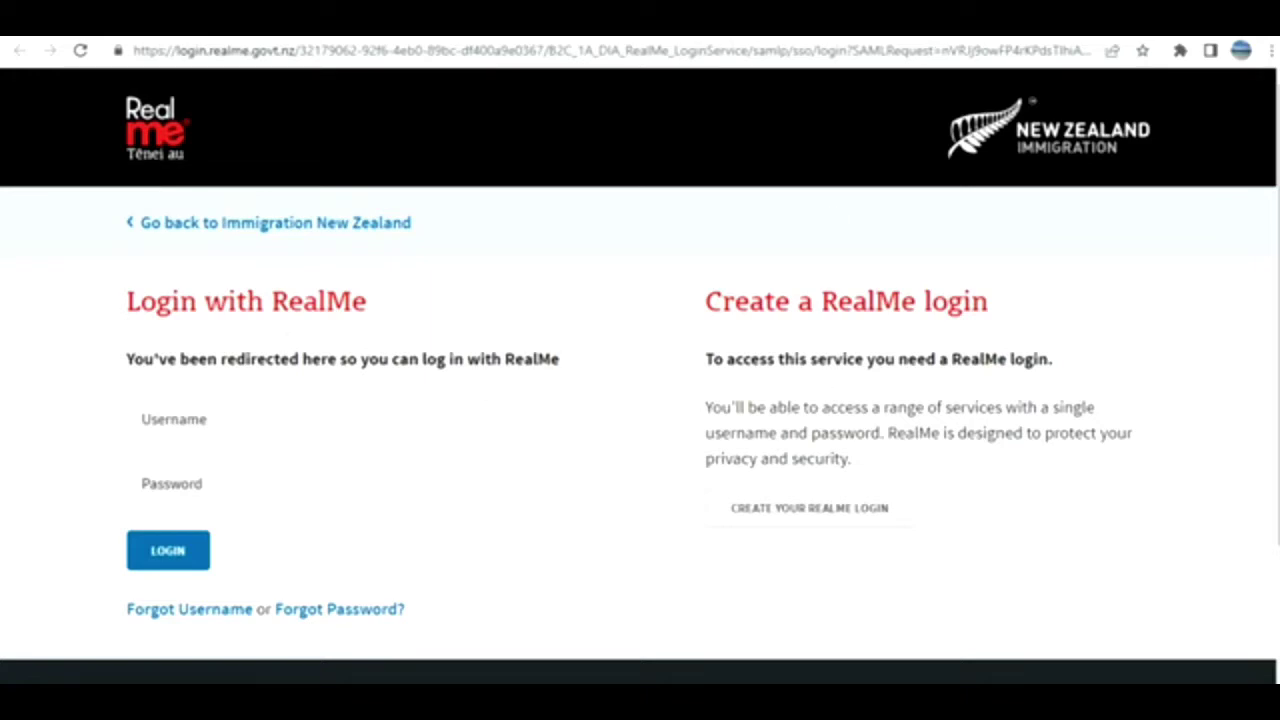
Return from the RealMe login to the Parent and Grandparent Visitor Visa page and view its Meeting the criteria section.
{"action": "key", "text": "alt+Left"}
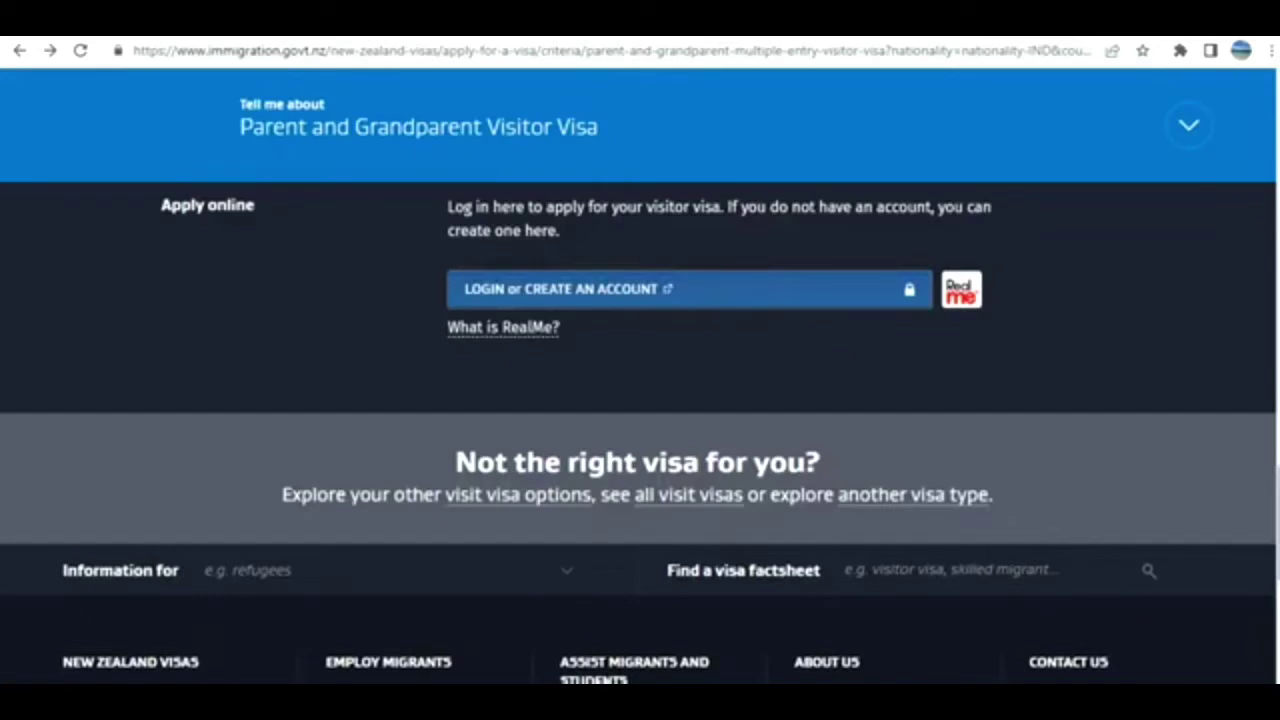
{"action": "scroll", "coordinate": [640, 400], "scroll_direction": "up", "scroll_amount": 15}
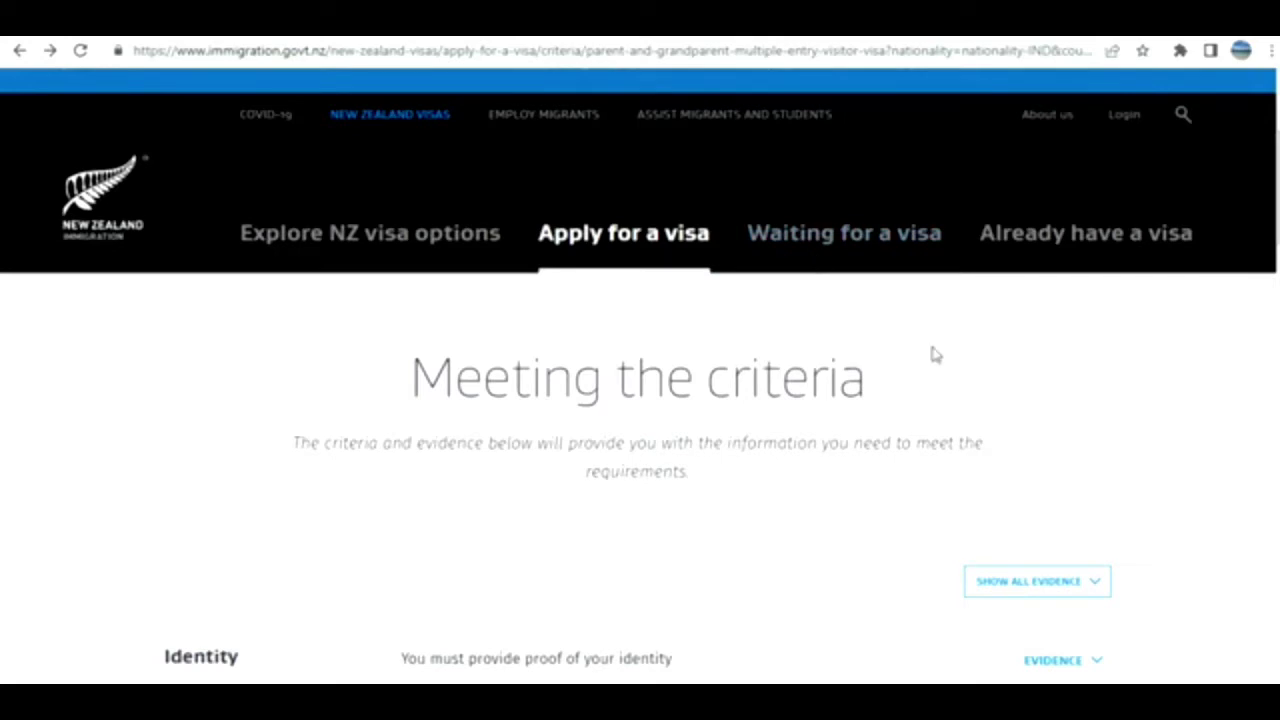
{"action": "left_click", "coordinate": [352, 248]}
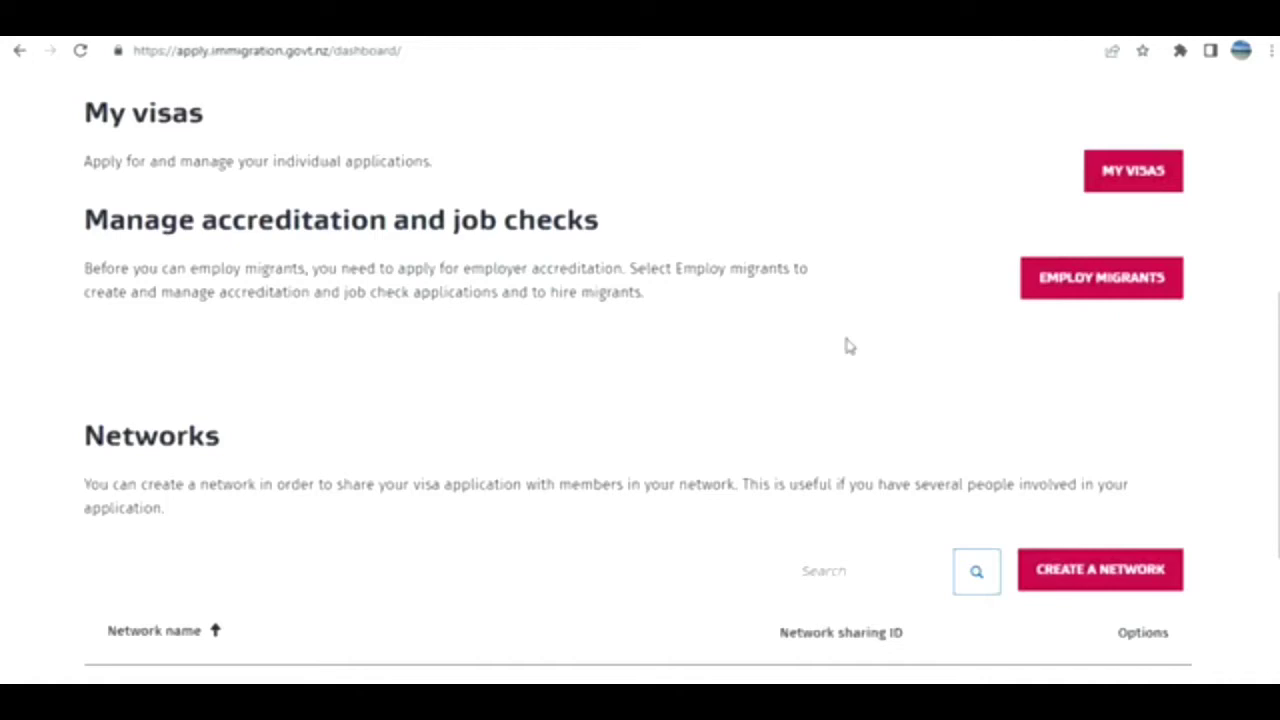
Open the visa application form, choose Temporary entry class visa, and answer Yes to being outside New Zealand.
{"action": "scroll", "coordinate": [851, 346], "scroll_direction": "down", "scroll_amount": 2}
{"action": "scroll", "coordinate": [640, 375], "scroll_direction": "up", "scroll_amount": 2}
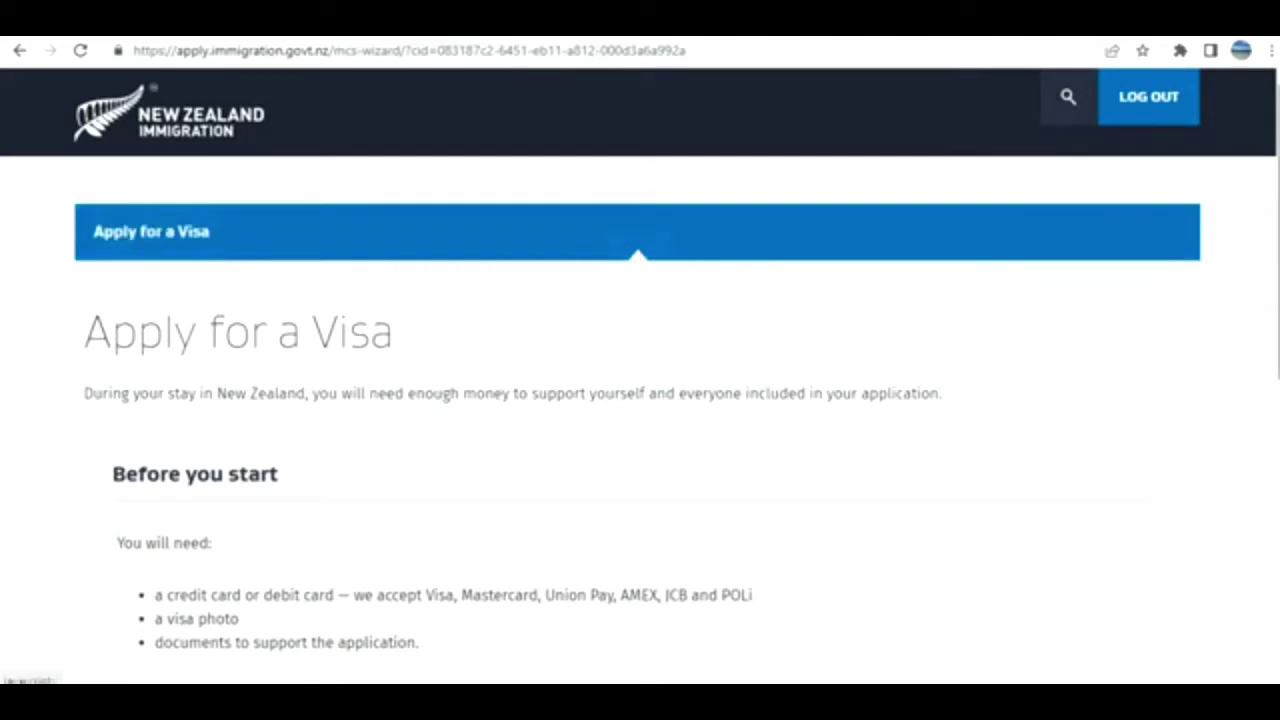
{"action": "scroll", "coordinate": [640, 400], "scroll_direction": "down", "scroll_amount": 5}
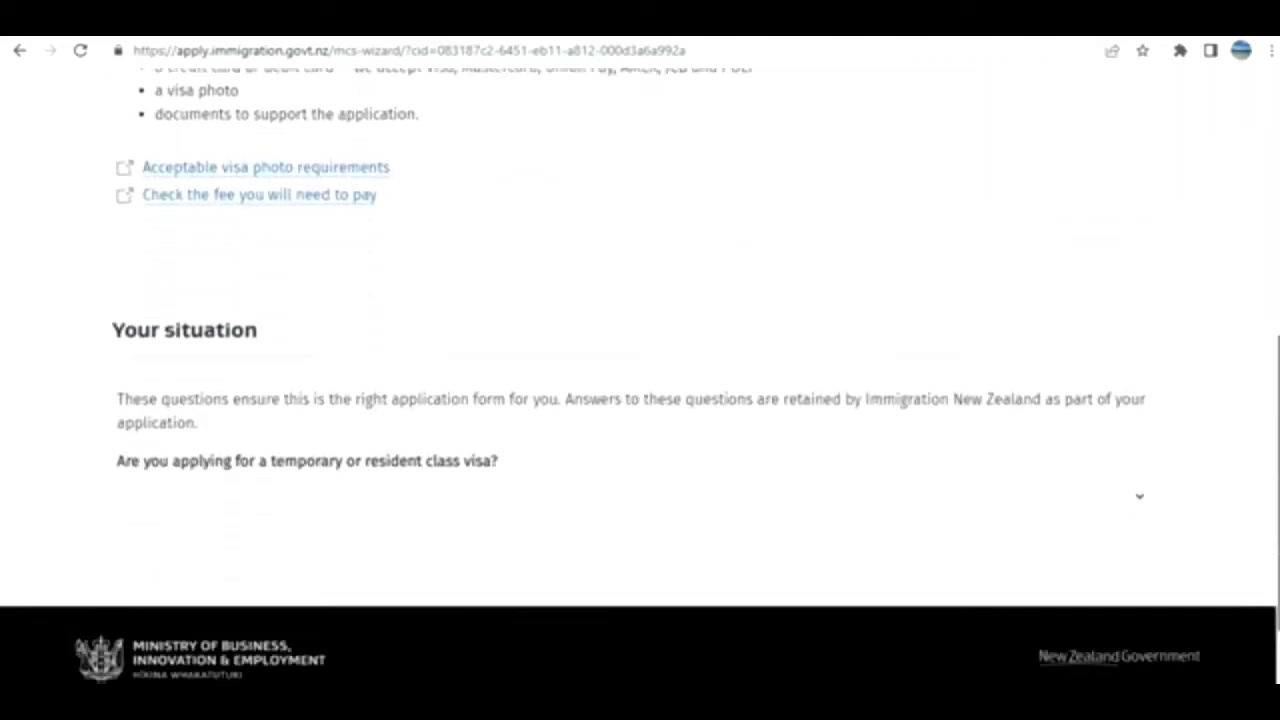
{"action": "scroll", "coordinate": [1272, 450], "scroll_direction": "up", "scroll_amount": 2}
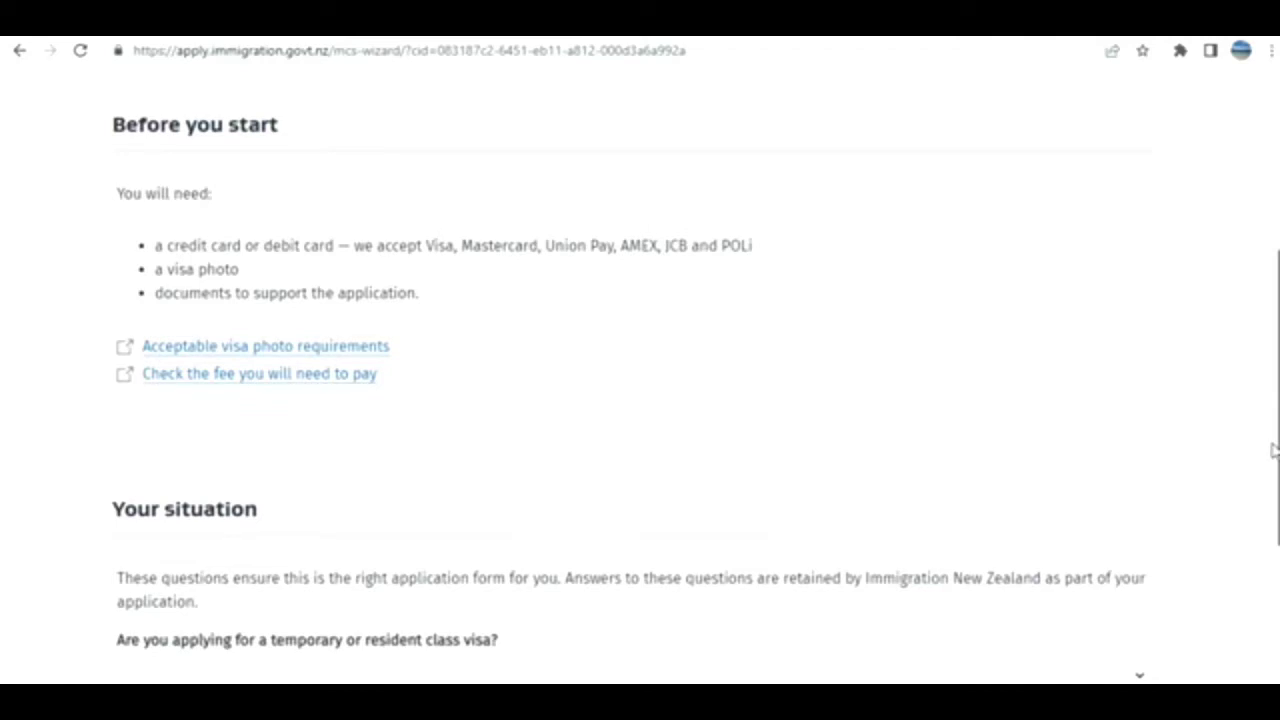
{"action": "scroll", "coordinate": [1272, 450], "scroll_direction": "down", "scroll_amount": 2}
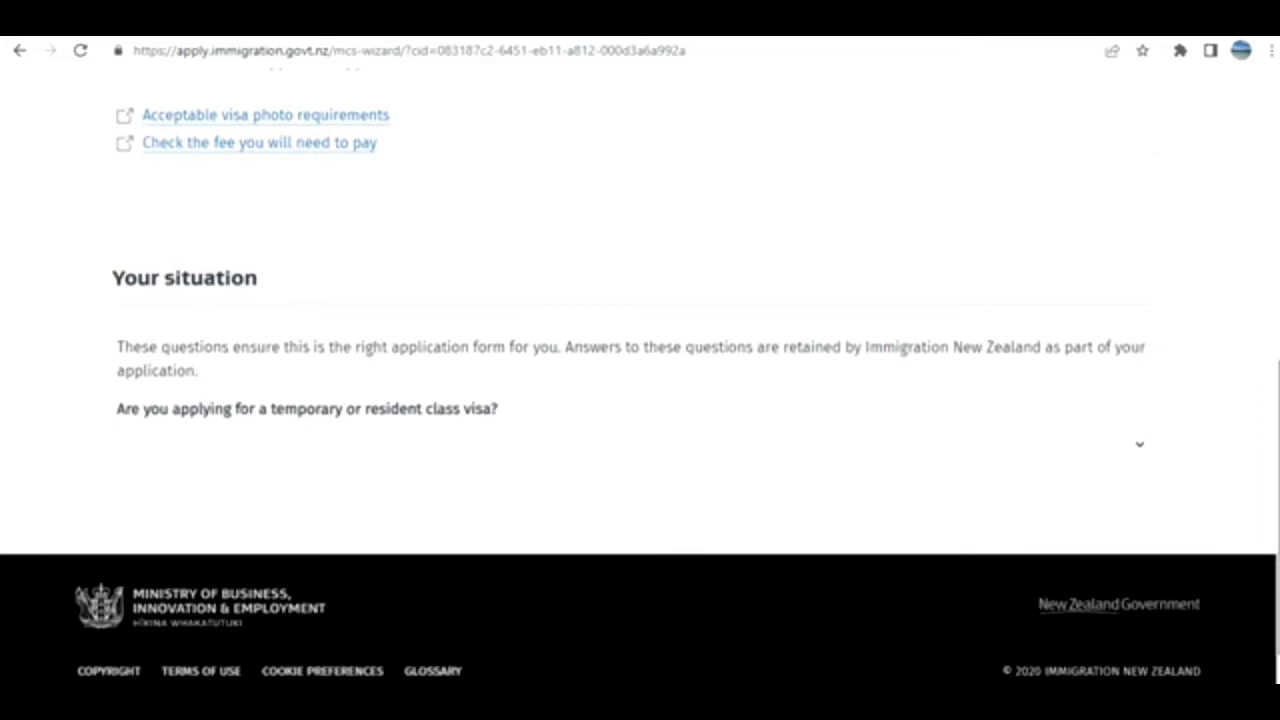
{"action": "left_click", "coordinate": [1092, 461]}
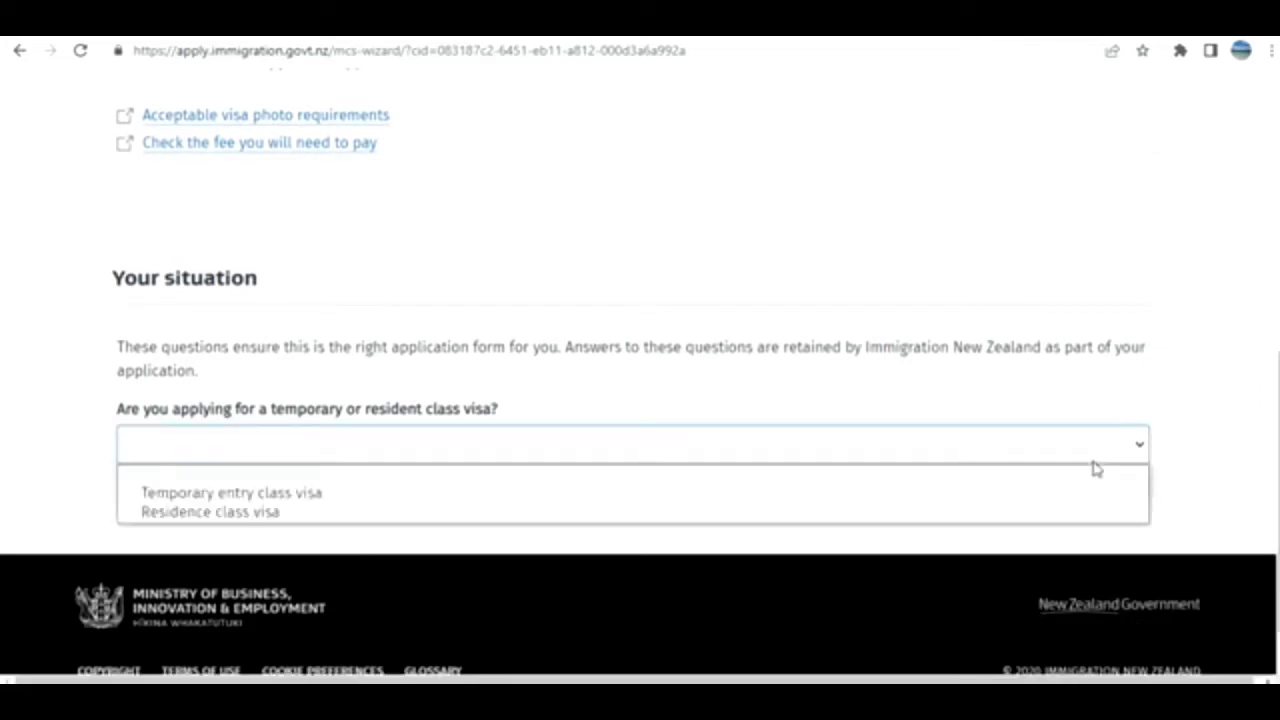
{"action": "left_click", "coordinate": [928, 494]}
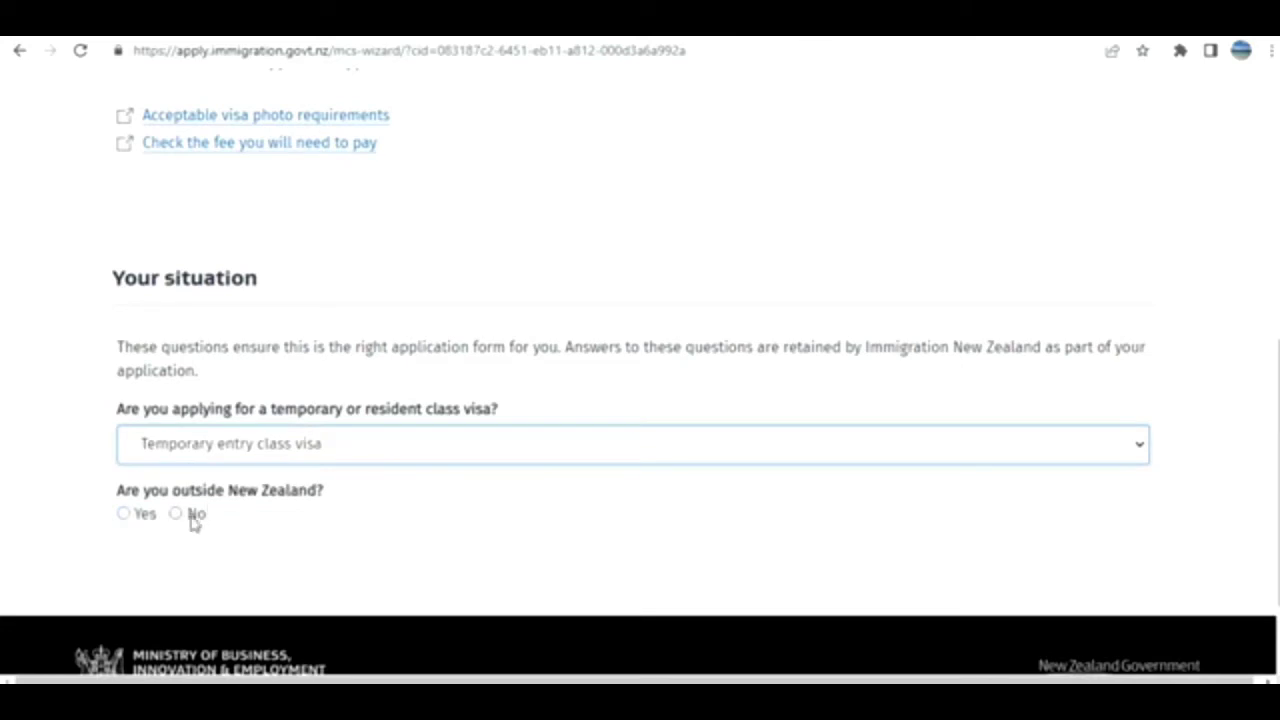
{"action": "left_click", "coordinate": [123, 514]}
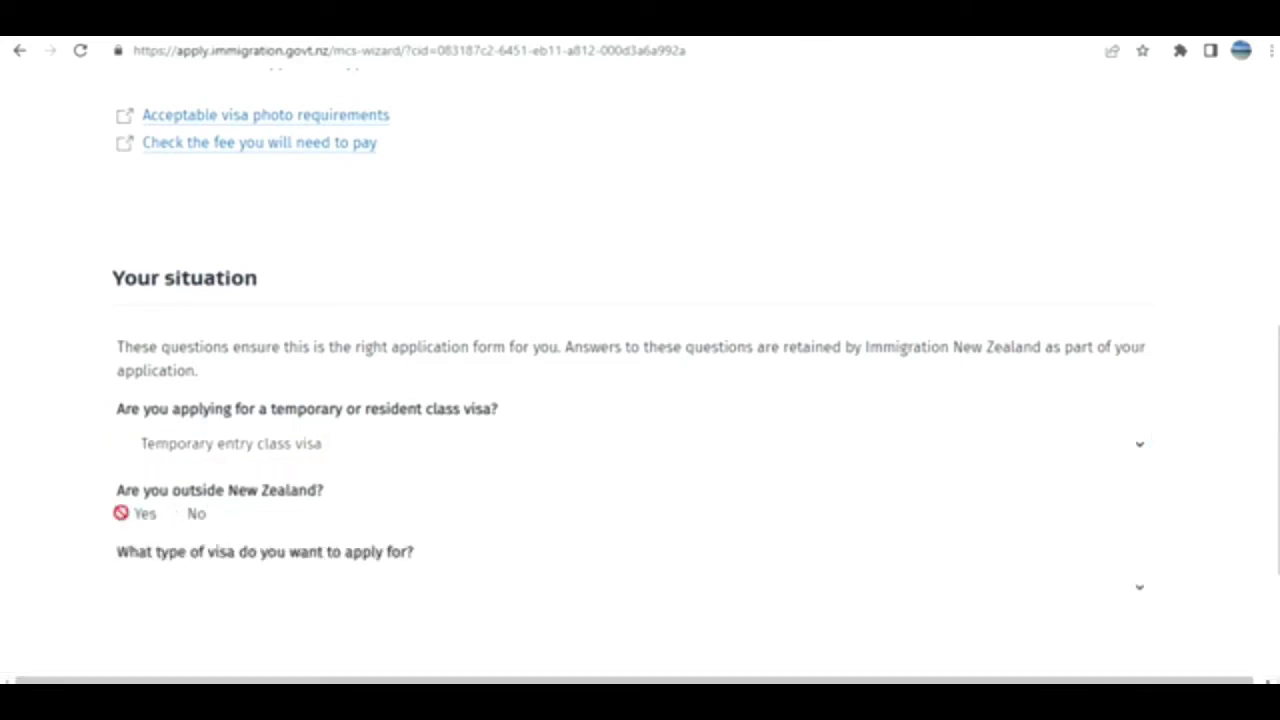
Try the Residence class visa option and restore Temporary entry class visa with Yes for being outside New Zealand.
{"action": "left_click", "coordinate": [397, 603]}
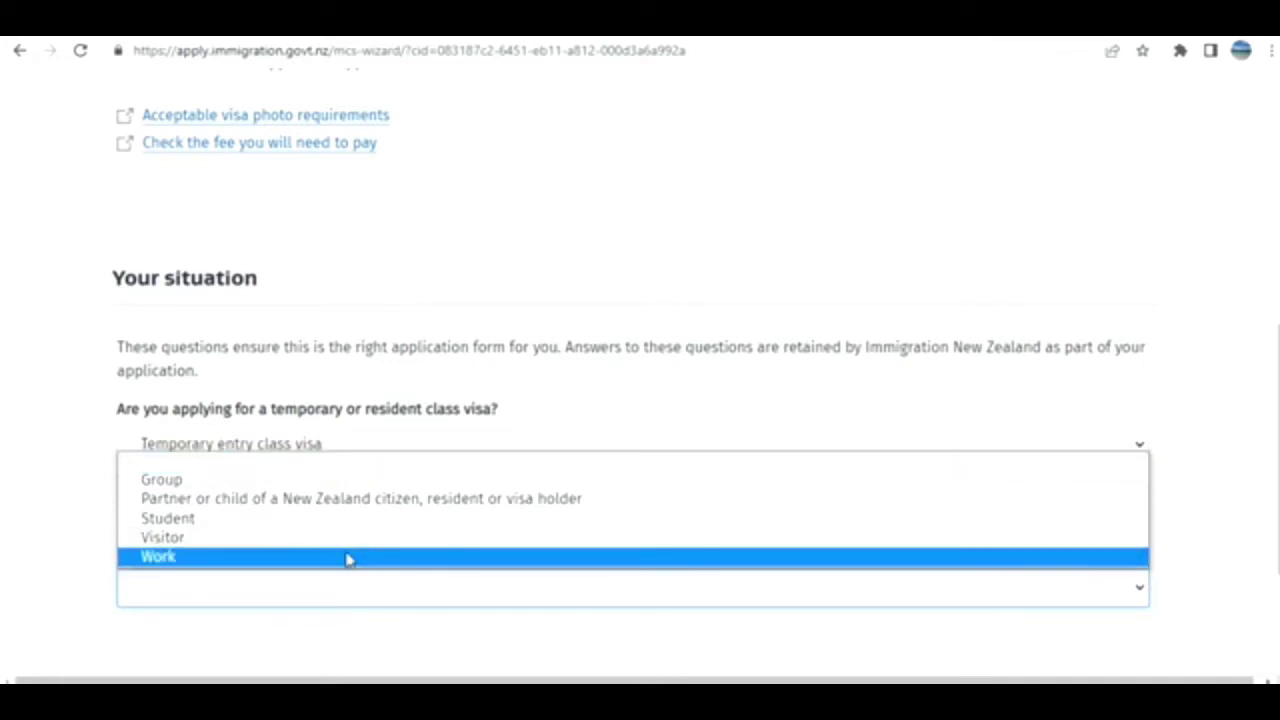
{"action": "left_click", "coordinate": [376, 410]}
{"action": "left_click", "coordinate": [358, 444]}
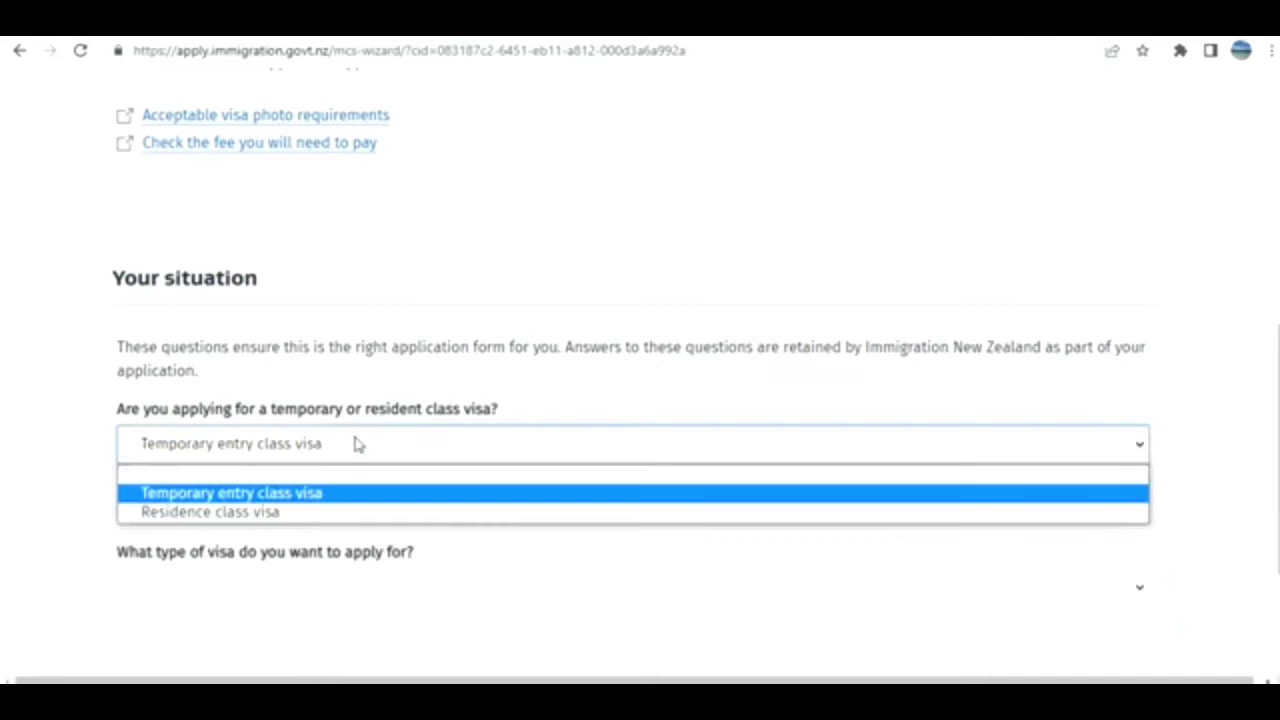
{"action": "left_click", "coordinate": [305, 517]}
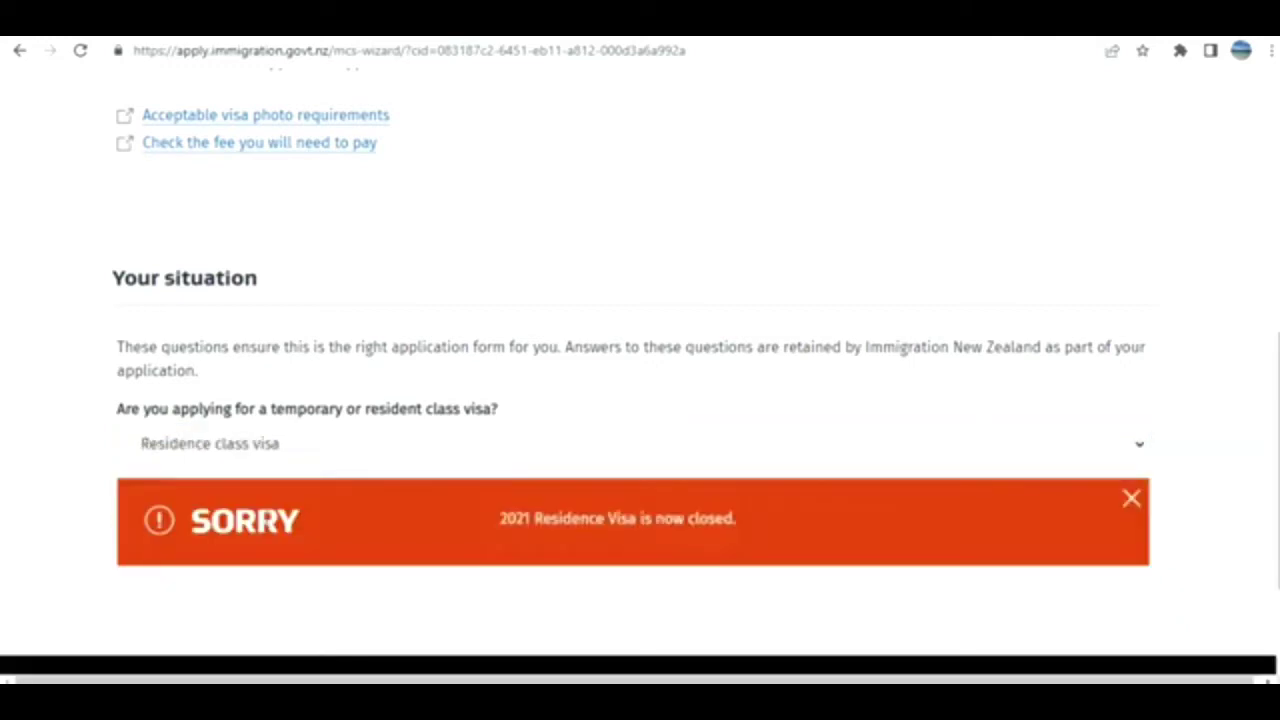
{"action": "left_click", "coordinate": [295, 443]}
{"action": "left_click", "coordinate": [228, 500]}
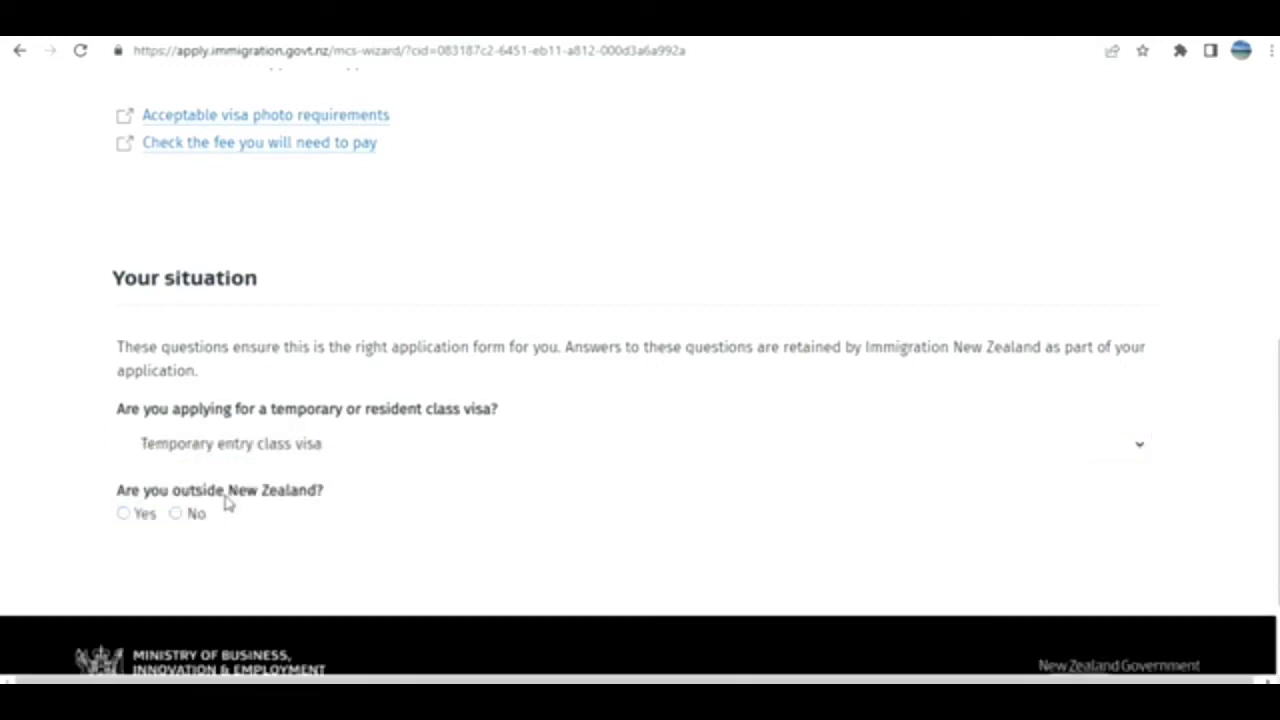
{"action": "left_click", "coordinate": [123, 514]}
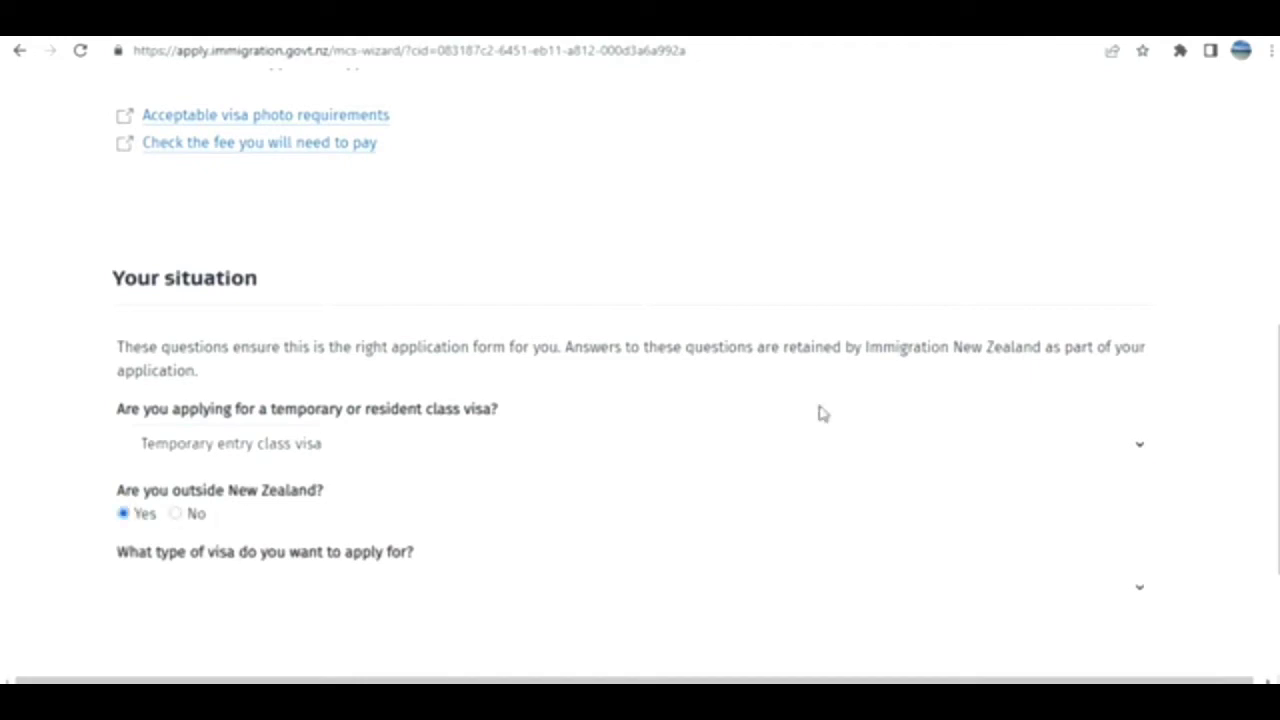
Choose Visitor as the visa type and answer No to being an Australian citizen, permanent resident or visa waiver citizen.
{"action": "scroll", "coordinate": [1182, 564], "scroll_direction": "down", "scroll_amount": 2}
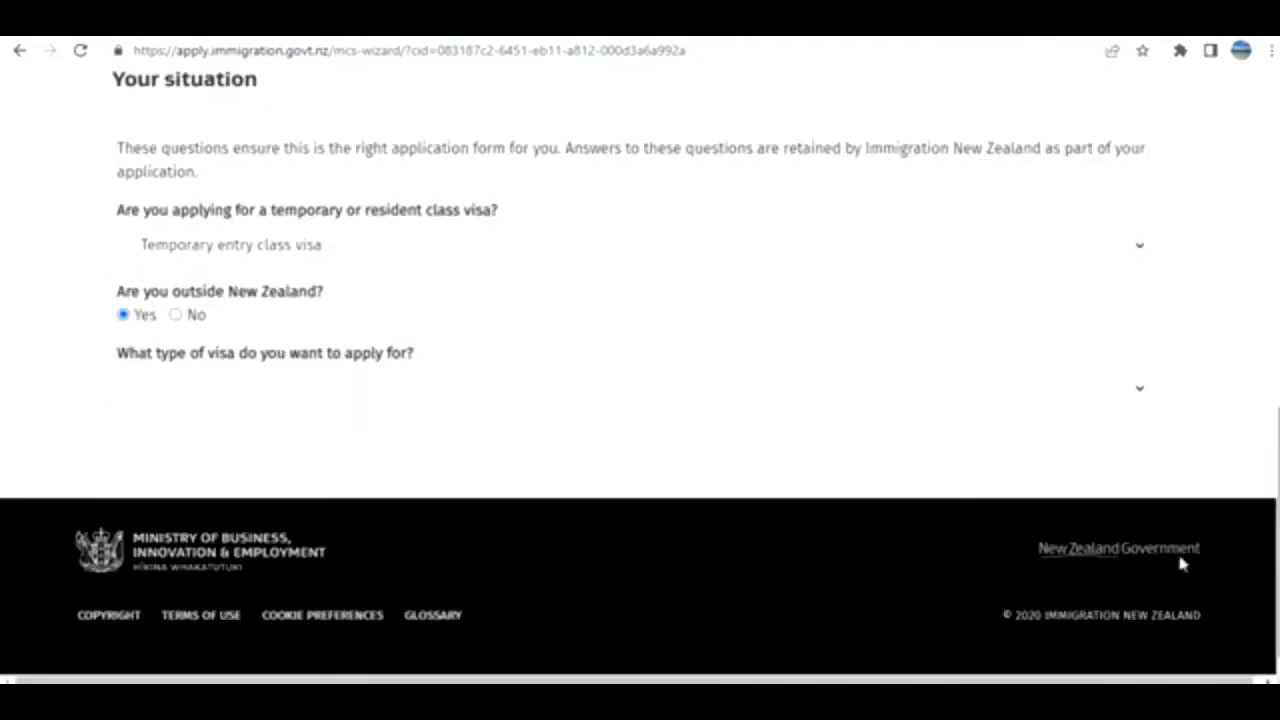
{"action": "left_click", "coordinate": [1058, 388]}
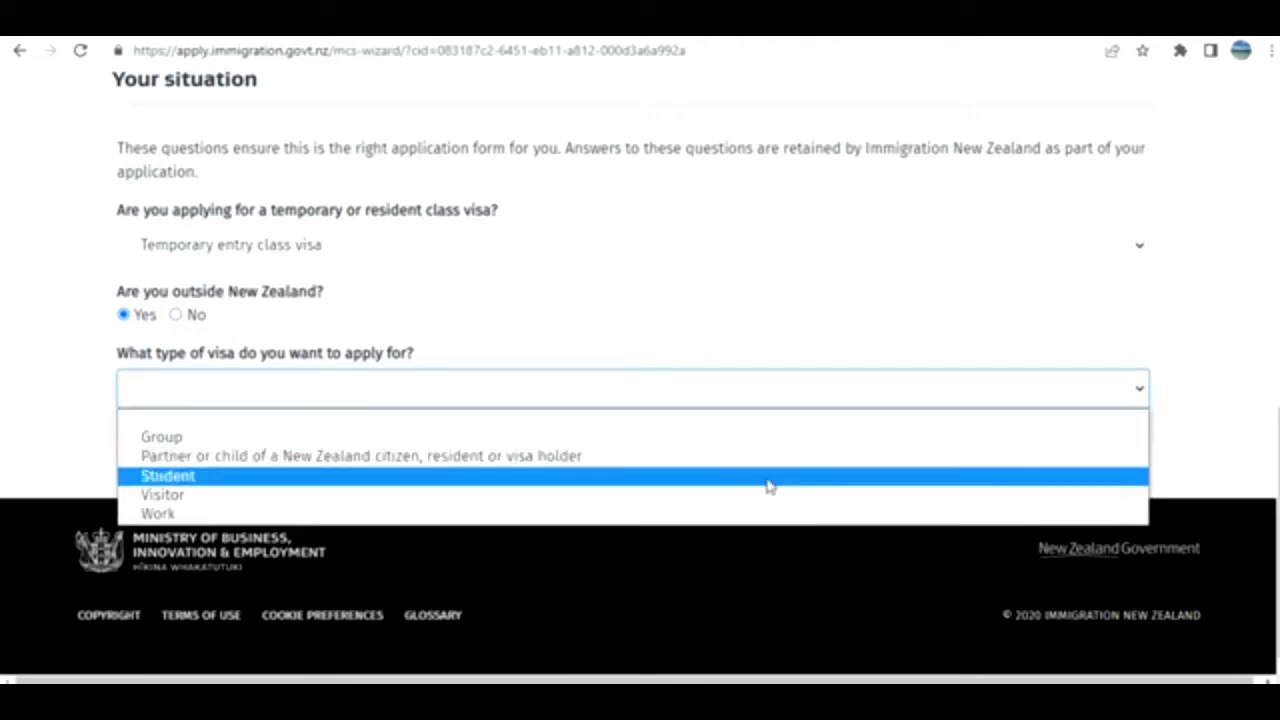
{"action": "left_click", "coordinate": [755, 499]}
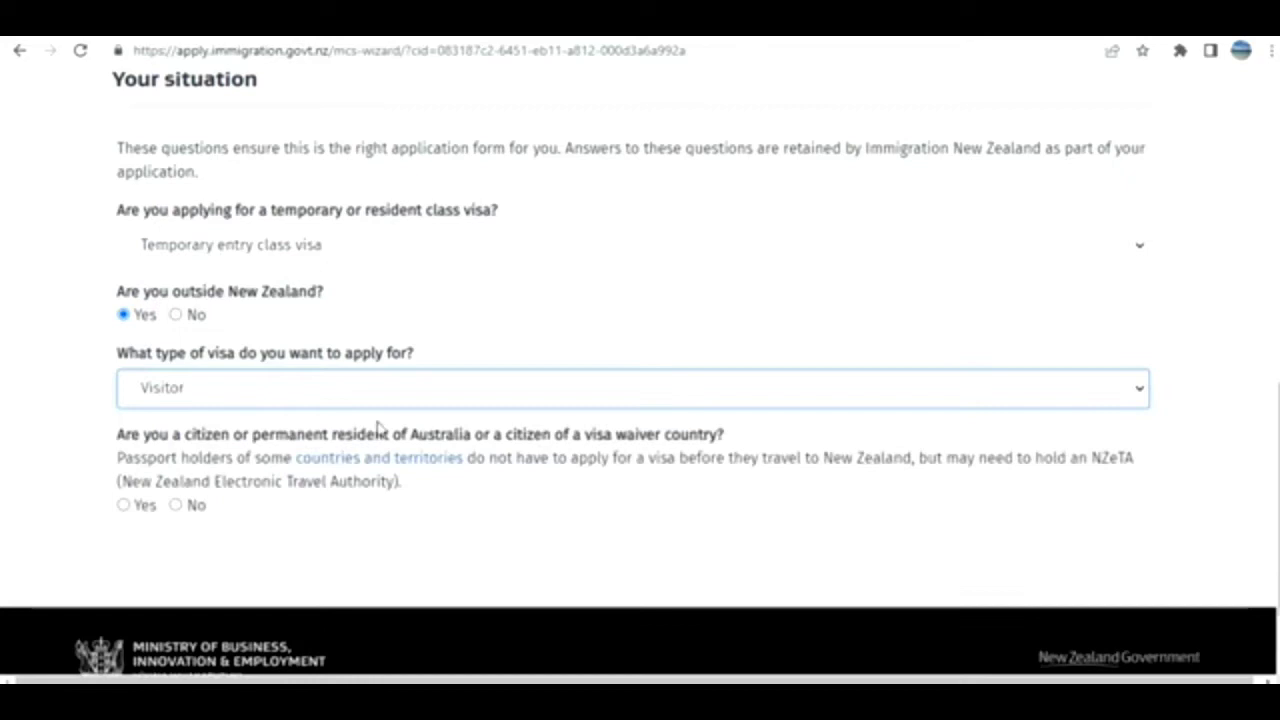
{"action": "left_click", "coordinate": [174, 508]}
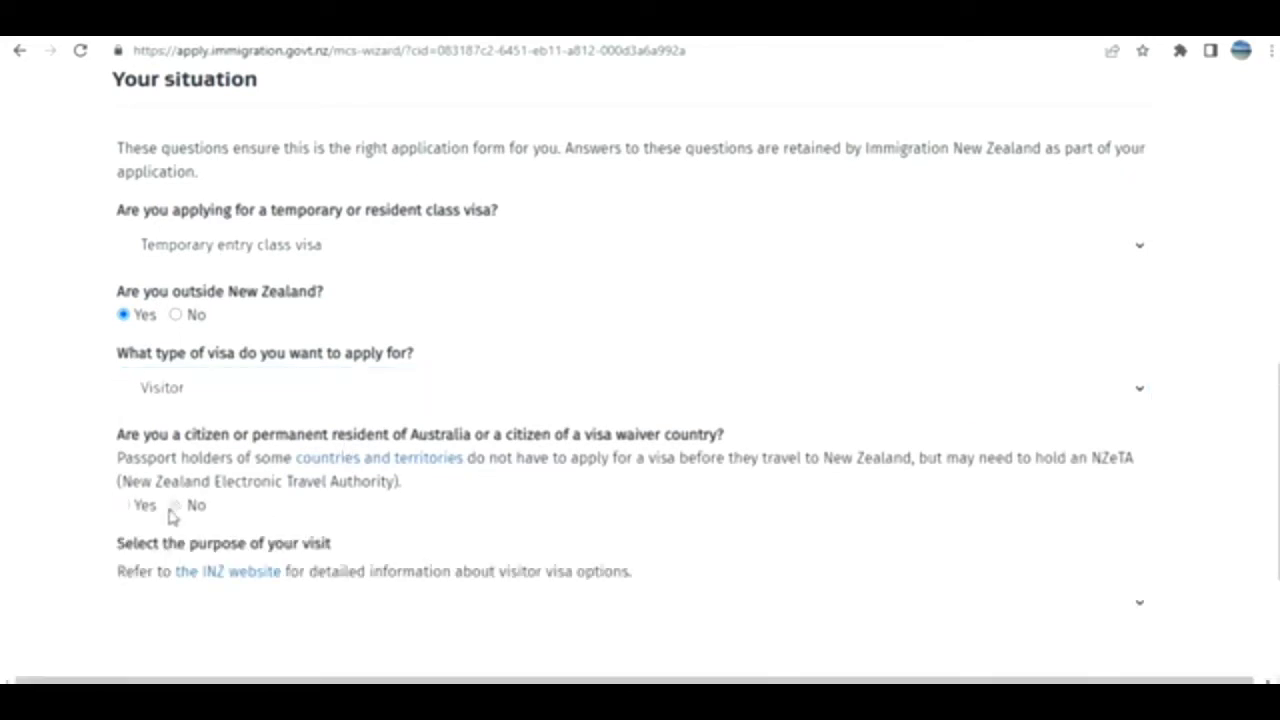
Set the purpose of the visit to Family and the reason to "To visit my New Zealand children and grandchildren".
{"action": "scroll", "coordinate": [1074, 486], "scroll_direction": "down", "scroll_amount": 2}
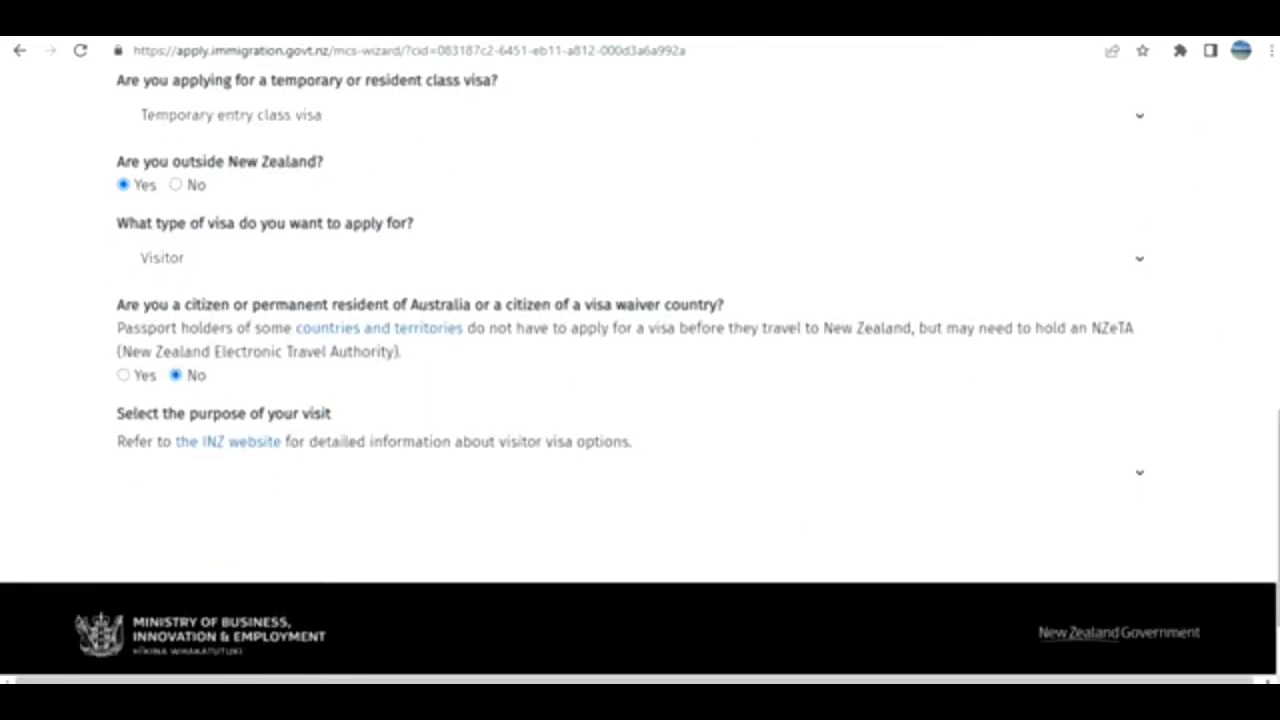
{"action": "left_click", "coordinate": [1074, 486]}
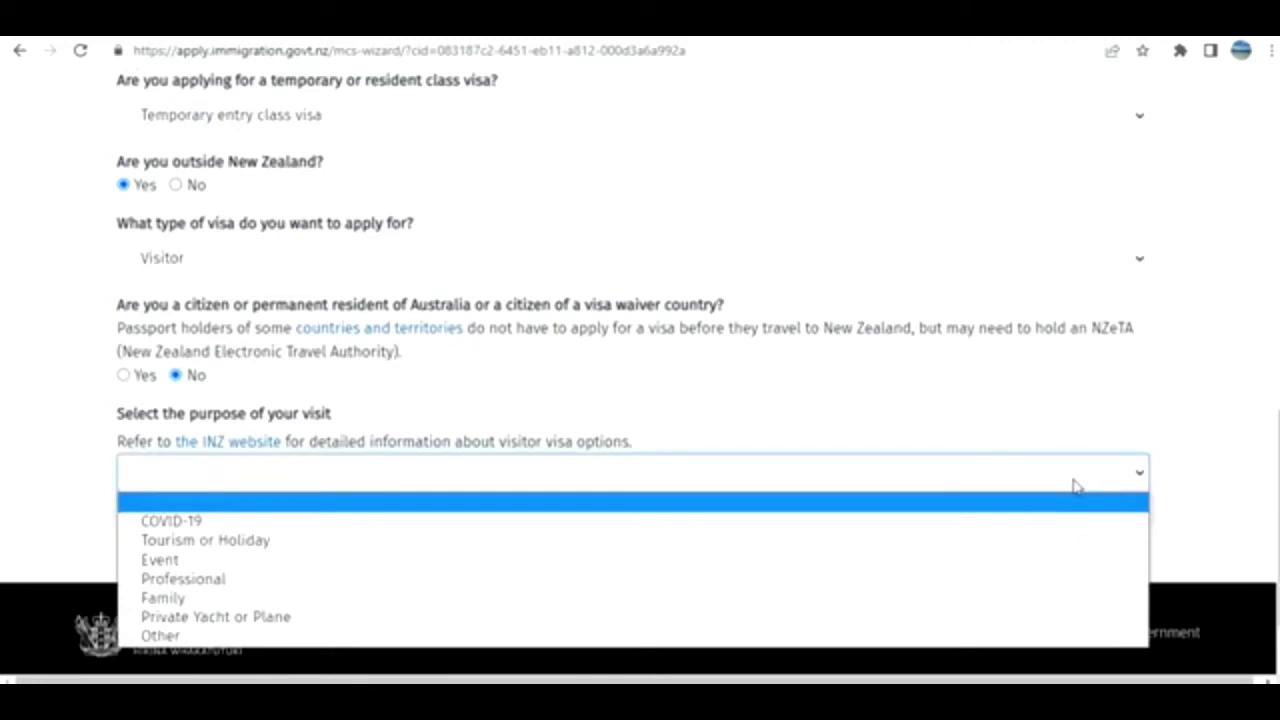
{"action": "left_click", "coordinate": [766, 597]}
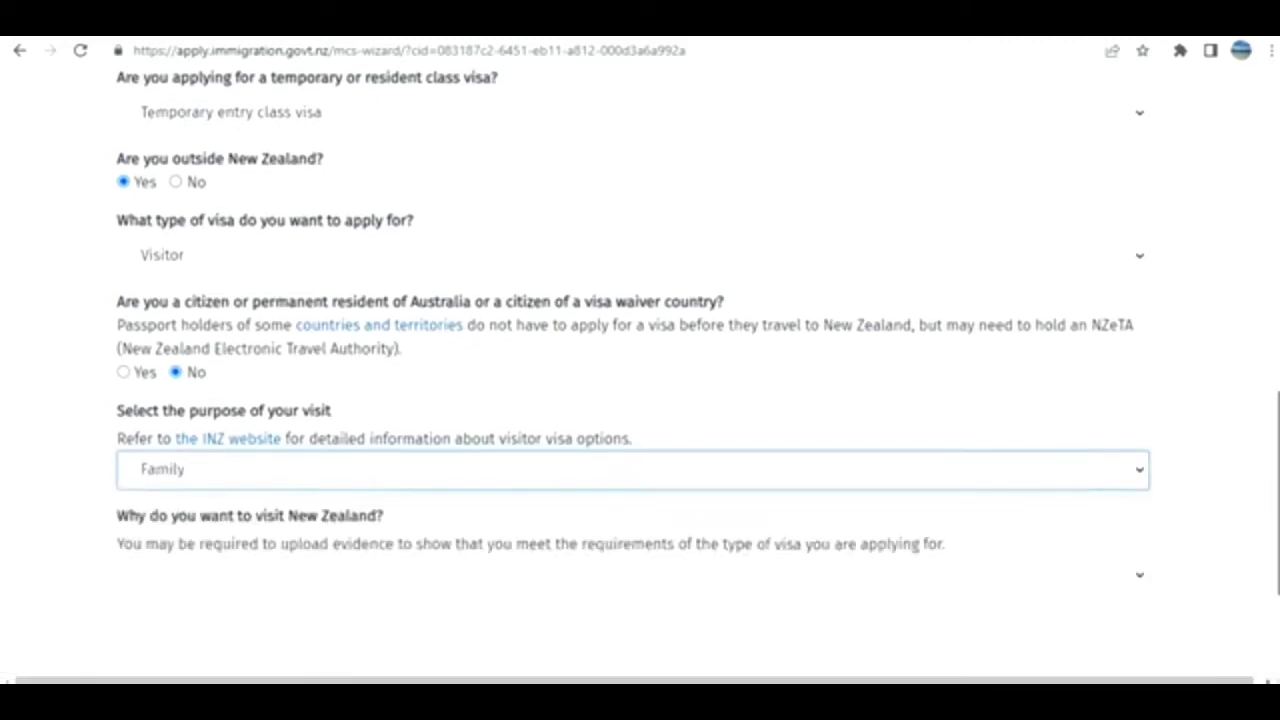
{"action": "scroll", "coordinate": [1077, 380], "scroll_direction": "down", "scroll_amount": 3}
{"action": "left_click", "coordinate": [1044, 390]}
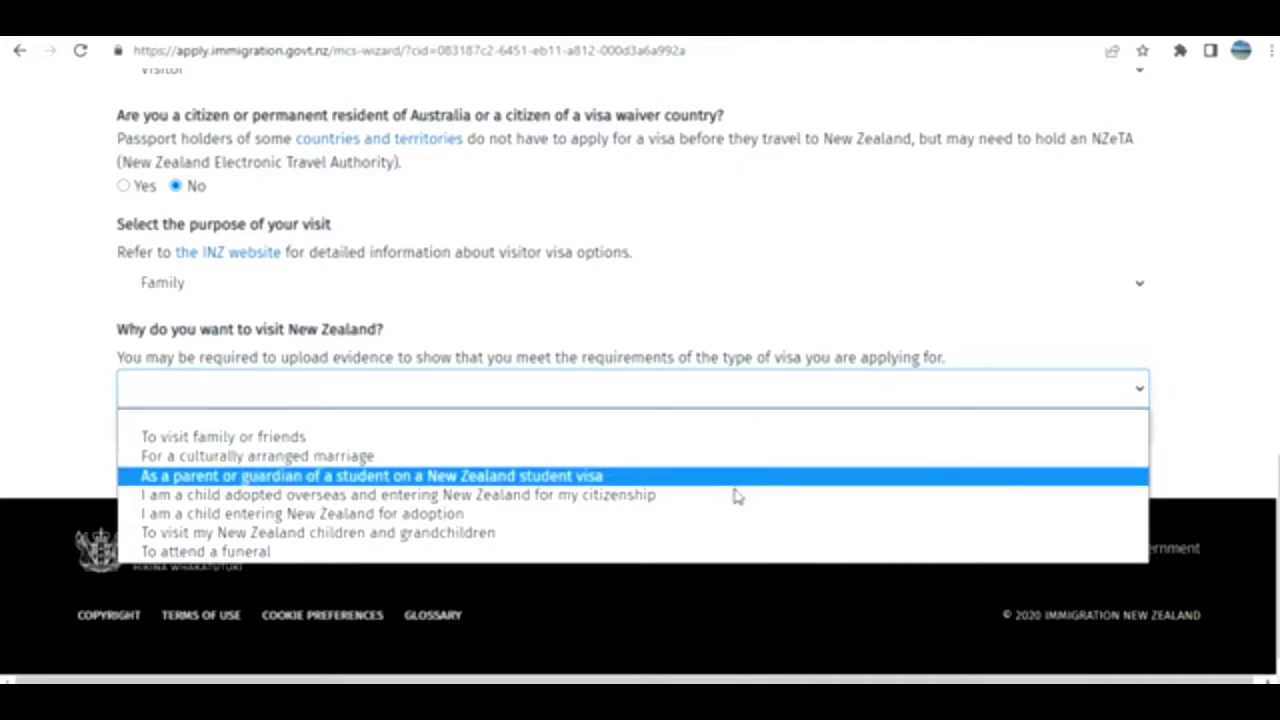
{"action": "left_click", "coordinate": [700, 543]}
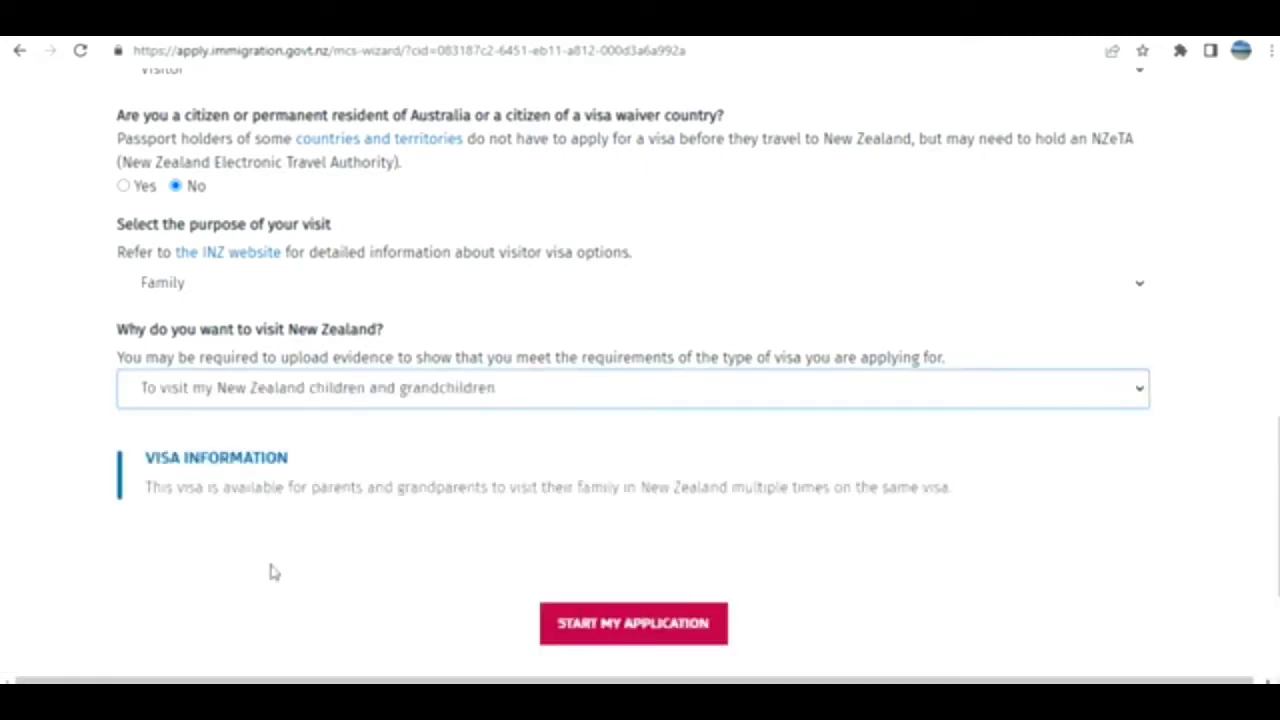
Read the visa information, start the application, and continue to the principal applicant's draft form.
{"action": "left_click_drag", "start_coordinate": [231, 487], "coordinate": [932, 488]}
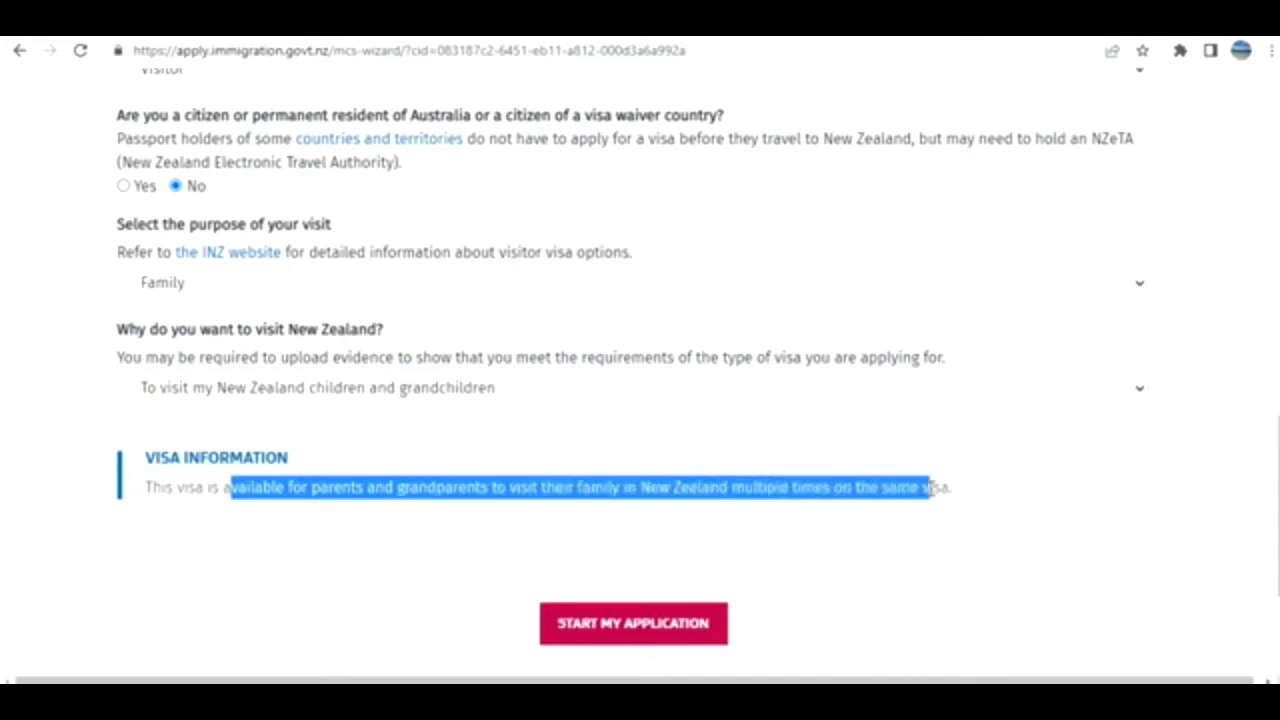
{"action": "left_click", "coordinate": [720, 622]}
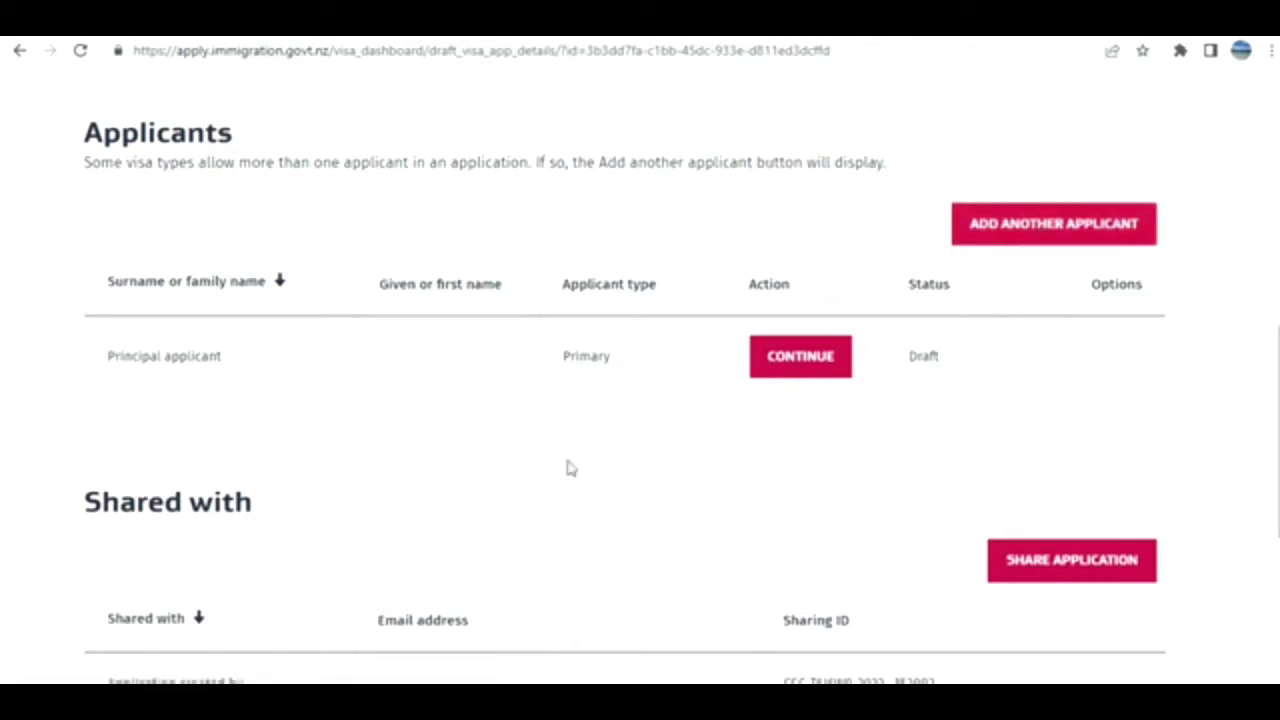
{"action": "left_click", "coordinate": [810, 372]}
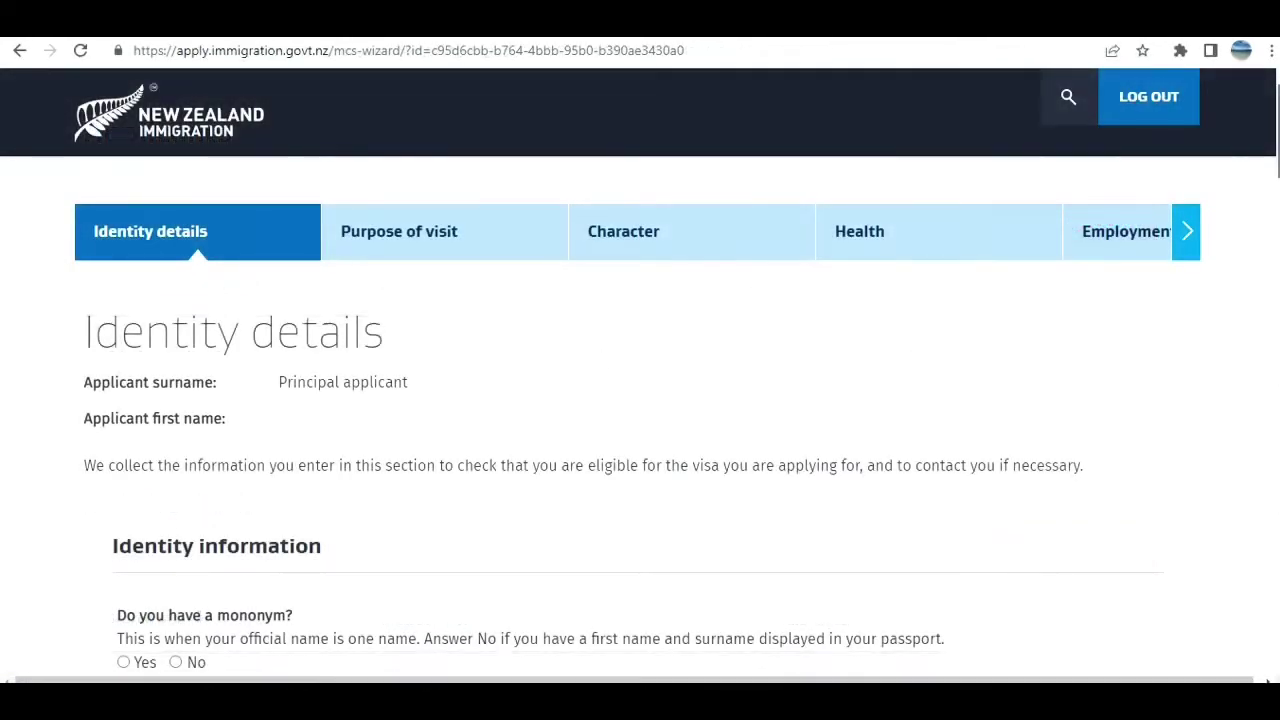
Under Identity information, answer No to having a mononym and No to having used any other names.
{"action": "scroll", "coordinate": [640, 380], "scroll_direction": "down", "scroll_amount": 4}
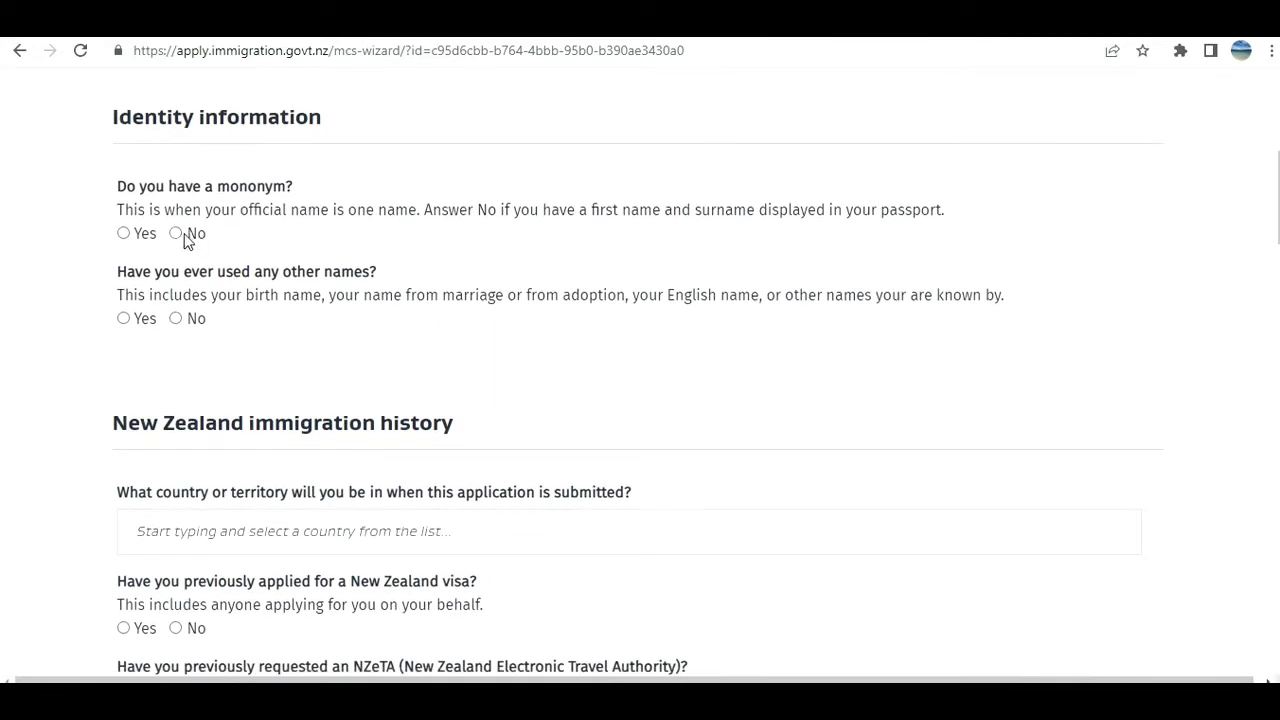
{"action": "left_click", "coordinate": [177, 234]}
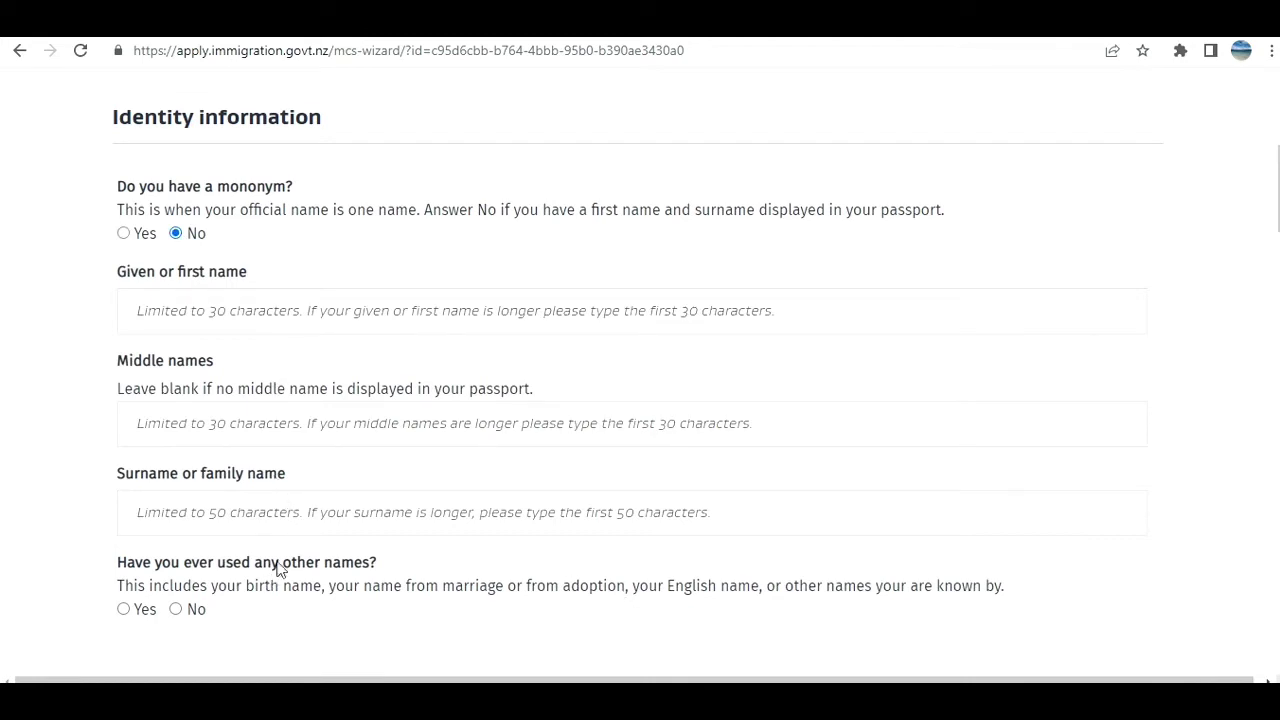
{"action": "left_click", "coordinate": [177, 613]}
In the New Zealand immigration history section, answer No to holding an Australian Permanent Resident Visa.
{"action": "scroll", "coordinate": [1262, 240], "scroll_direction": "down", "scroll_amount": 3}
{"action": "scroll", "coordinate": [725, 433], "scroll_direction": "down", "scroll_amount": 2}
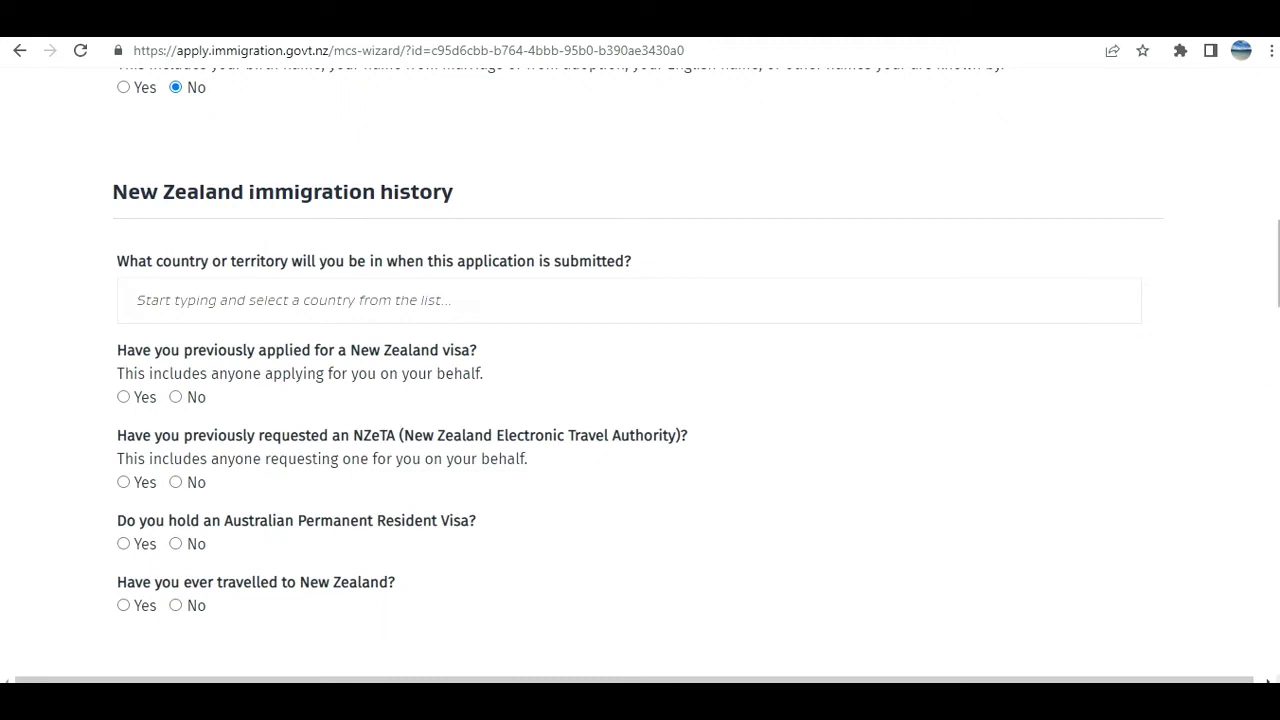
{"action": "scroll", "coordinate": [638, 371], "scroll_direction": "down", "scroll_amount": 3}
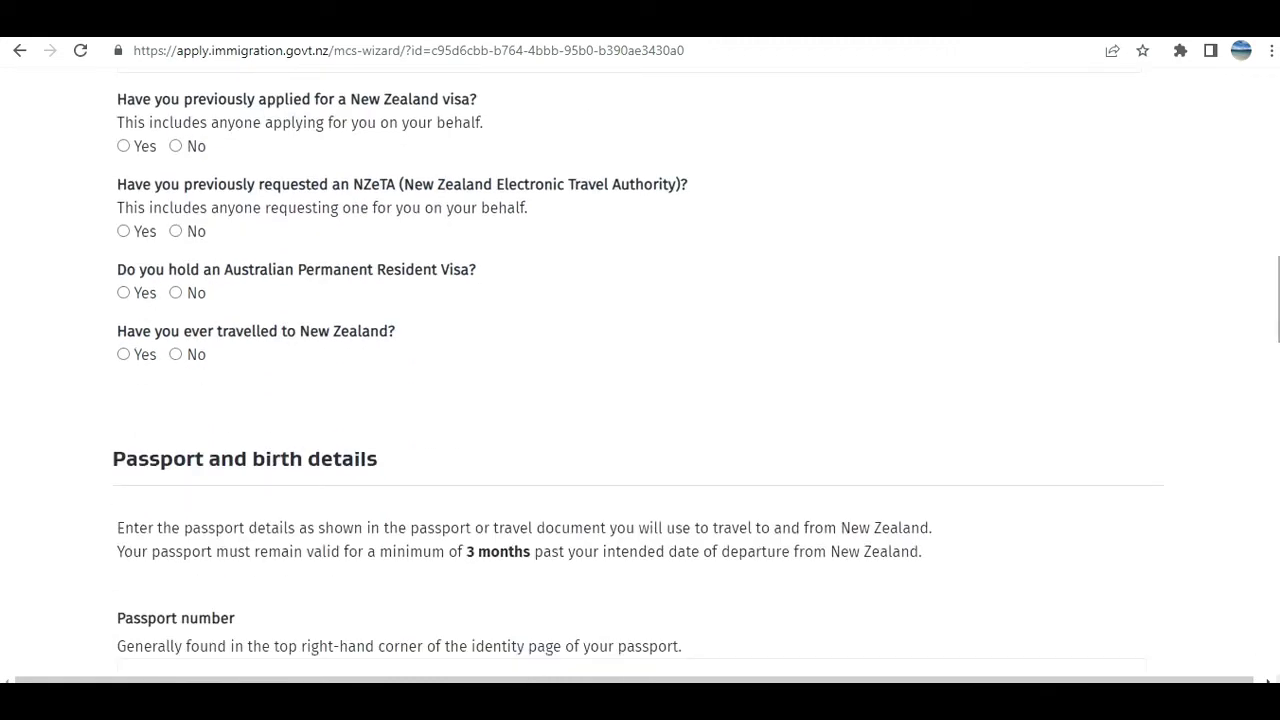
{"action": "left_click", "coordinate": [176, 293]}
Answer No to holding any other citizenships and go to the Purpose of visit section's visit details.
{"action": "scroll", "coordinate": [640, 360], "scroll_direction": "down", "scroll_amount": 3}
{"action": "scroll", "coordinate": [640, 360], "scroll_direction": "down", "scroll_amount": 4}
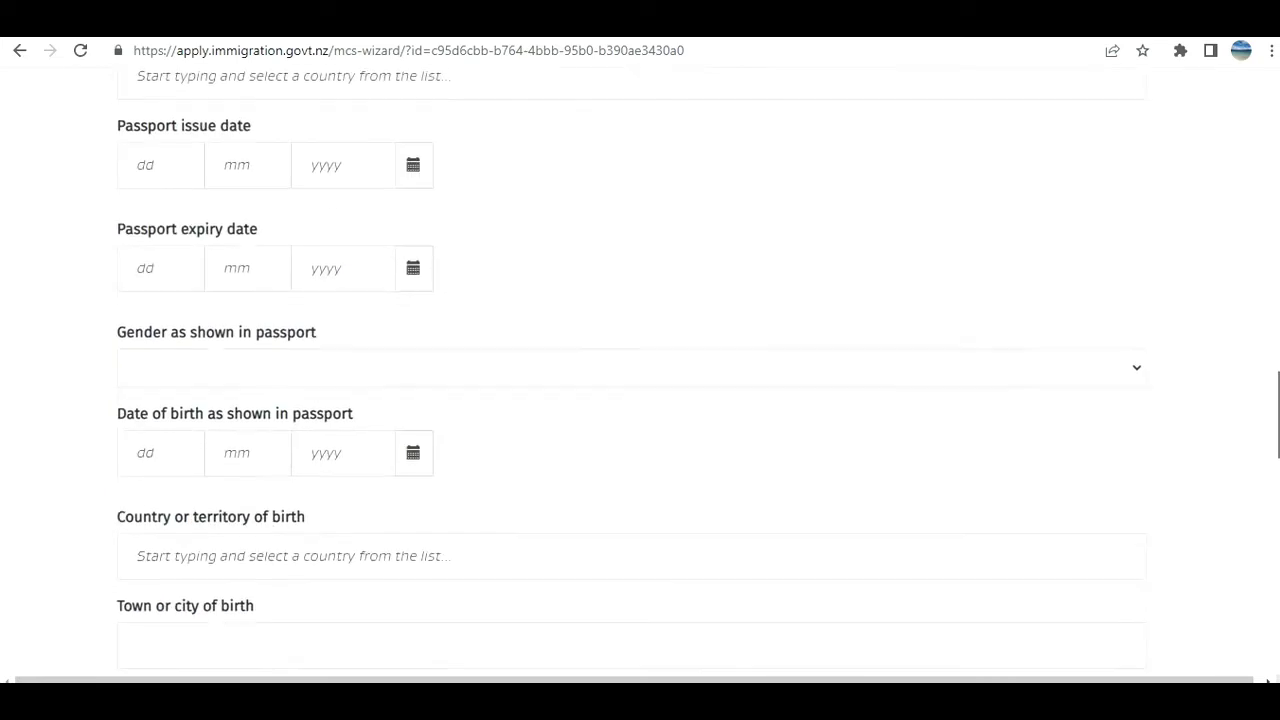
{"action": "scroll", "coordinate": [840, 534], "scroll_direction": "down", "scroll_amount": 5}
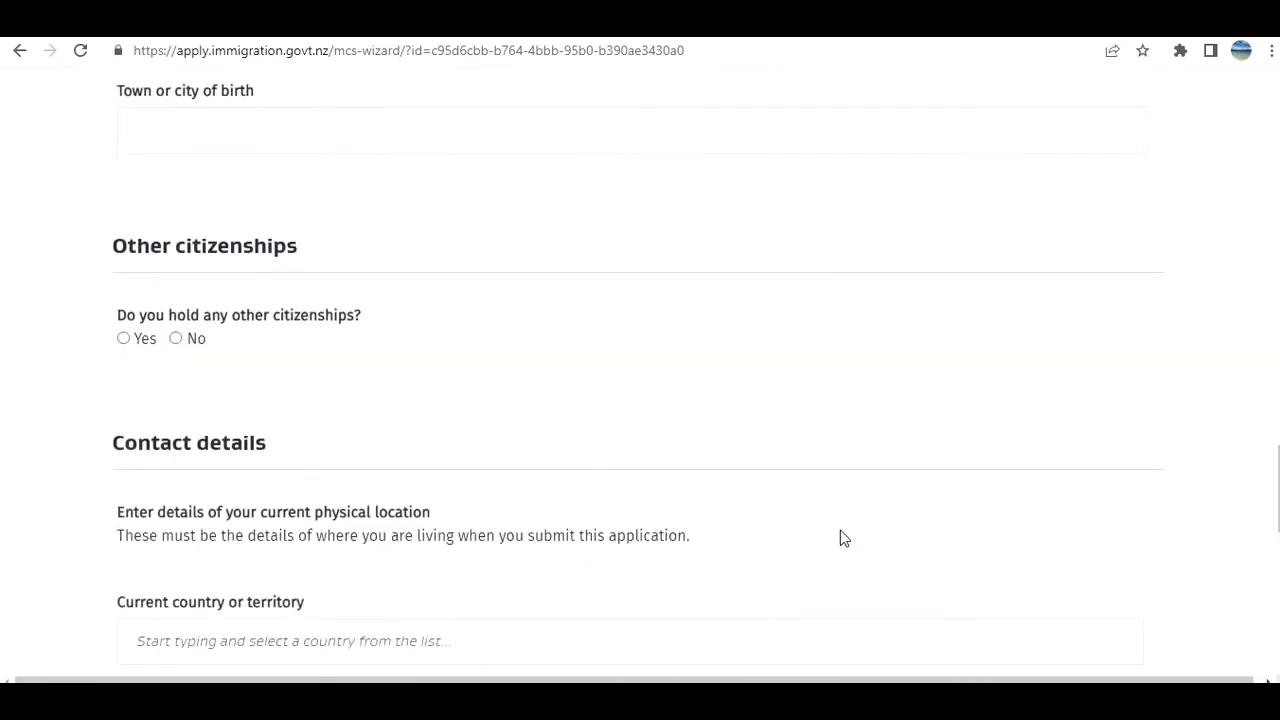
{"action": "left_click", "coordinate": [177, 342]}
{"action": "scroll", "coordinate": [640, 360], "scroll_direction": "down", "scroll_amount": 8}
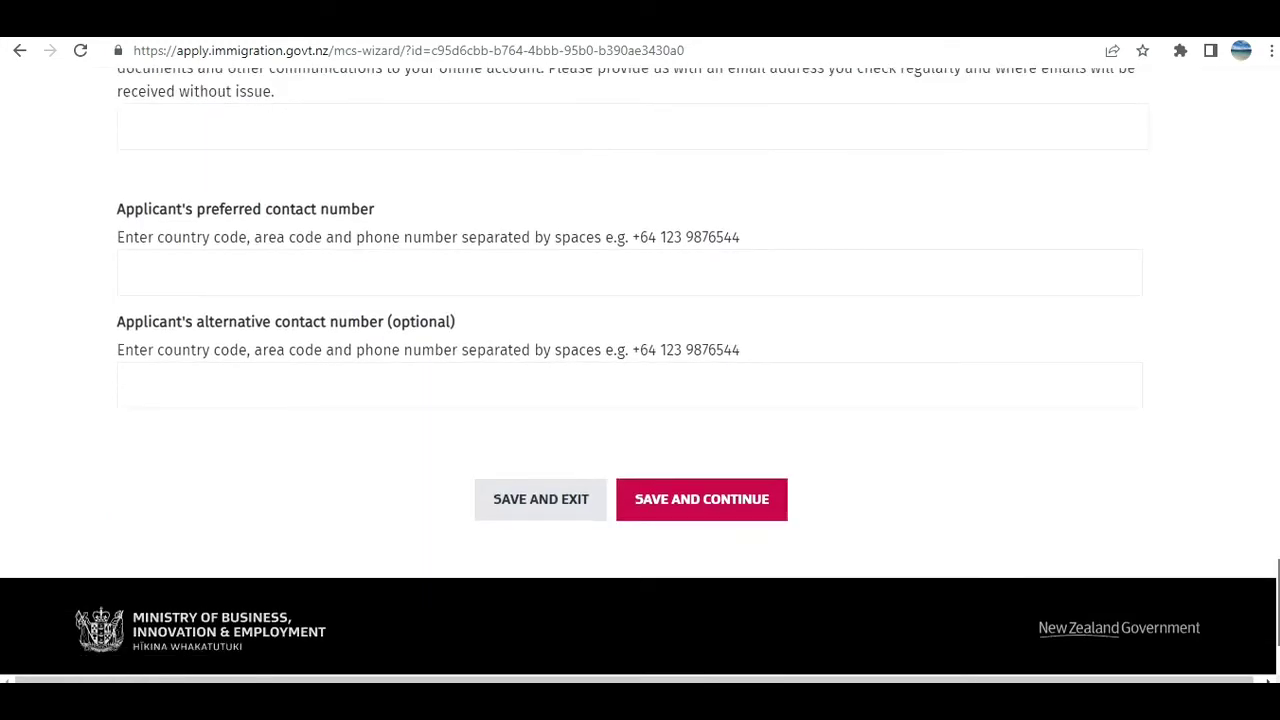
{"action": "left_click_drag", "start_coordinate": [1272, 615], "coordinate": [1262, 140]}
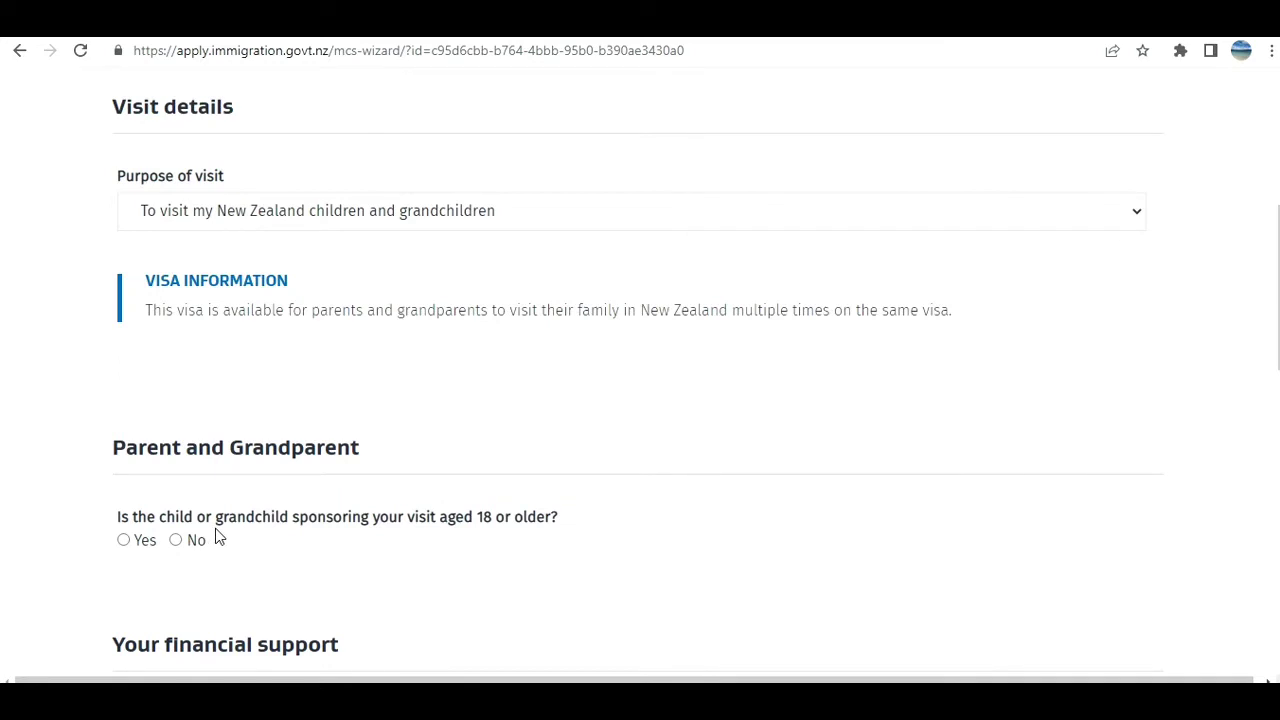
Answer Yes to the sponsoring child or grandchild being aged 18 or older, and open the online sponsorship form link.
{"action": "left_click", "coordinate": [124, 541]}
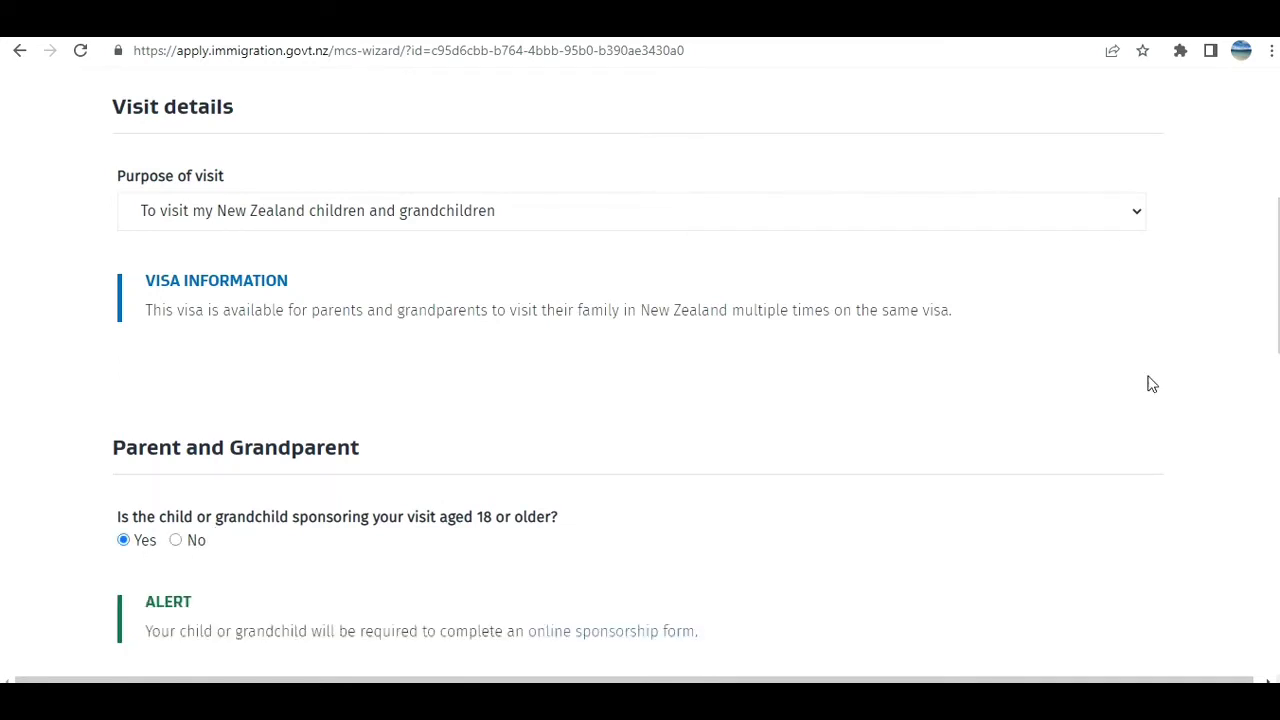
{"action": "scroll", "coordinate": [640, 370], "scroll_direction": "down", "scroll_amount": 2}
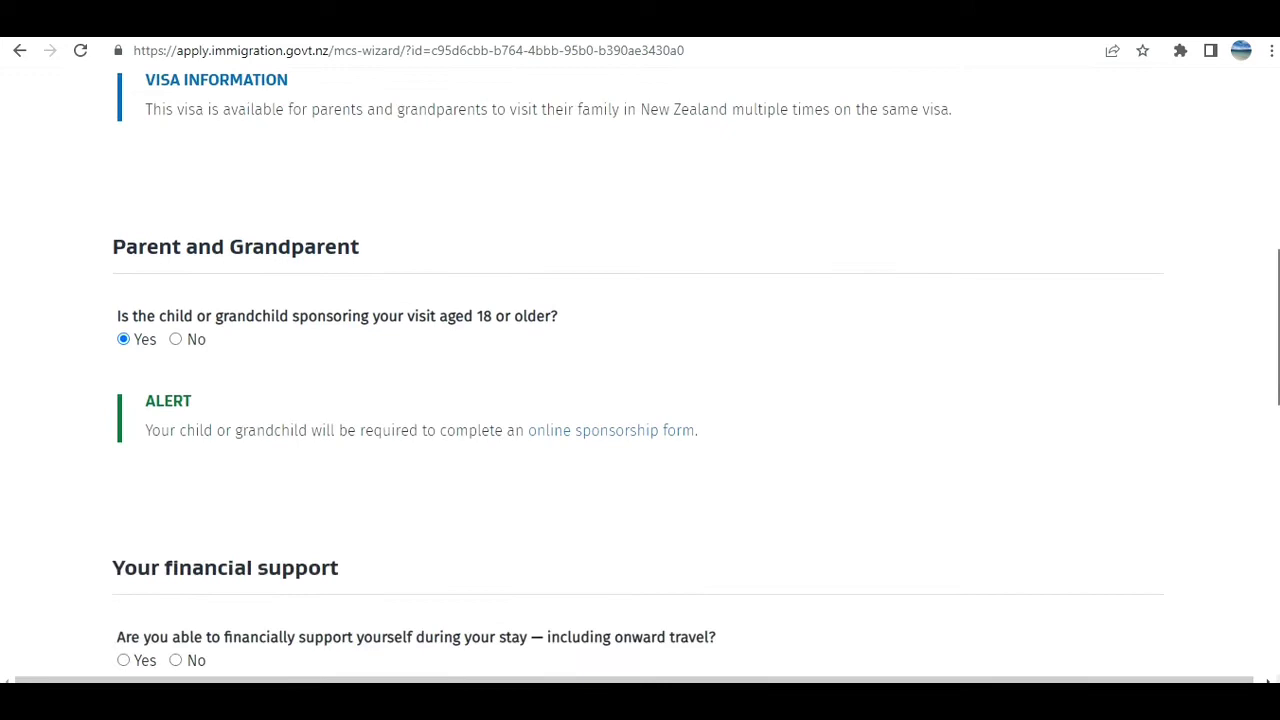
{"action": "right_click", "coordinate": [633, 432]}
{"action": "left_click", "coordinate": [652, 440]}
Under Your financial support, answer Yes to supporting yourself, No to prepaid accommodation, and Yes to having NZD $1,000 per person monthly.
{"action": "scroll", "coordinate": [640, 370], "scroll_direction": "down", "scroll_amount": 2}
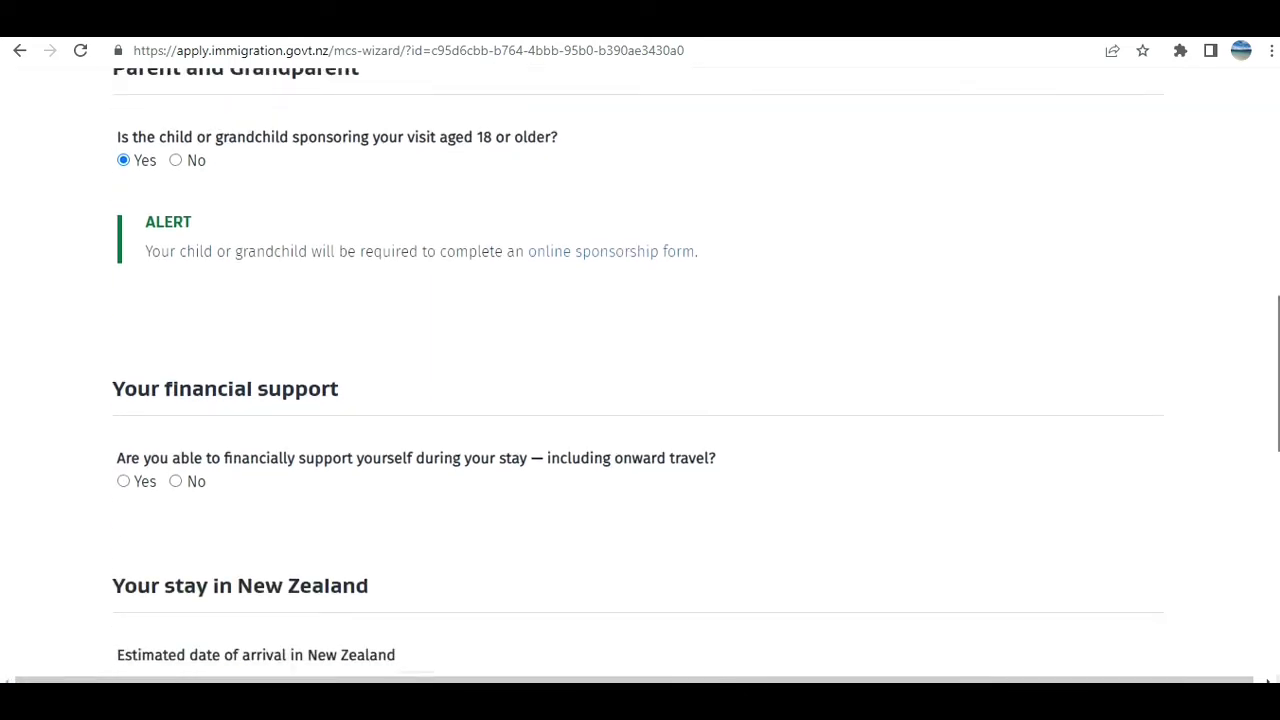
{"action": "scroll", "coordinate": [640, 370], "scroll_direction": "down", "scroll_amount": 1}
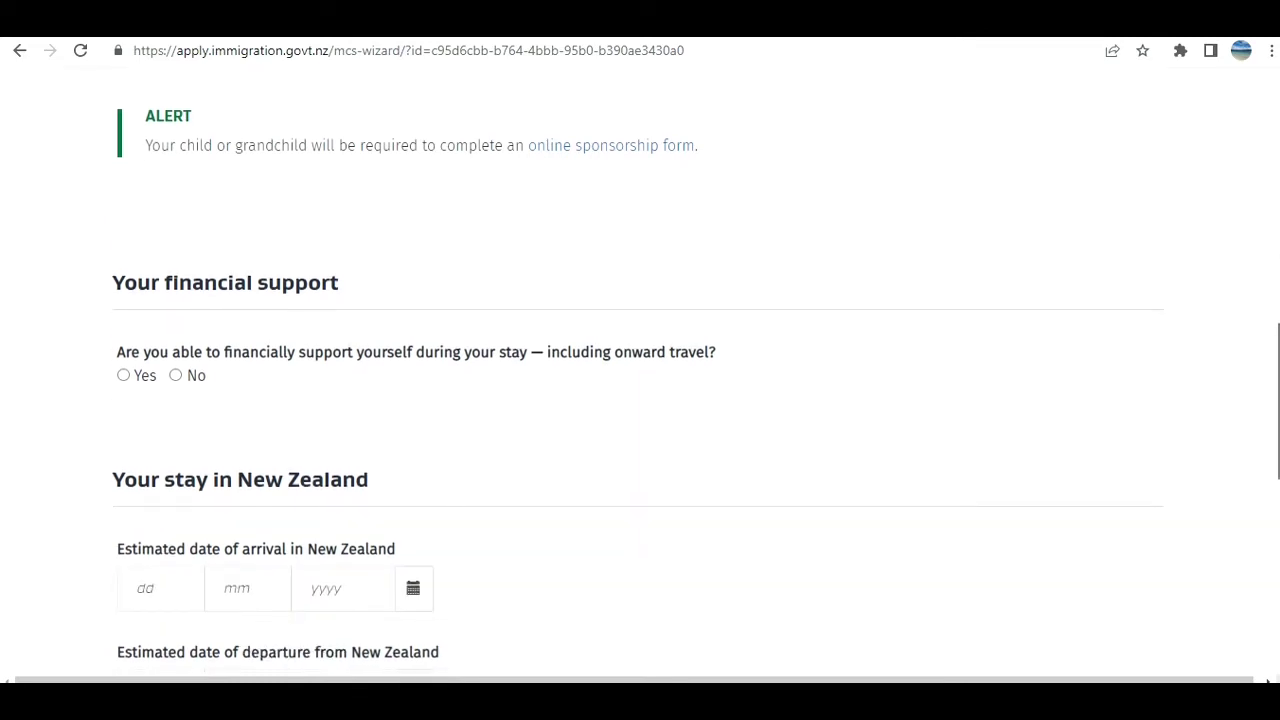
{"action": "left_click", "coordinate": [124, 376]}
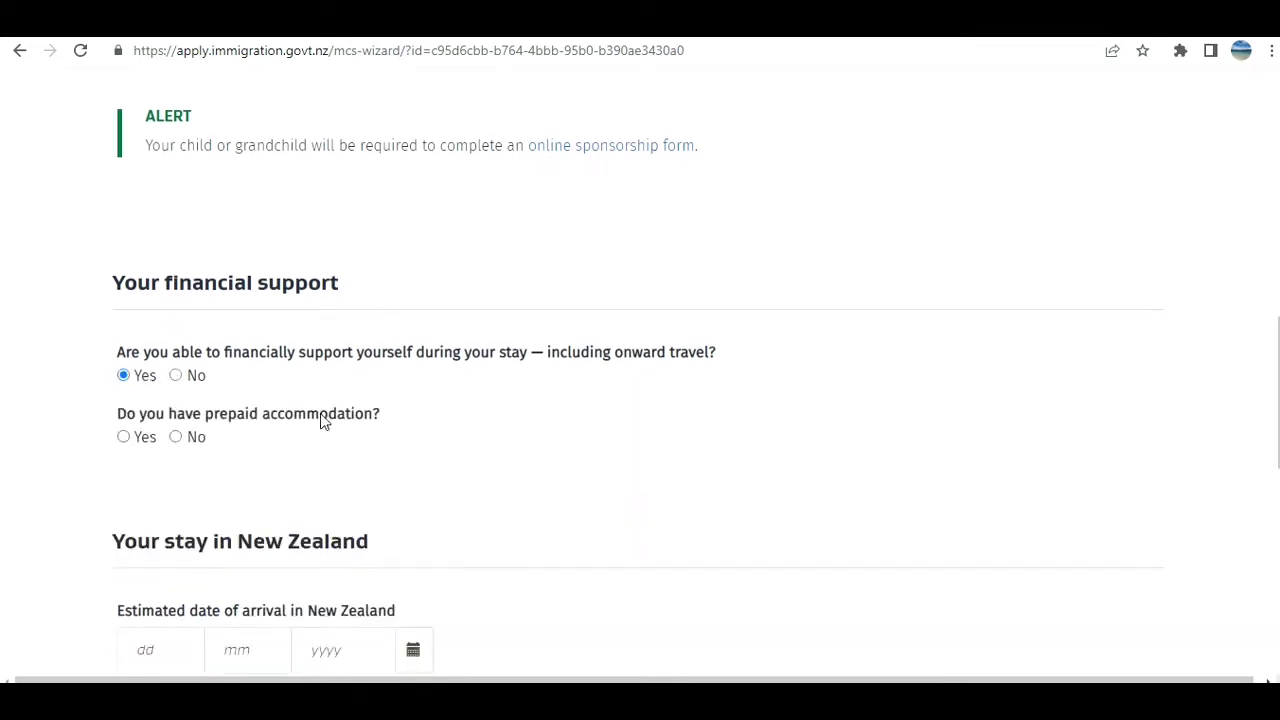
{"action": "left_click", "coordinate": [124, 437]}
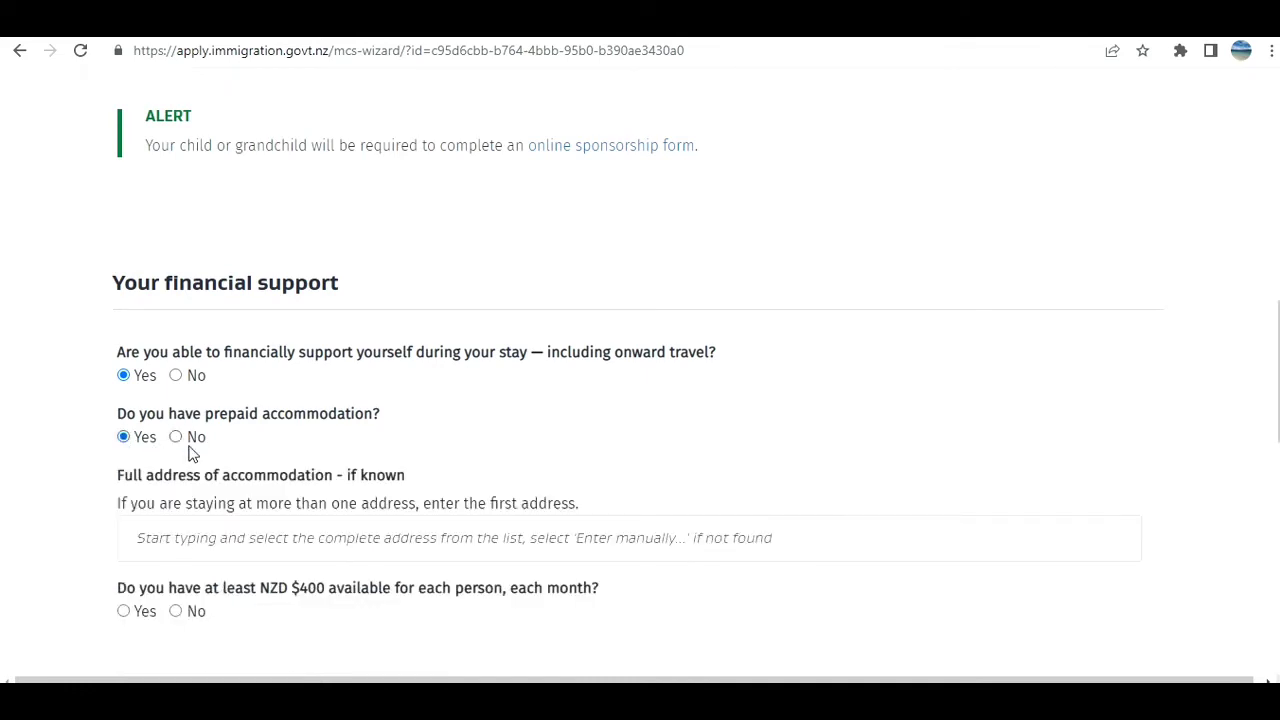
{"action": "left_click", "coordinate": [177, 440]}
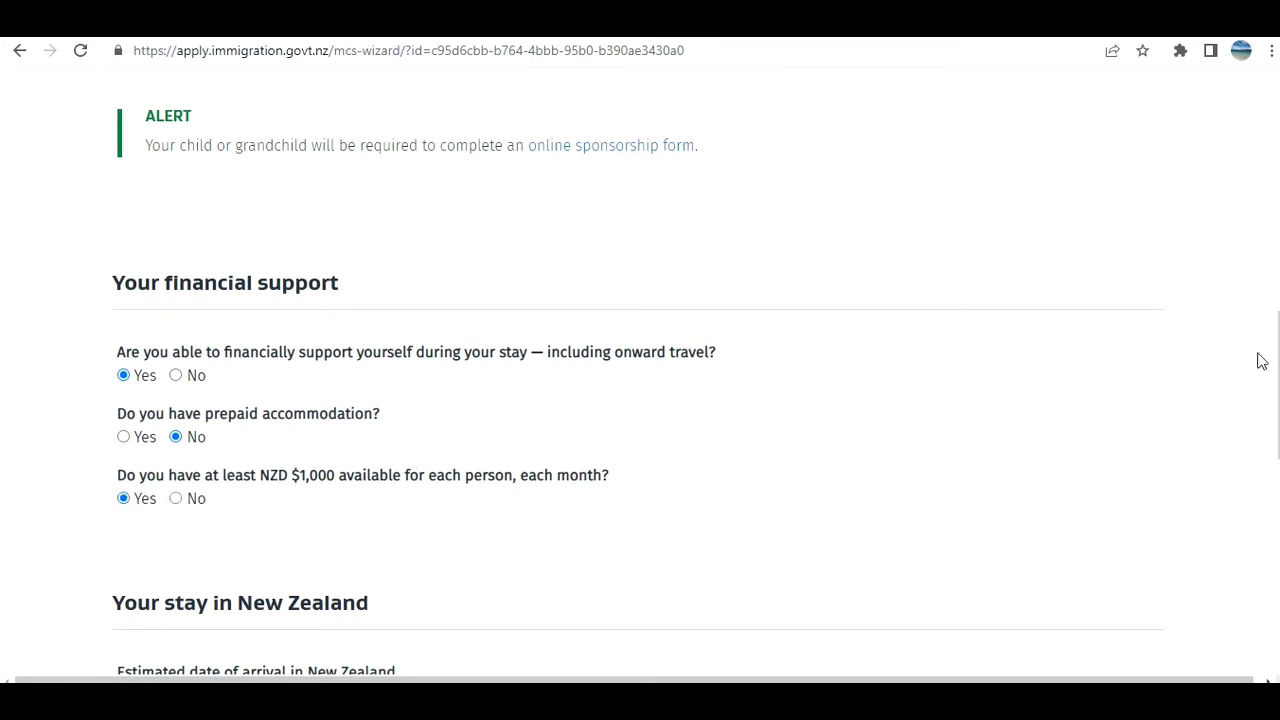
Set the estimated date of arrival in New Zealand to 29 September 2022.
{"action": "scroll", "coordinate": [638, 378], "scroll_direction": "down", "scroll_amount": 1}
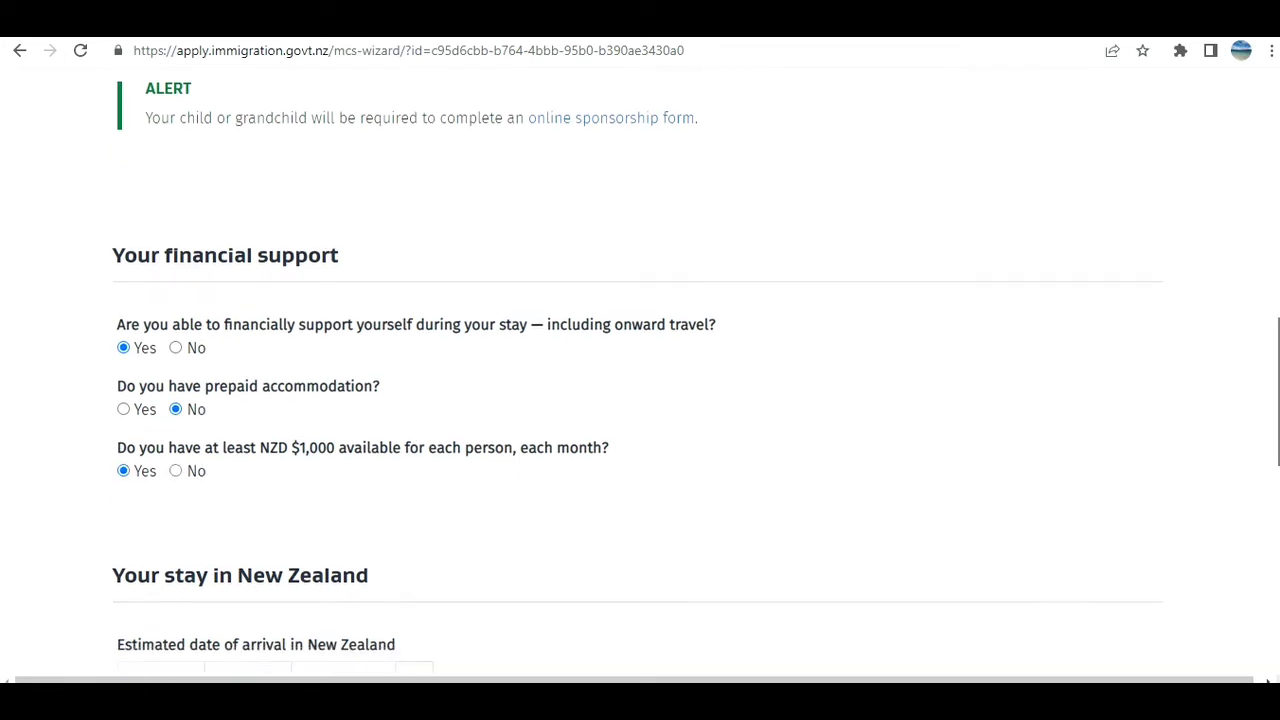
{"action": "scroll", "coordinate": [638, 376], "scroll_direction": "down", "scroll_amount": 3}
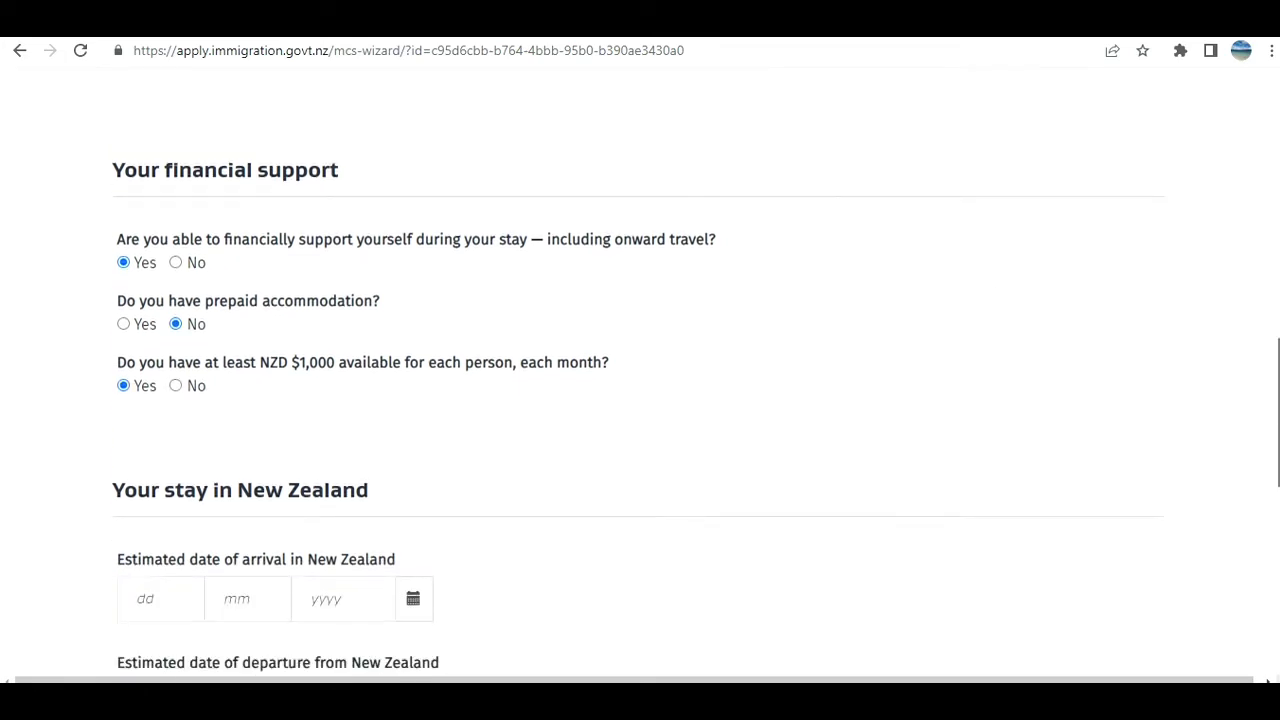
{"action": "scroll", "coordinate": [526, 271], "scroll_direction": "down", "scroll_amount": 2}
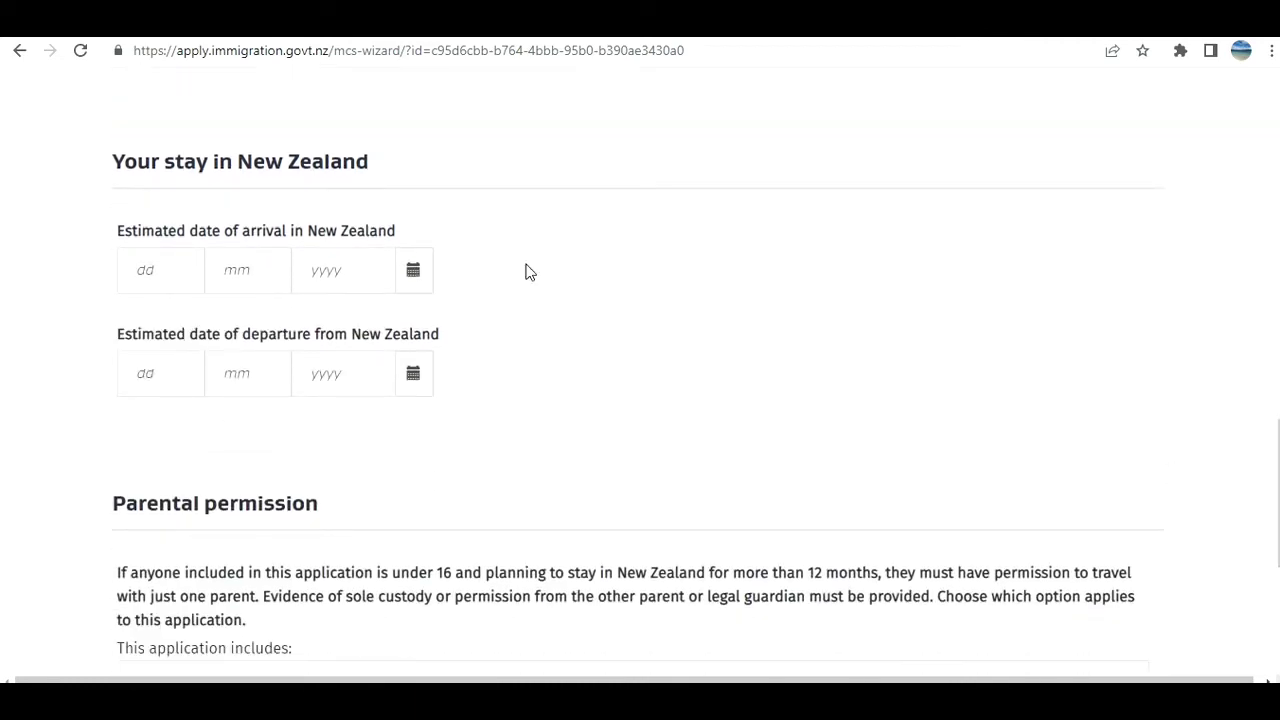
{"action": "left_click", "coordinate": [416, 272]}
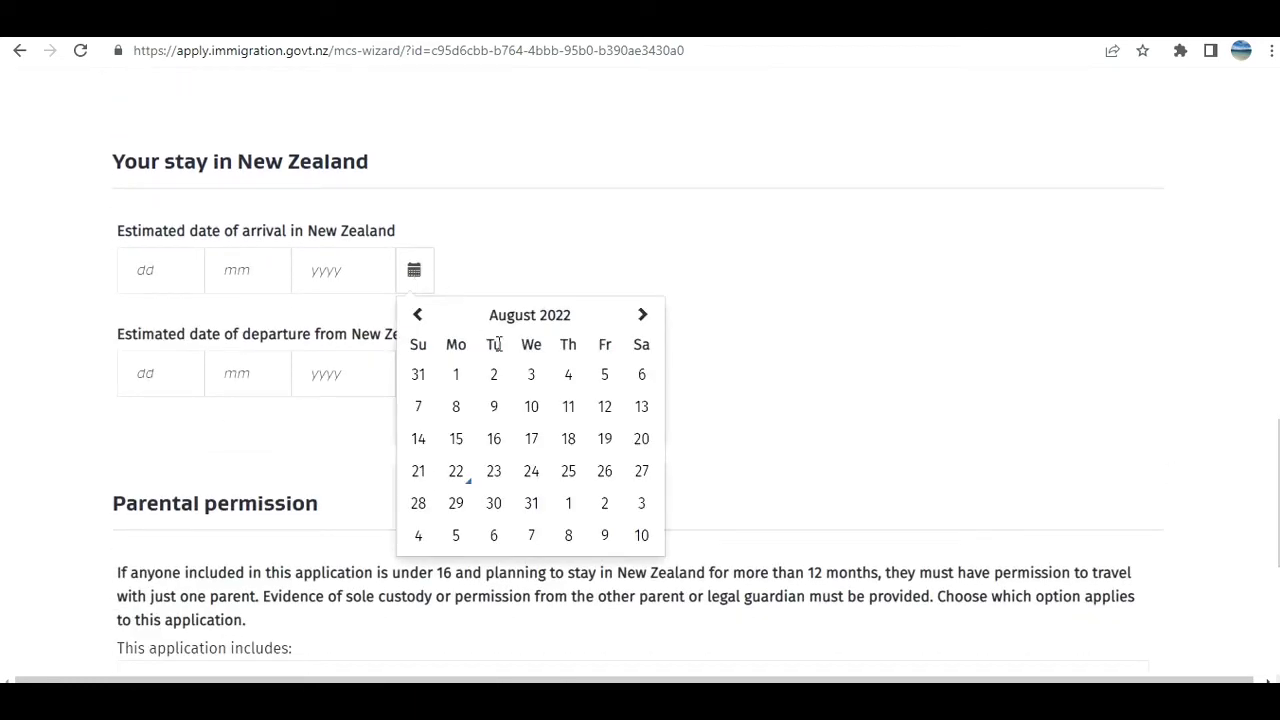
{"action": "left_click", "coordinate": [640, 318]}
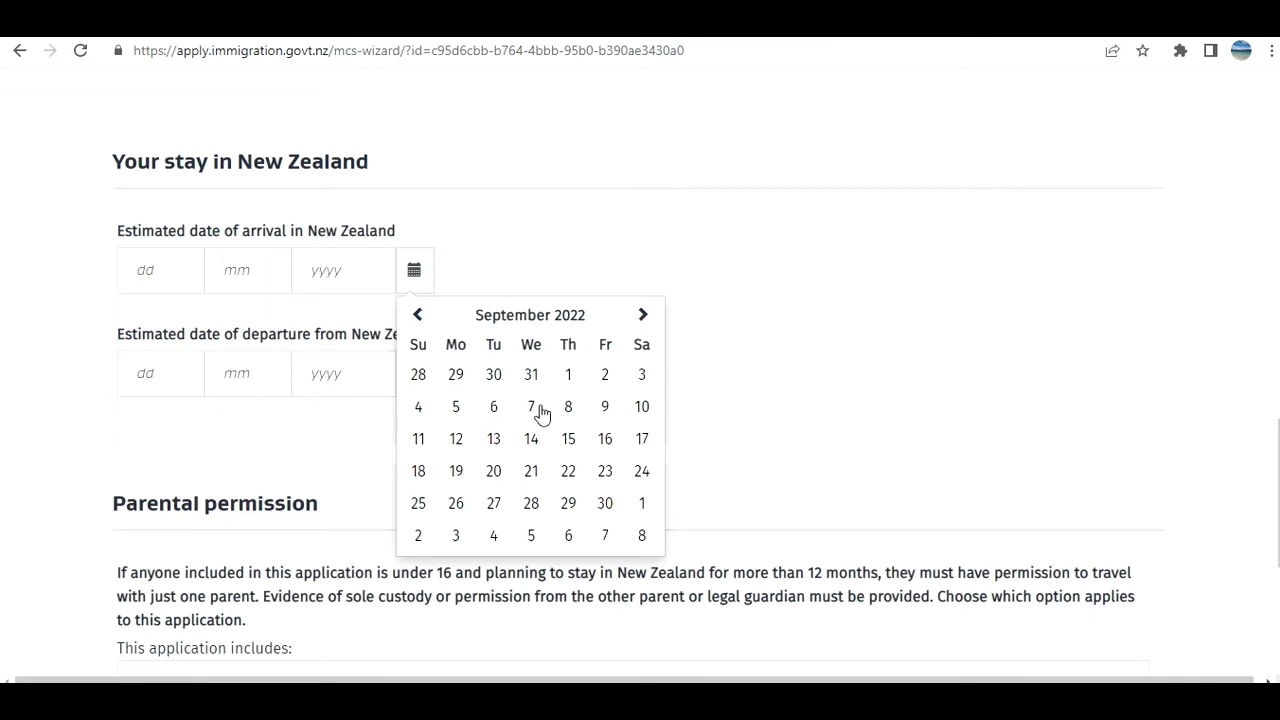
{"action": "left_click", "coordinate": [568, 503]}
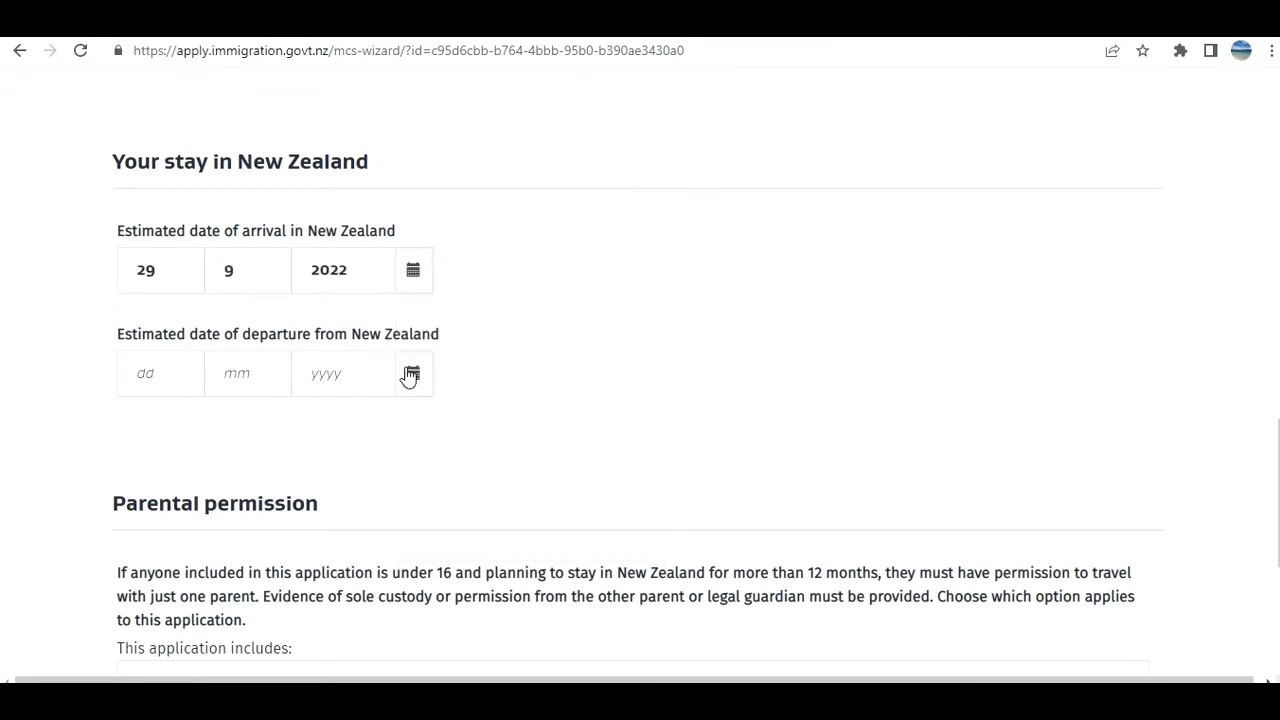
Set the estimated date of departure from New Zealand to 29 December 2022.
{"action": "left_click", "coordinate": [412, 373]}
{"action": "left_click", "coordinate": [638, 120]}
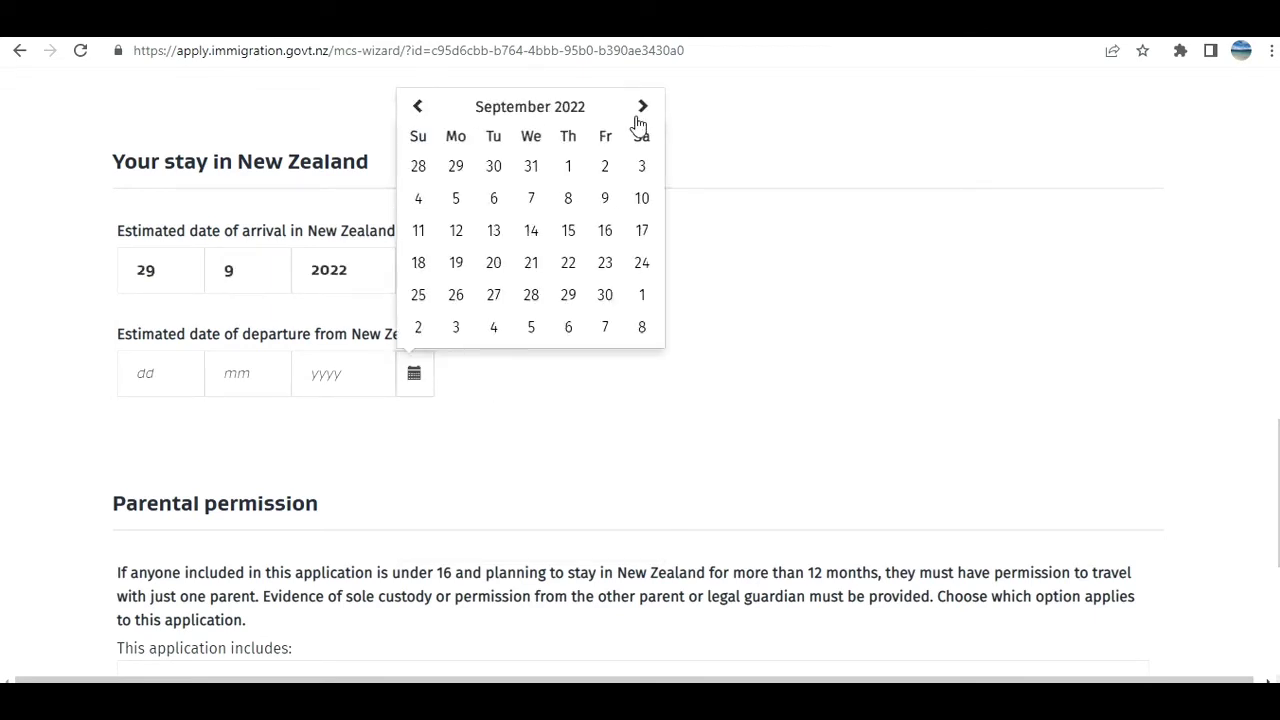
{"action": "left_click", "coordinate": [640, 110]}
{"action": "left_click", "coordinate": [640, 110]}
{"action": "left_click", "coordinate": [640, 110]}
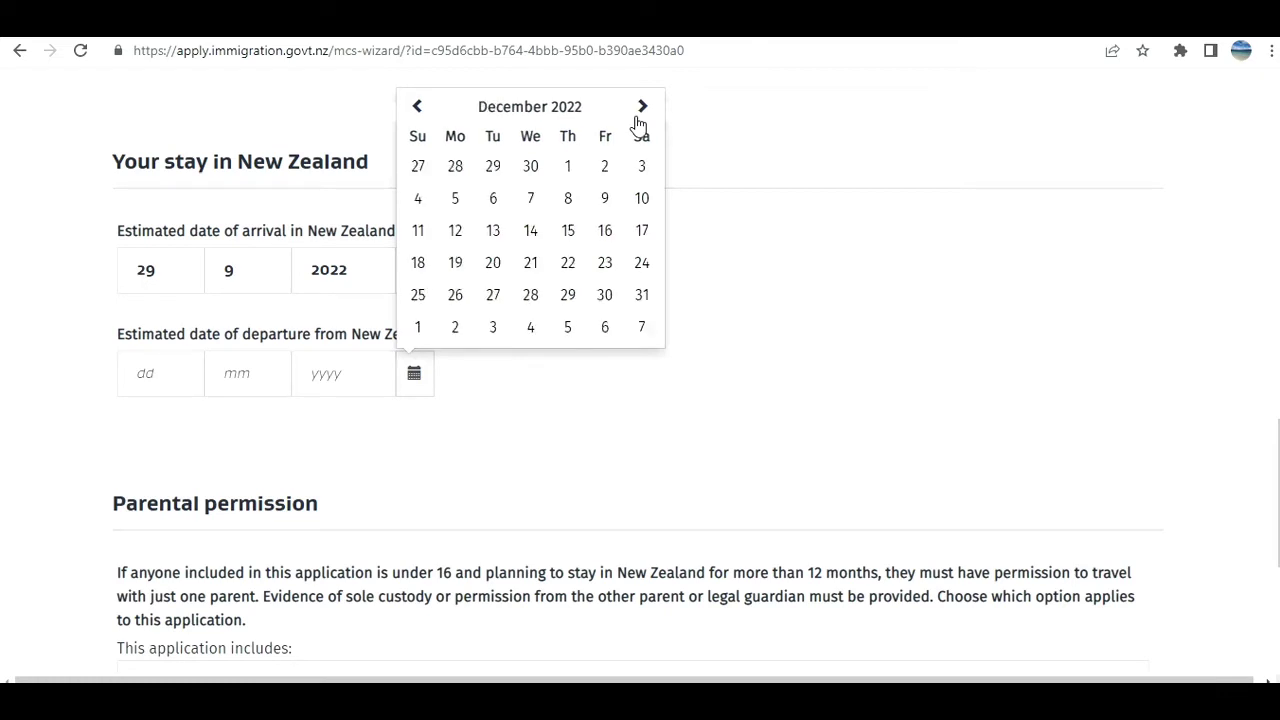
{"action": "left_click", "coordinate": [567, 295]}
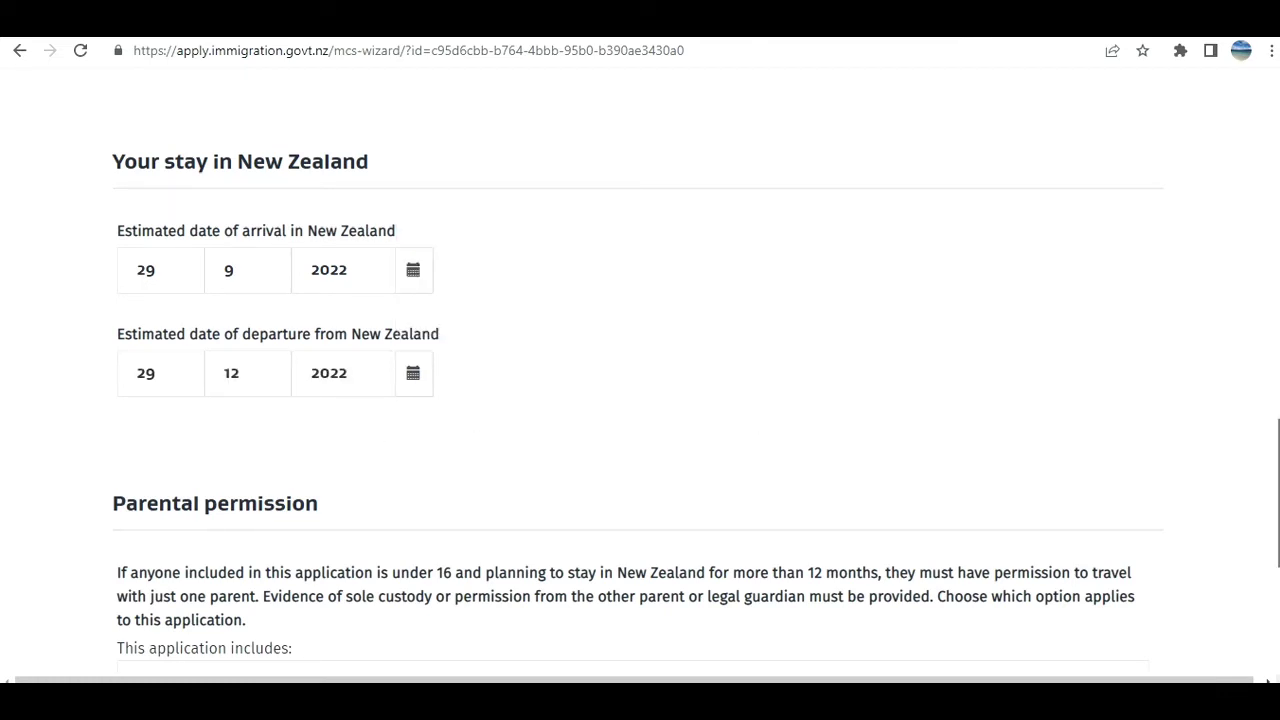
Under Parental permission, state that the application includes no one under 16, then save and continue to the character section.
{"action": "scroll", "coordinate": [921, 486], "scroll_direction": "down", "scroll_amount": 3}
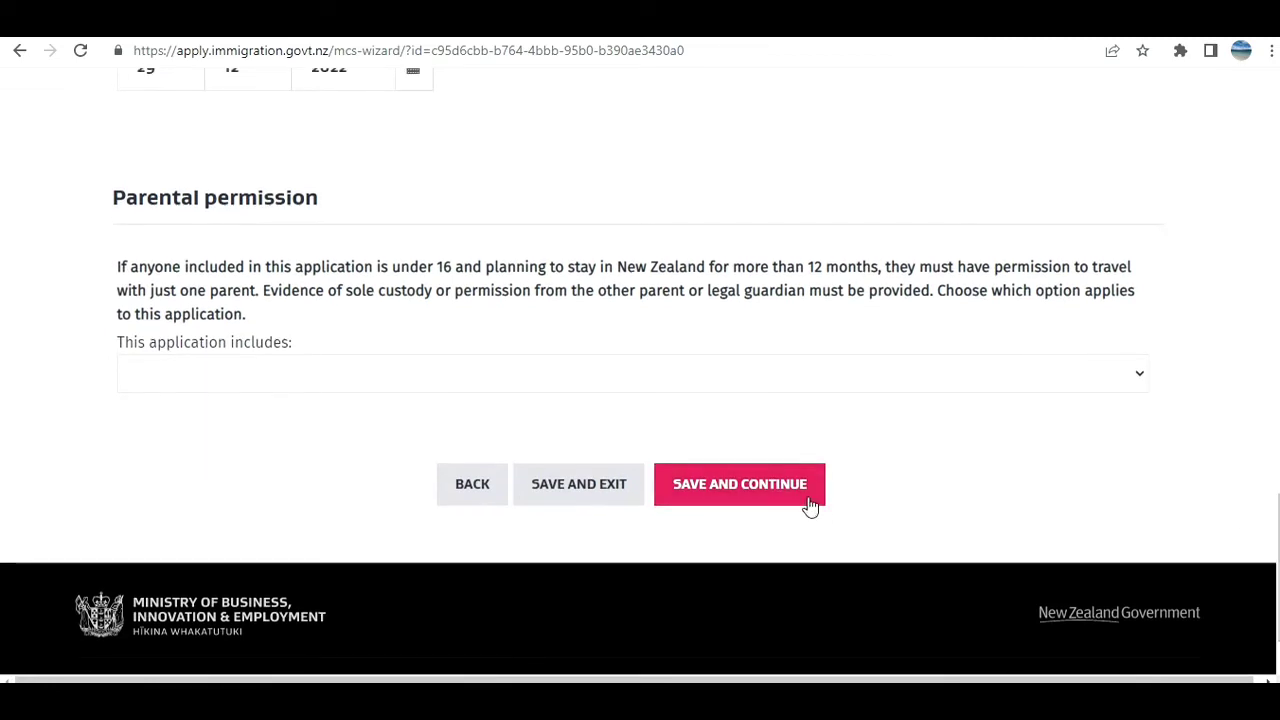
{"action": "left_click", "coordinate": [810, 505]}
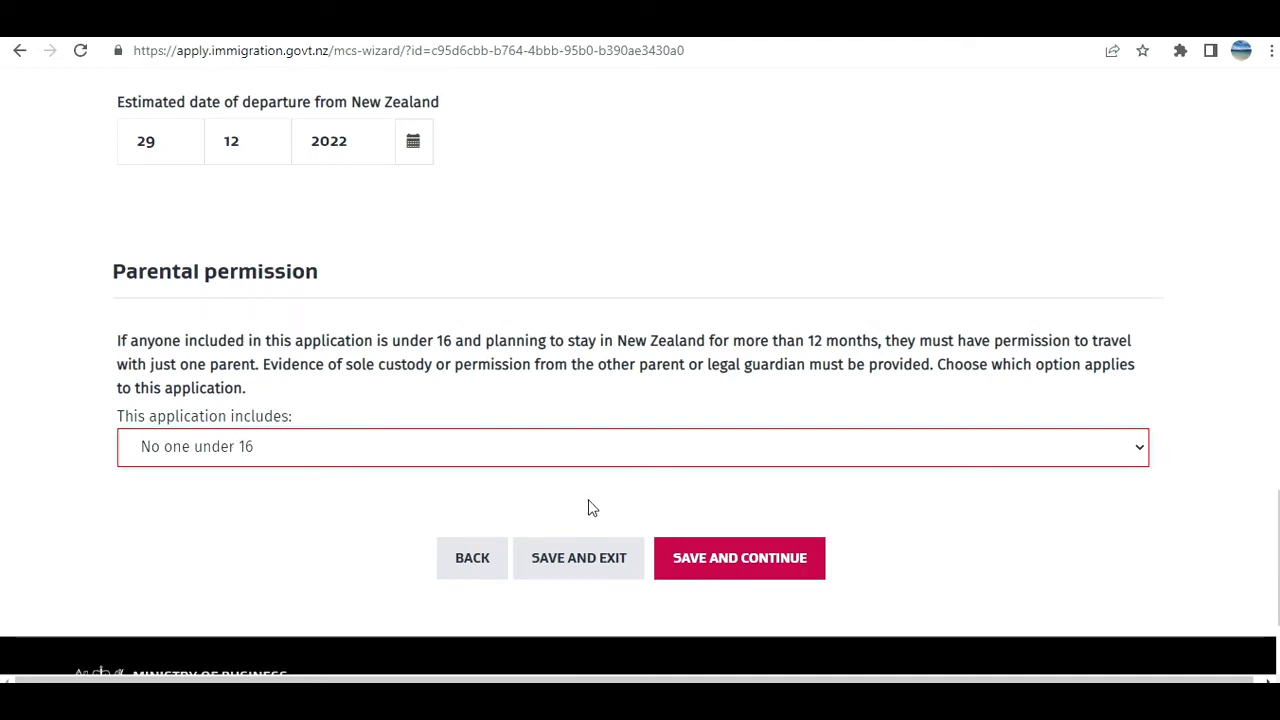
{"action": "left_click", "coordinate": [729, 567]}
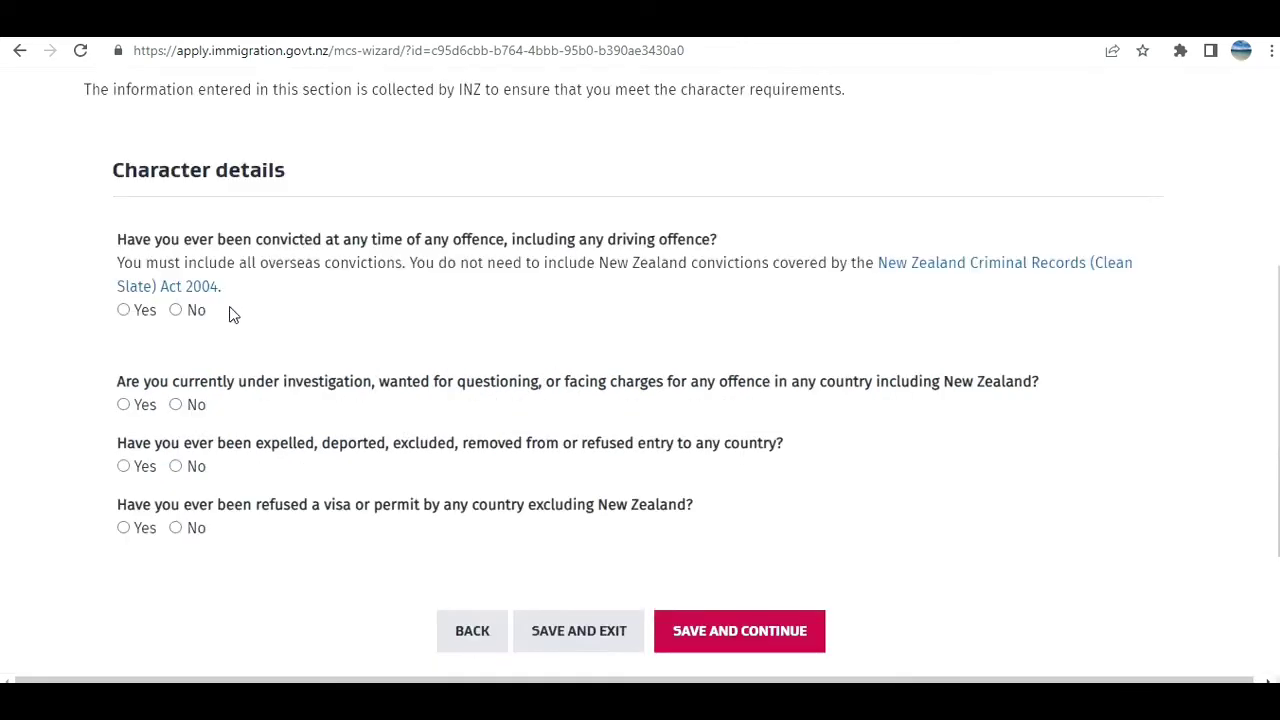
Answer No to all four character questions on convictions, investigations or charges, expulsion or refused entry, and refused visas.
{"action": "left_click", "coordinate": [176, 312]}
{"action": "left_click", "coordinate": [176, 405]}
{"action": "left_click", "coordinate": [174, 467]}
{"action": "left_click", "coordinate": [175, 528]}
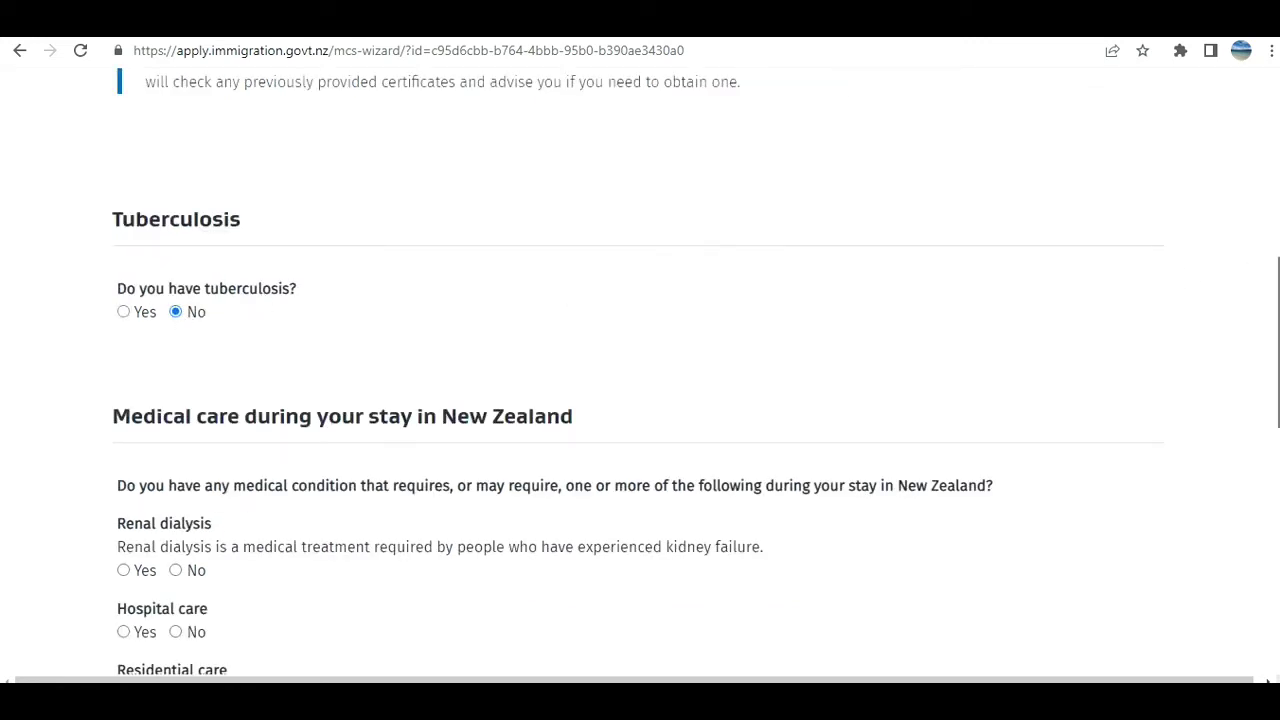
Answer No to needing renal dialysis, hospital care and residential care during the stay in New Zealand.
{"action": "scroll", "coordinate": [640, 400], "scroll_direction": "down", "scroll_amount": 3}
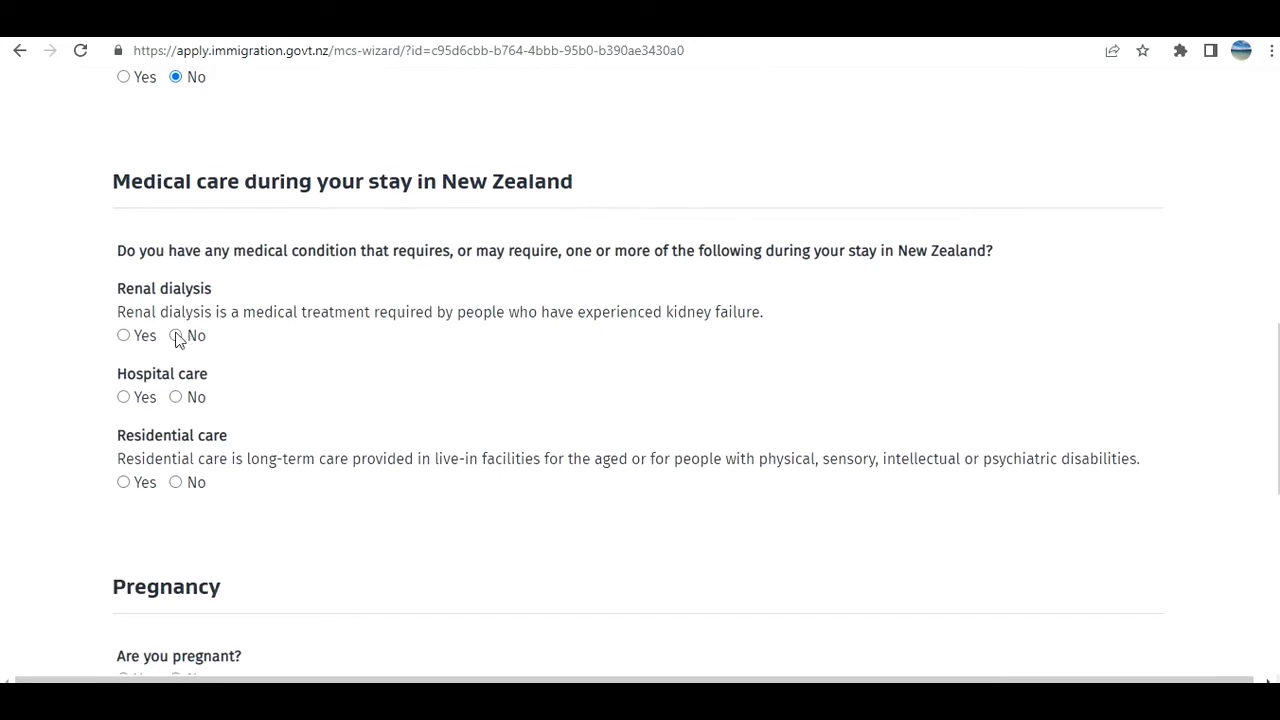
{"action": "left_click", "coordinate": [175, 335]}
{"action": "left_click", "coordinate": [175, 397]}
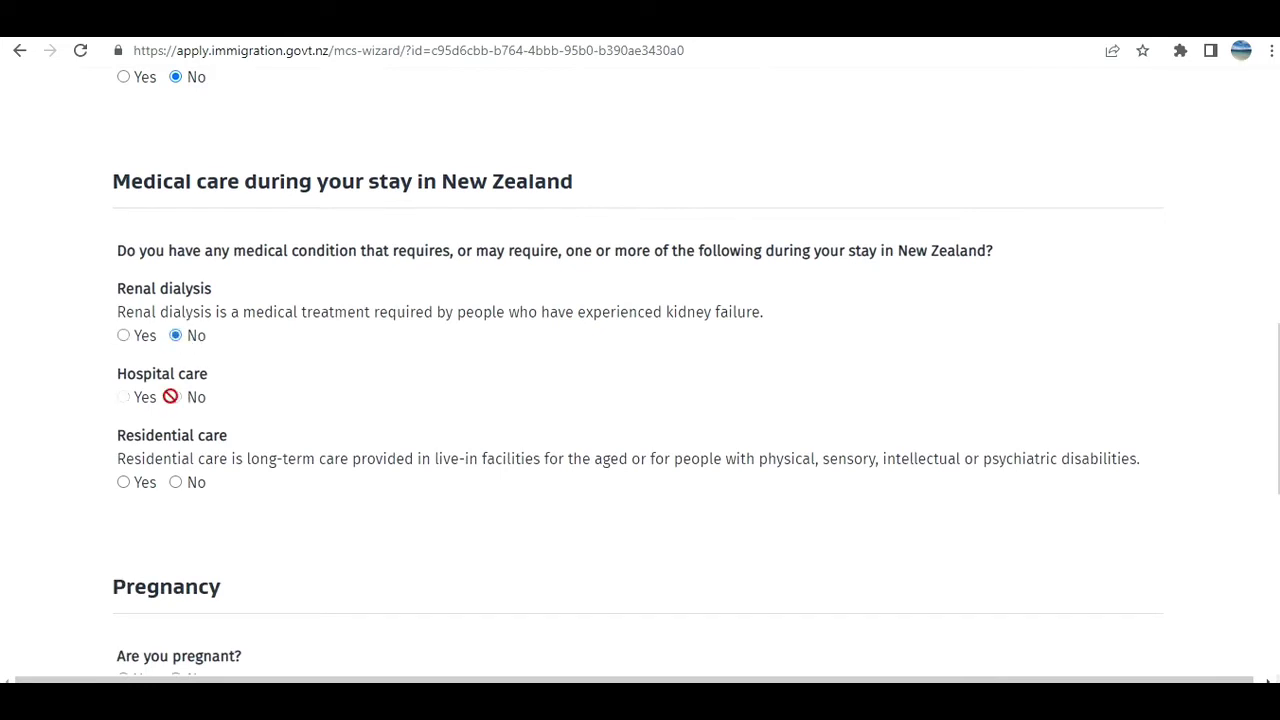
{"action": "left_click", "coordinate": [175, 482]}
Answer No to being pregnant, set the length of stay to More than 3 months and up to 6 months, and save and continue.
{"action": "scroll", "coordinate": [640, 400], "scroll_direction": "down", "scroll_amount": 3}
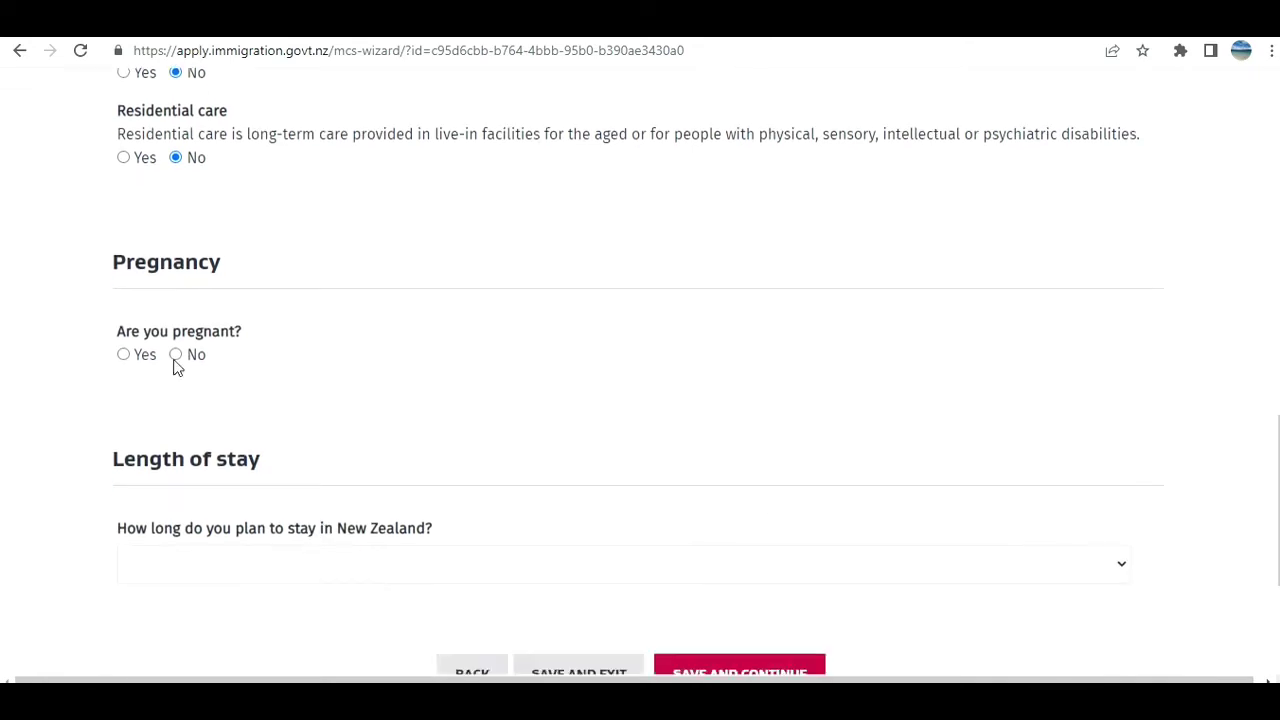
{"action": "left_click", "coordinate": [176, 355]}
{"action": "left_click", "coordinate": [278, 563]}
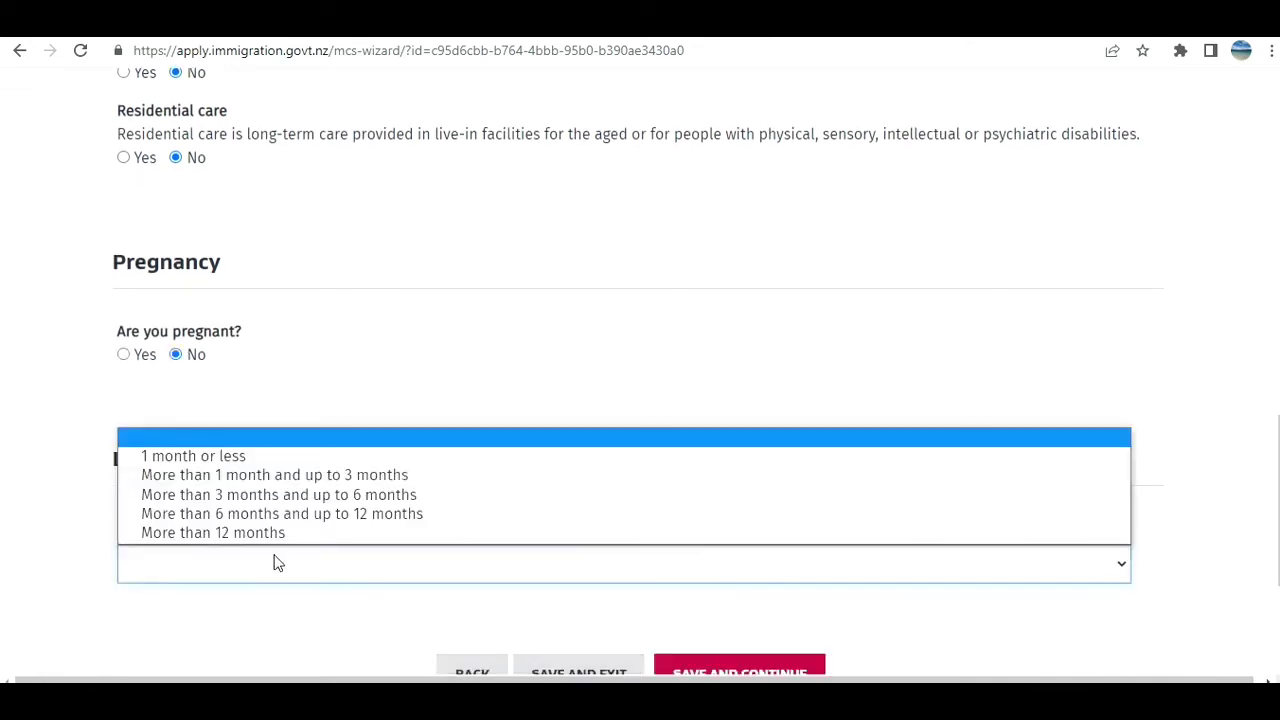
{"action": "left_click", "coordinate": [285, 495]}
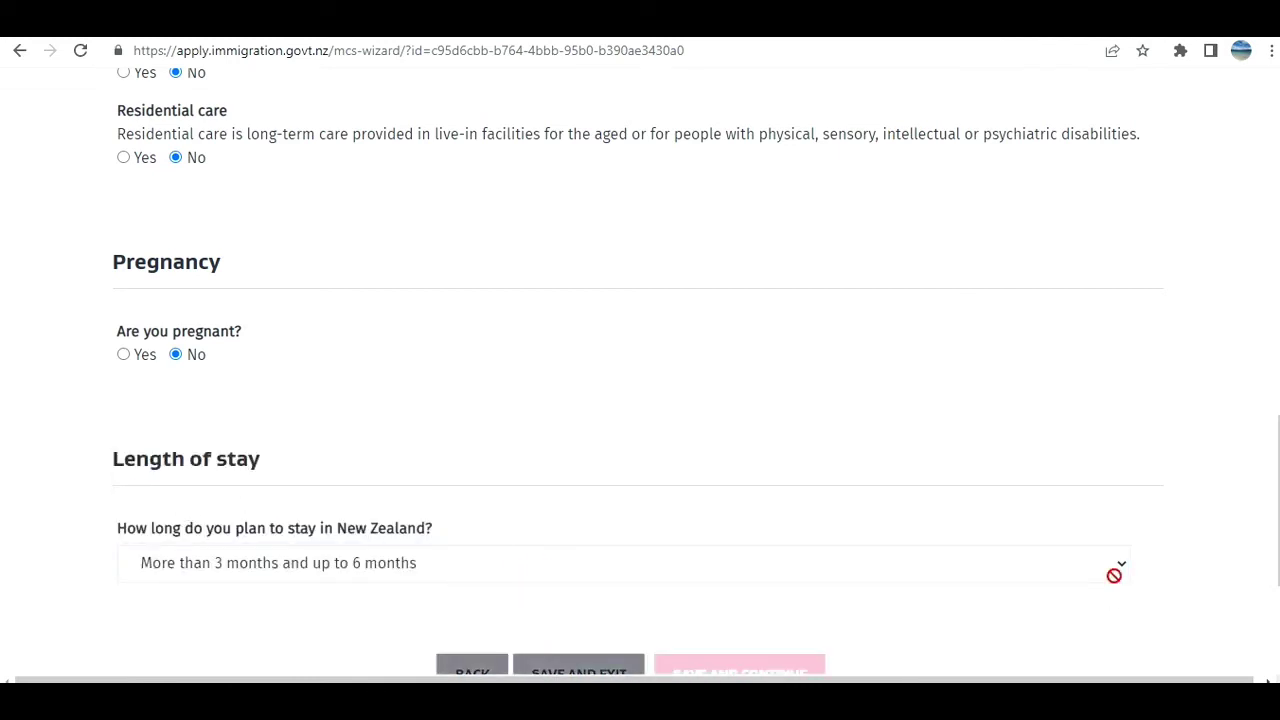
{"action": "scroll", "coordinate": [1114, 571], "scroll_direction": "down", "scroll_amount": 2}
{"action": "left_click", "coordinate": [738, 478]}
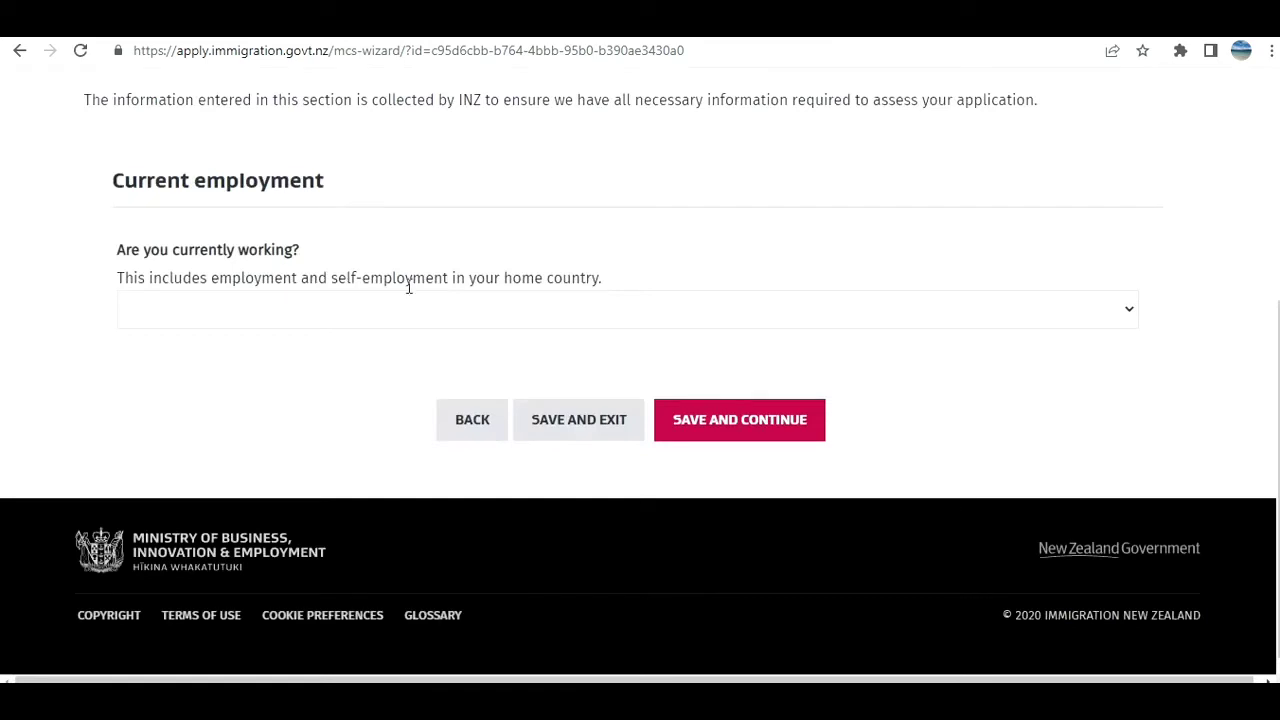
Set the current working status to Retired, complete the details of the last paid work, and save and continue.
{"action": "left_click", "coordinate": [380, 318]}
{"action": "key", "text": "Escape"}
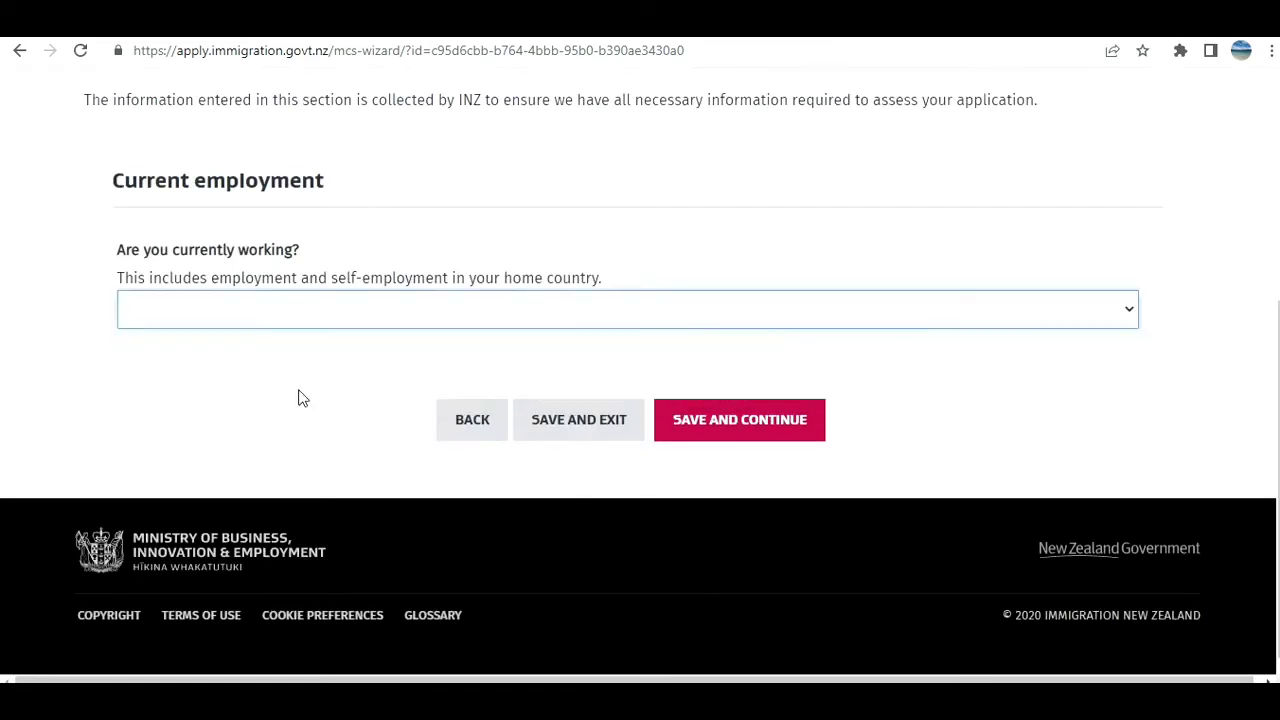
{"action": "key", "text": "r"}
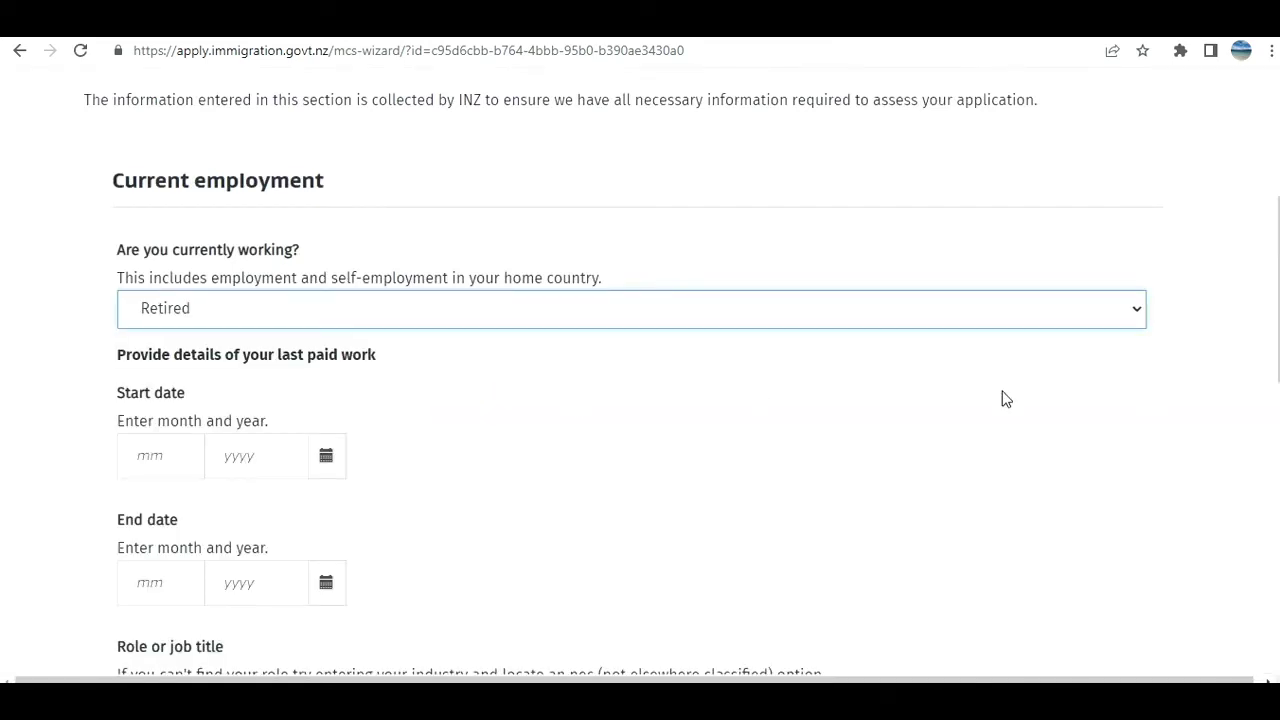
{"action": "scroll", "coordinate": [640, 400], "scroll_direction": "down", "scroll_amount": 6}
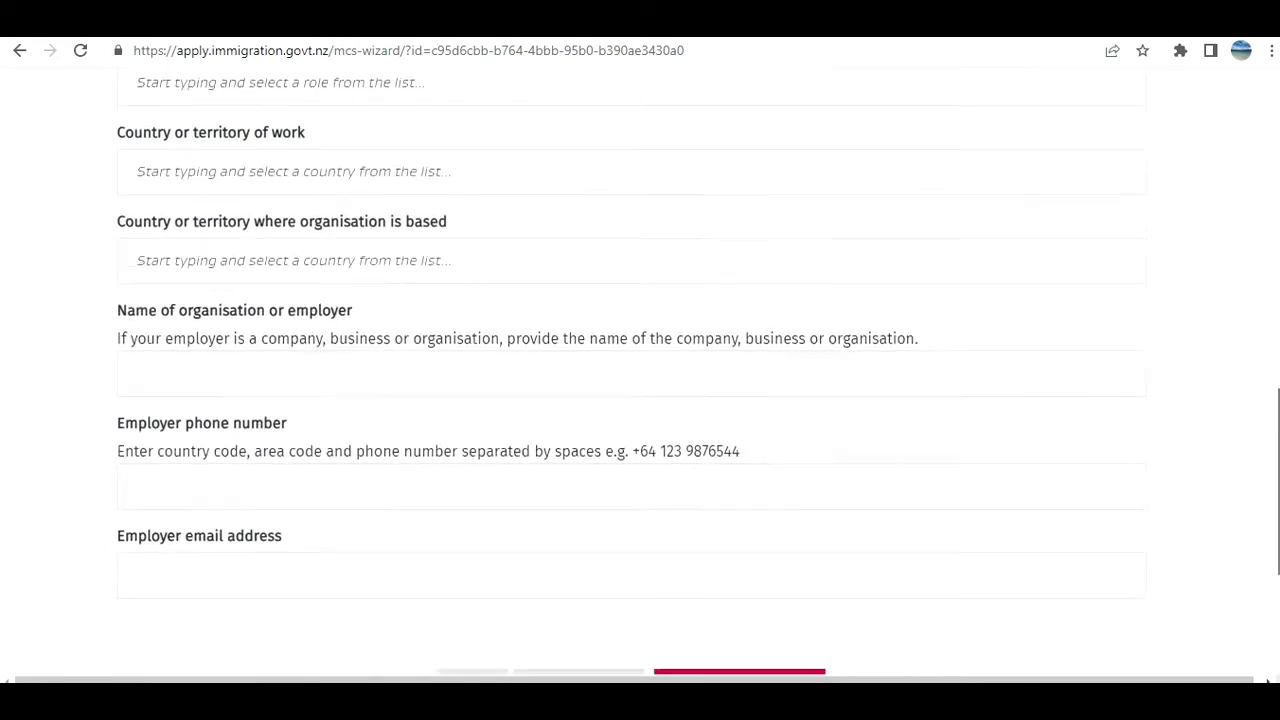
{"action": "scroll", "coordinate": [640, 400], "scroll_direction": "down", "scroll_amount": 3}
{"action": "scroll", "coordinate": [640, 400], "scroll_direction": "up", "scroll_amount": 2}
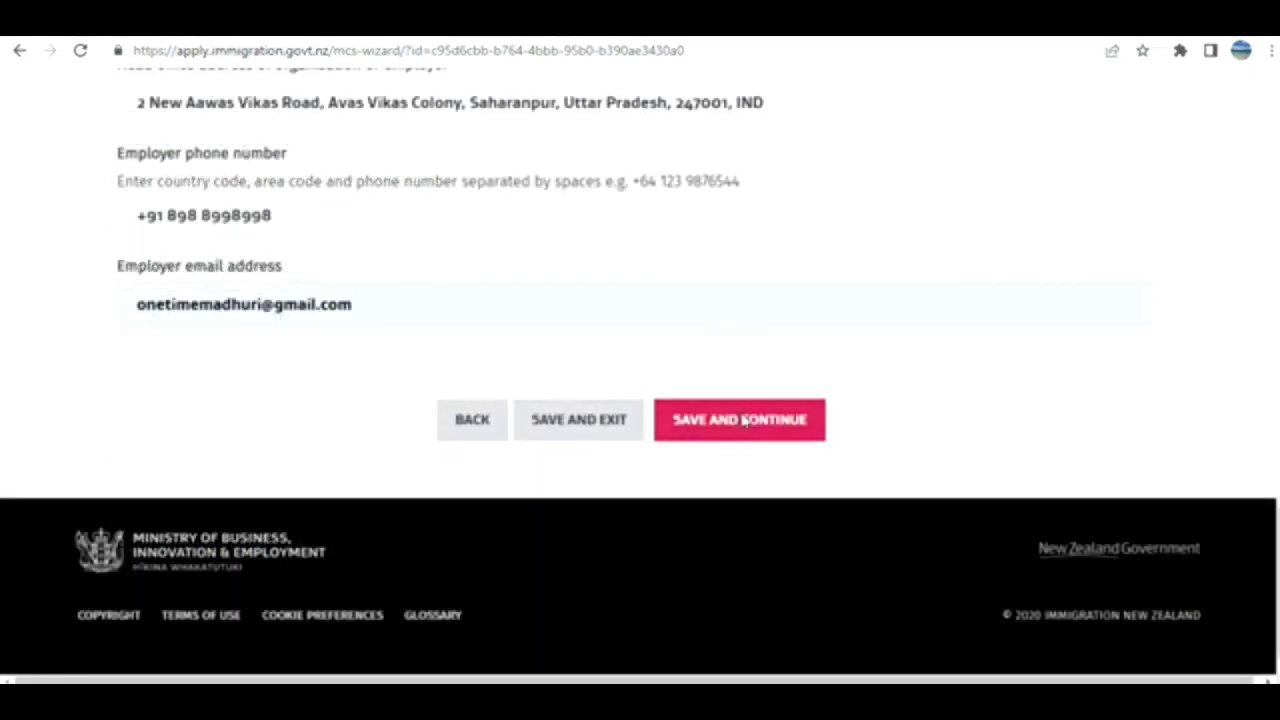
{"action": "left_click", "coordinate": [743, 420]}
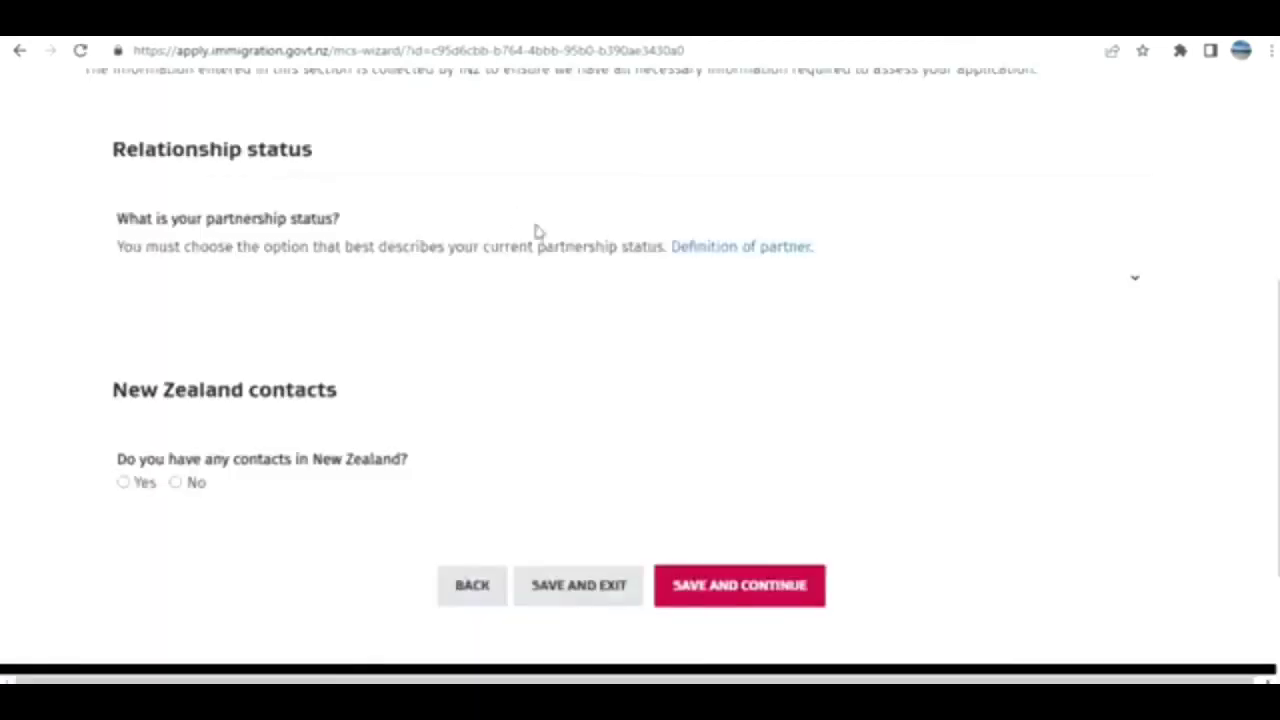
Set the partnership status to Widowed and answer Yes to having contacts in New Zealand.
{"action": "left_click", "coordinate": [576, 279]}
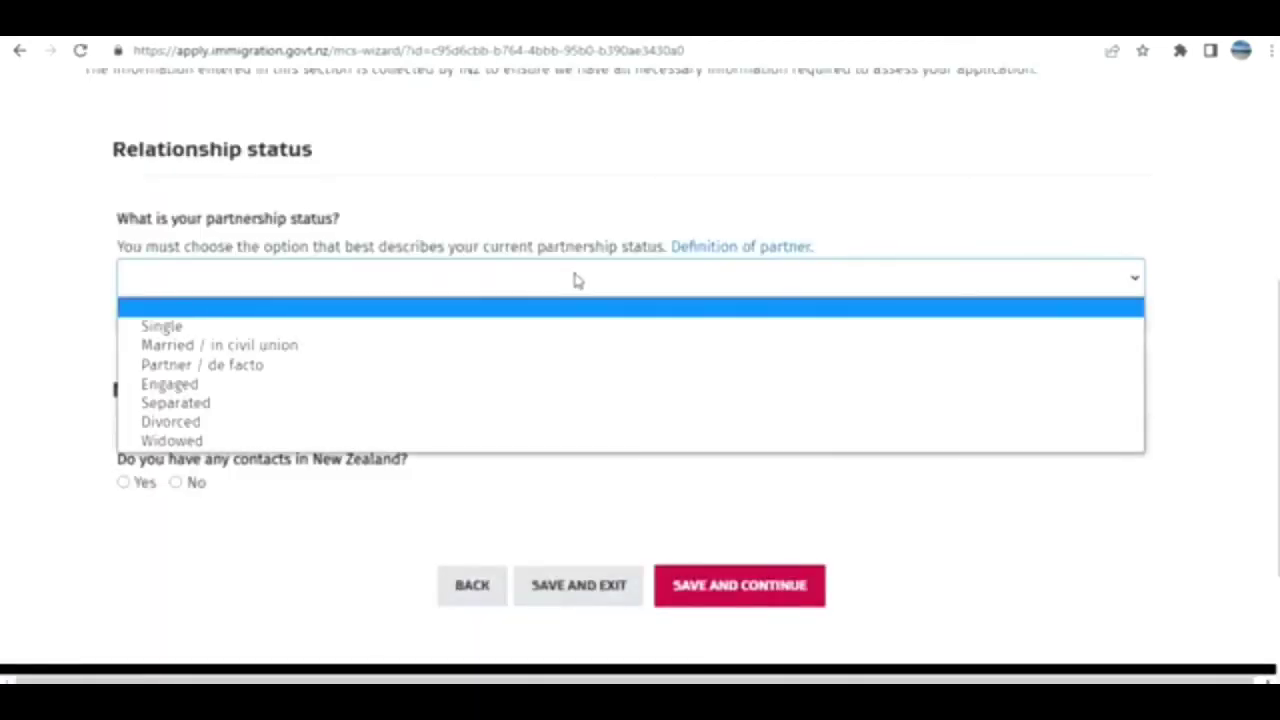
{"action": "left_click", "coordinate": [348, 441]}
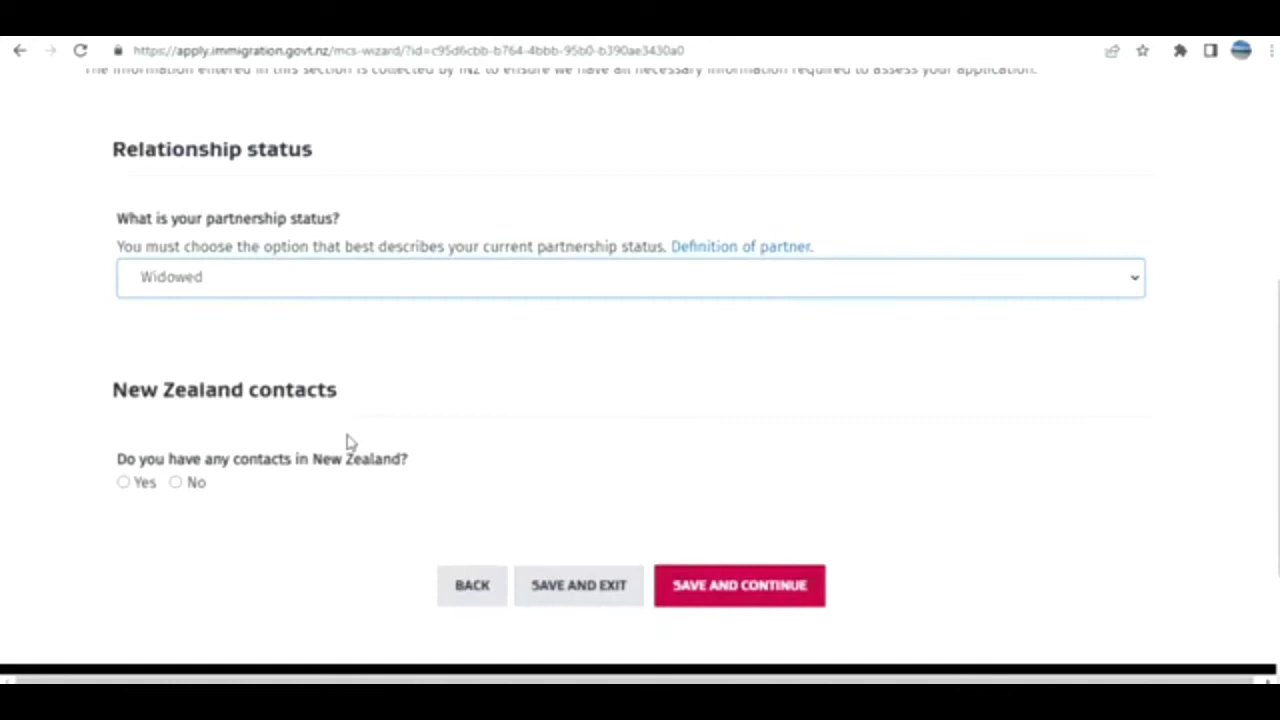
{"action": "left_click", "coordinate": [123, 482]}
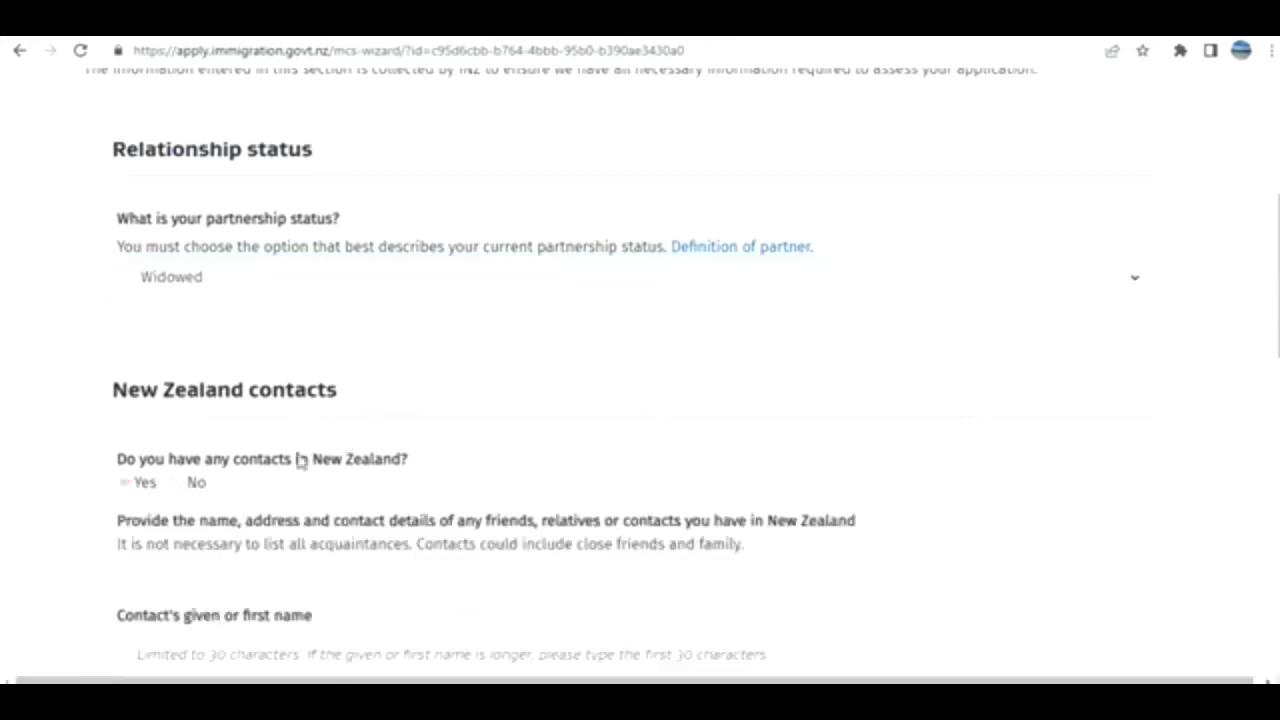
{"action": "scroll", "coordinate": [1276, 358], "scroll_direction": "down", "scroll_amount": 2}
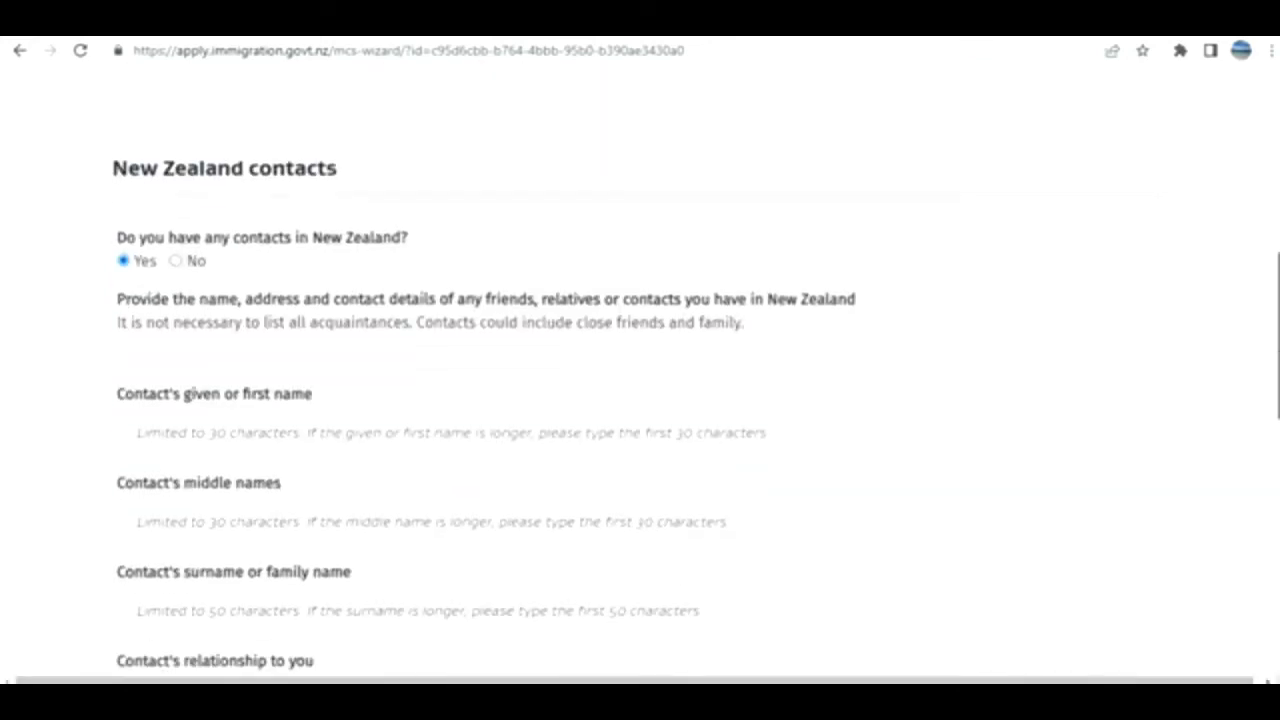
Set the New Zealand contact's relationship to the applicant to Family.
{"action": "scroll", "coordinate": [1276, 358], "scroll_direction": "down", "scroll_amount": 3}
{"action": "scroll", "coordinate": [1276, 358], "scroll_direction": "down", "scroll_amount": 2}
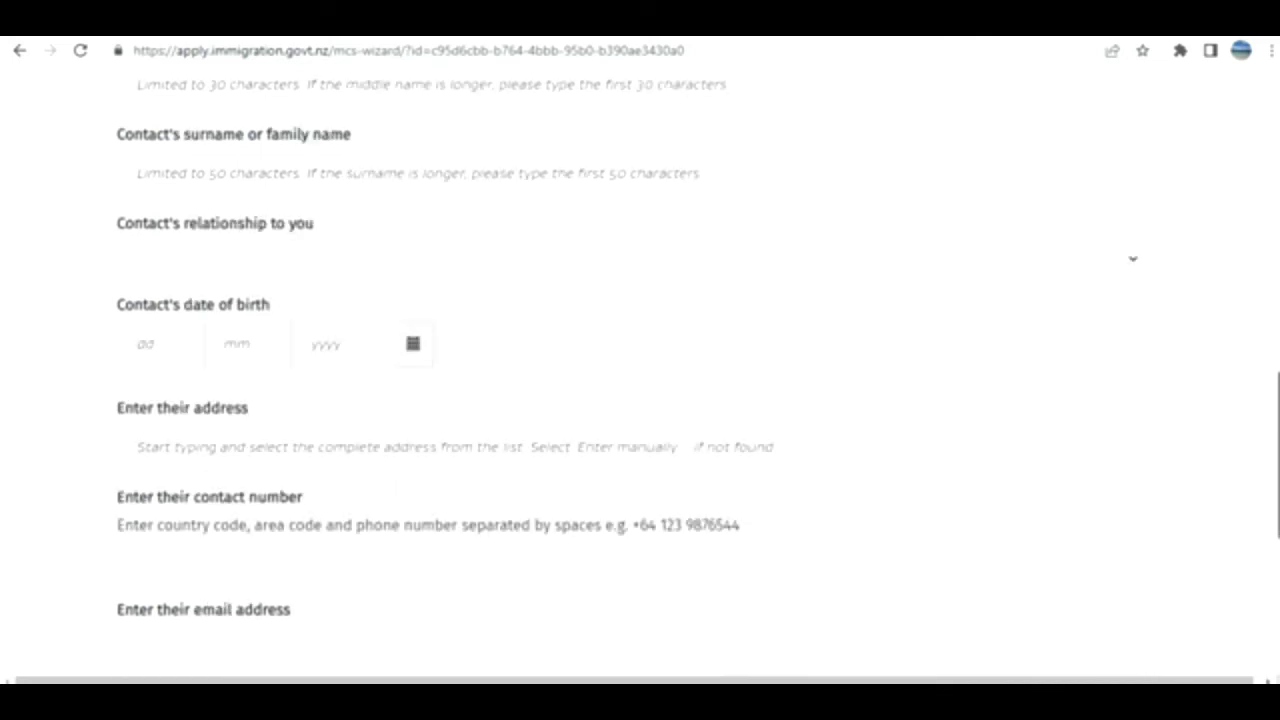
{"action": "left_click", "coordinate": [1107, 275]}
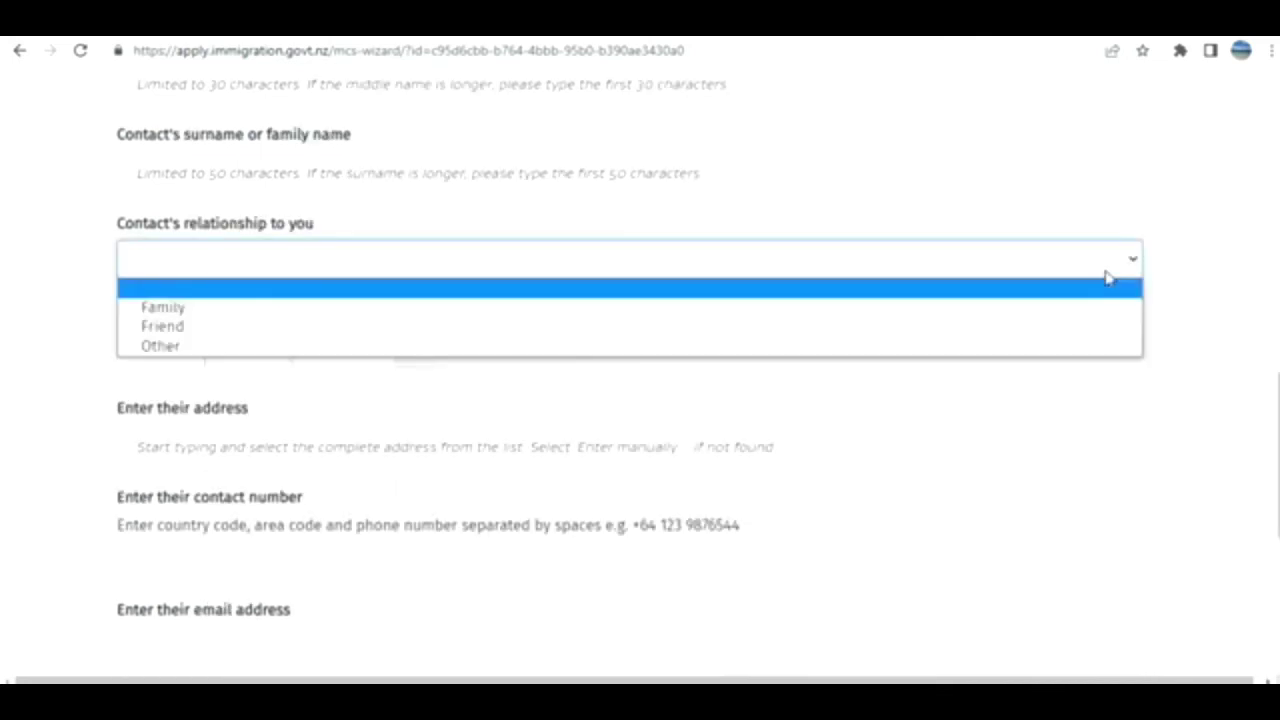
{"action": "left_click", "coordinate": [1038, 309]}
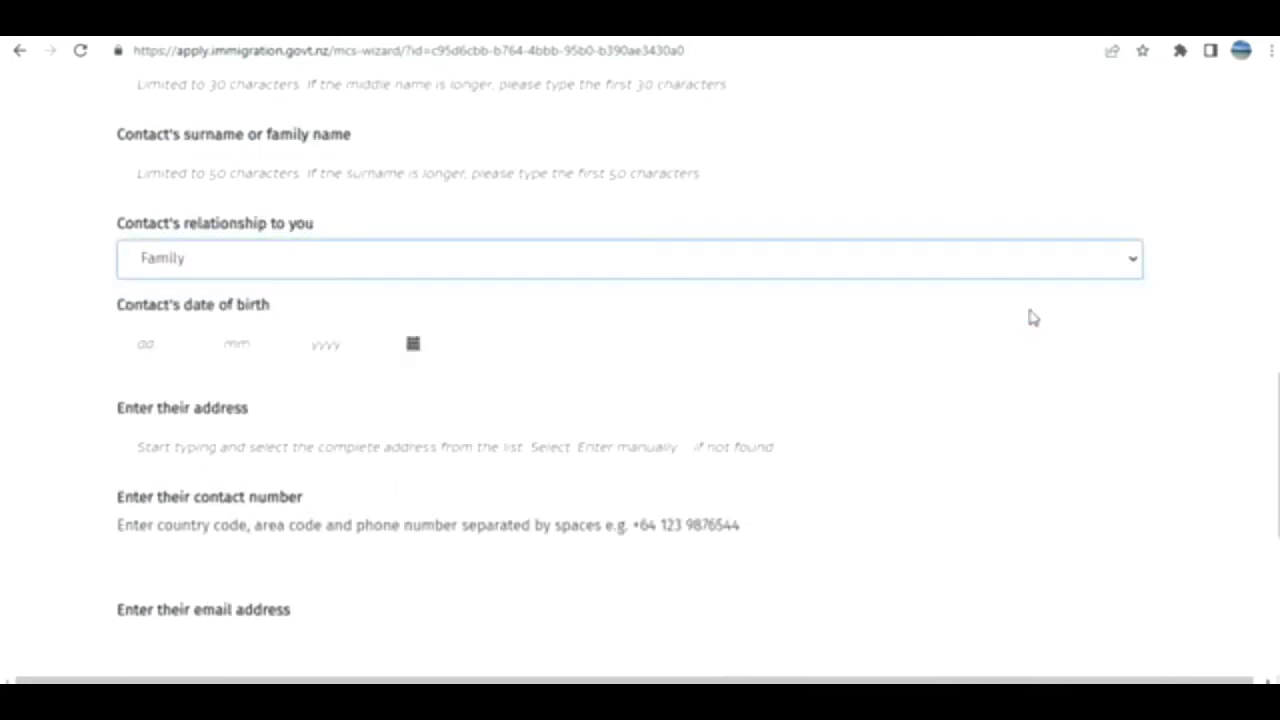
{"action": "scroll", "coordinate": [1271, 434], "scroll_direction": "down", "scroll_amount": 3}
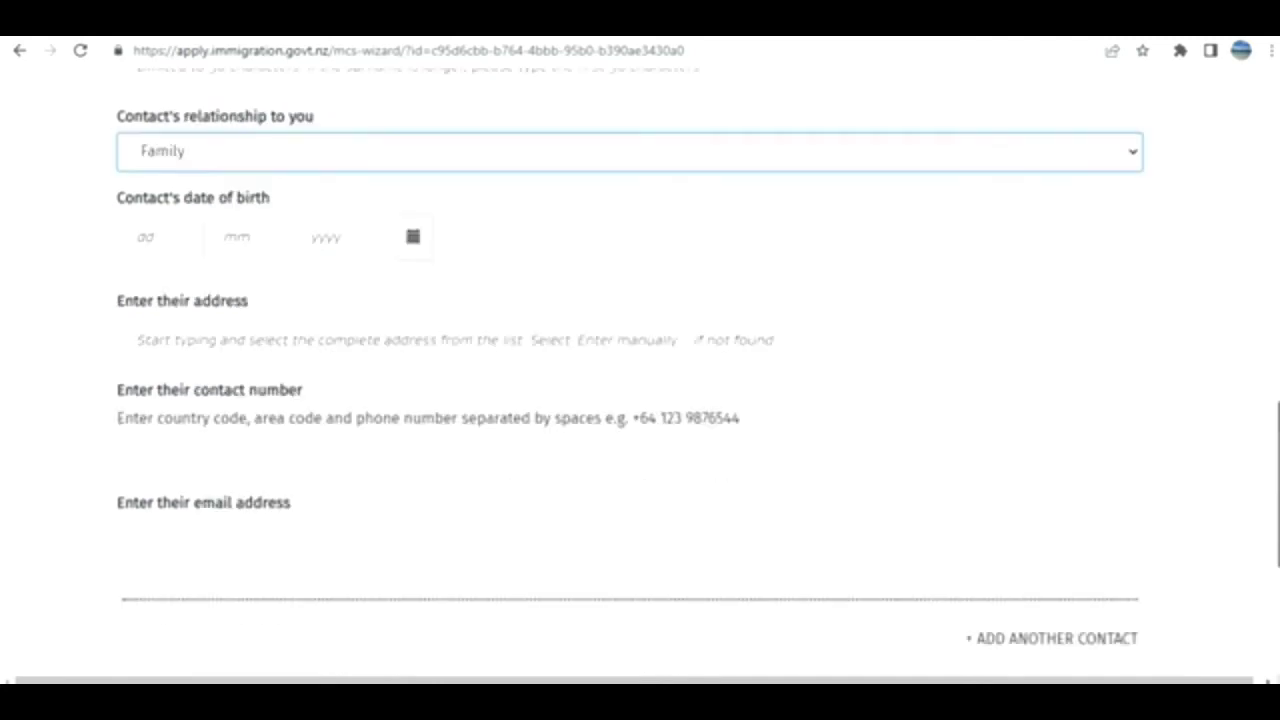
{"action": "scroll", "coordinate": [640, 360], "scroll_direction": "up", "scroll_amount": 7}
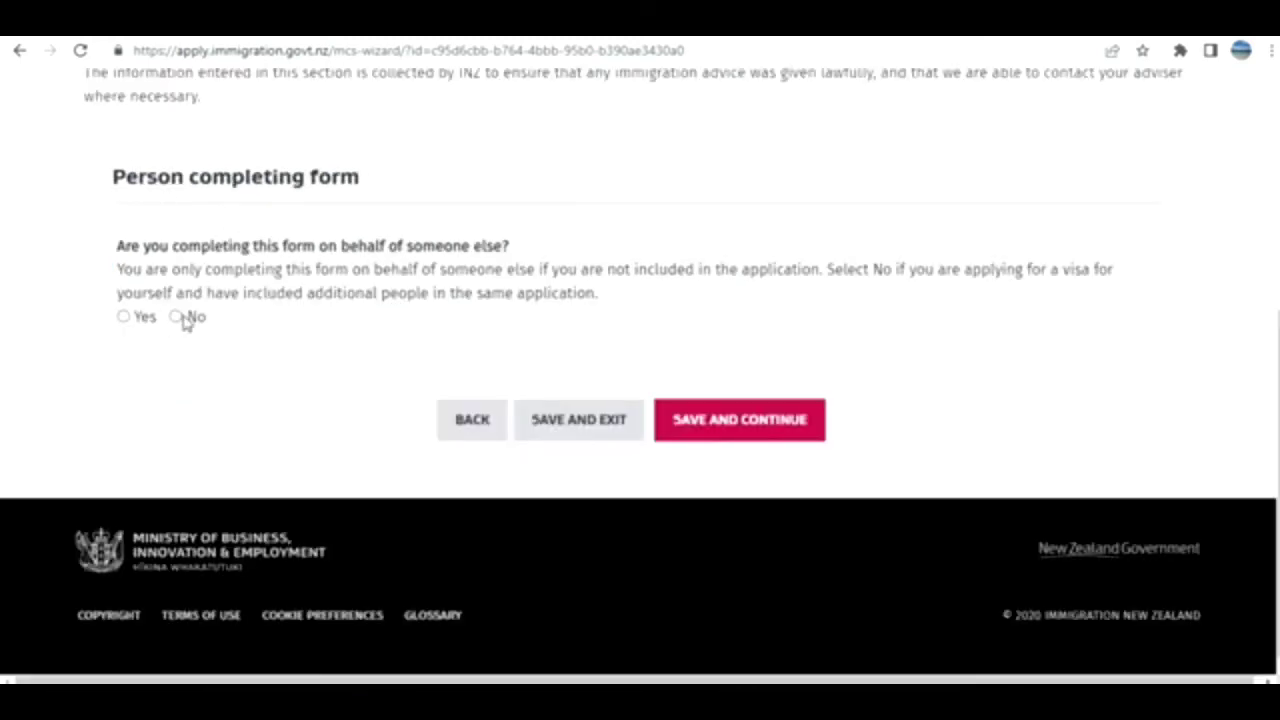
Answer No to completing the form for someone else and to having received immigration advice, and save and continue.
{"action": "left_click", "coordinate": [184, 319]}
{"action": "scroll", "coordinate": [537, 443], "scroll_direction": "down", "scroll_amount": 3}
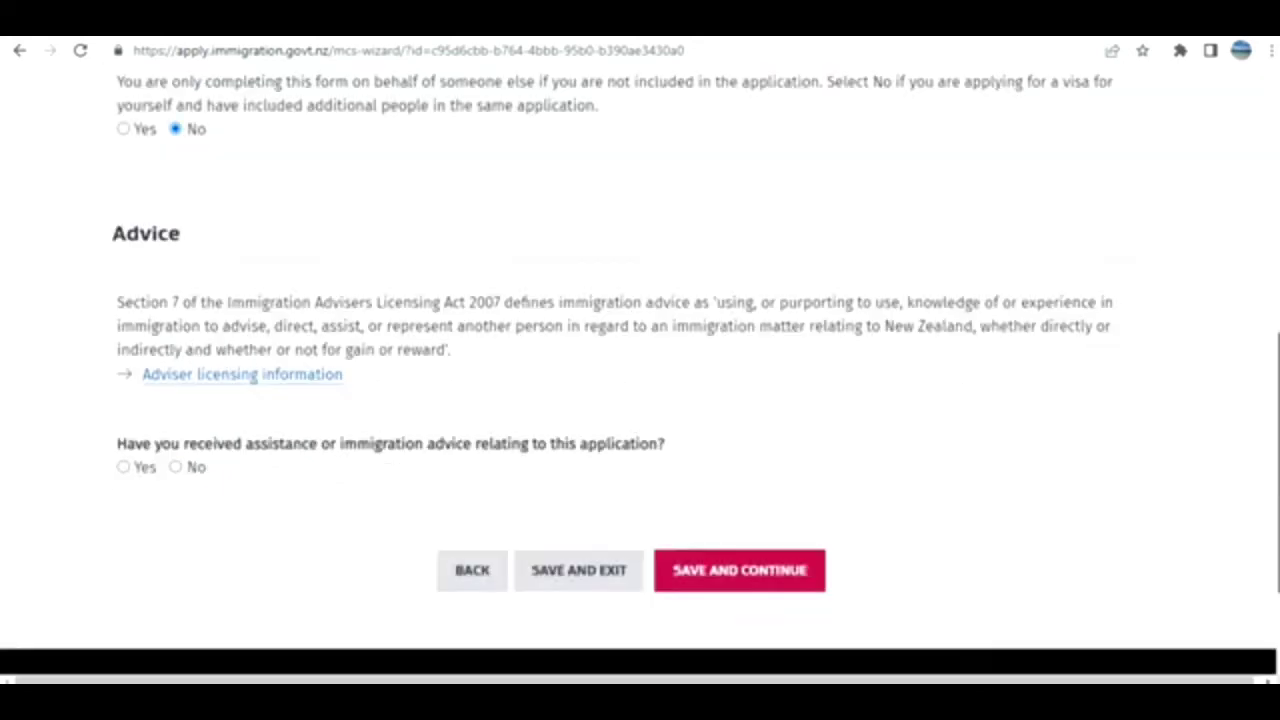
{"action": "left_click", "coordinate": [184, 411]}
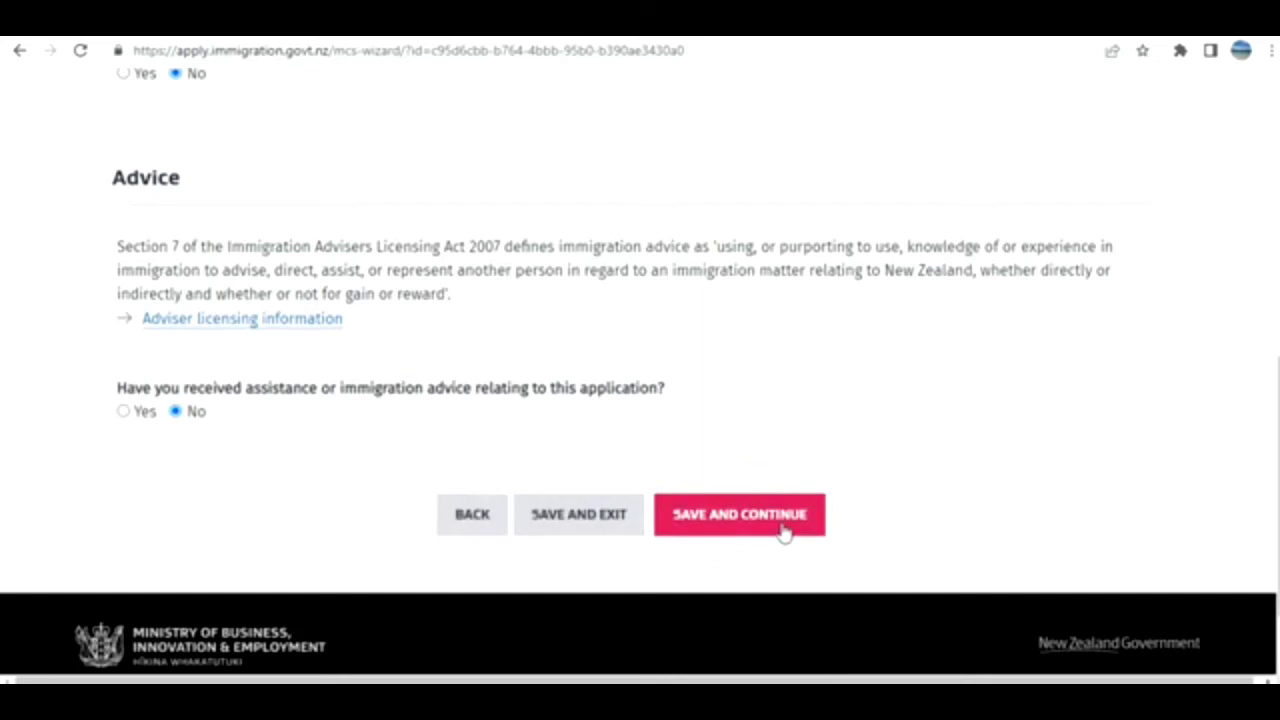
{"action": "left_click", "coordinate": [740, 515]}
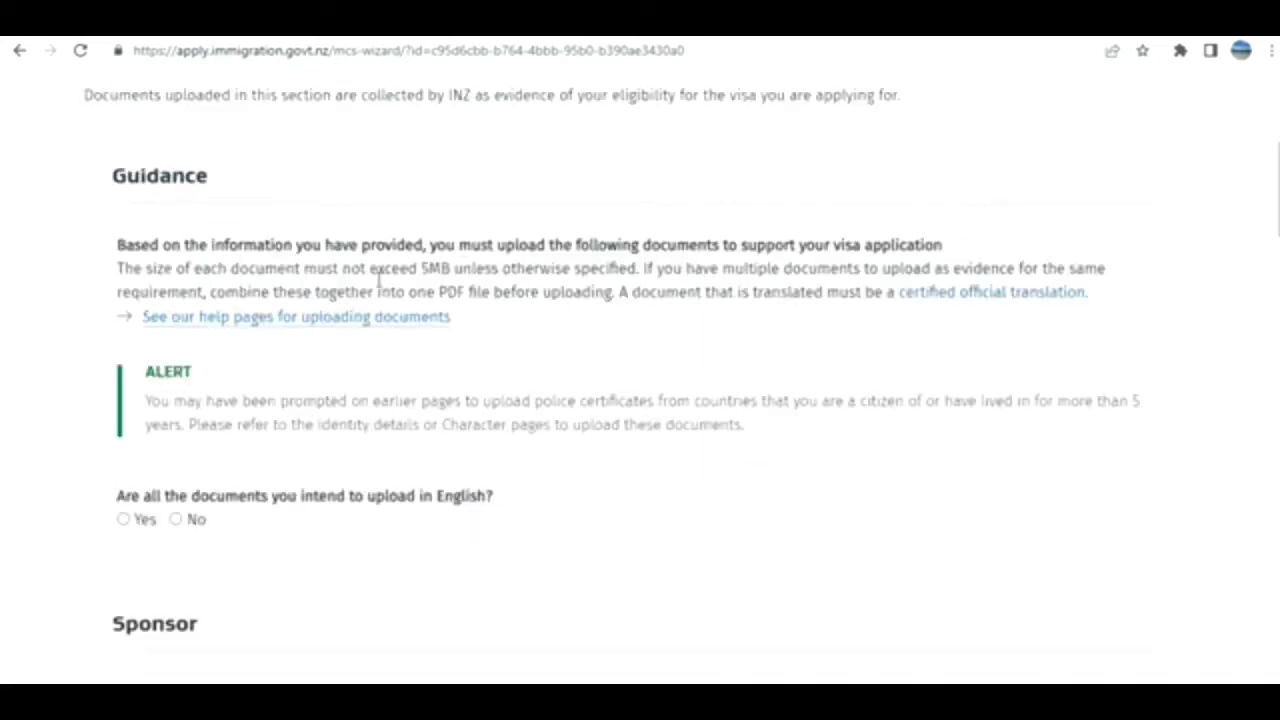
Answer Yes to all supporting documents being in English and review the sponsor details fields.
{"action": "left_click", "coordinate": [123, 519]}
{"action": "scroll", "coordinate": [640, 375], "scroll_direction": "down", "scroll_amount": 4}
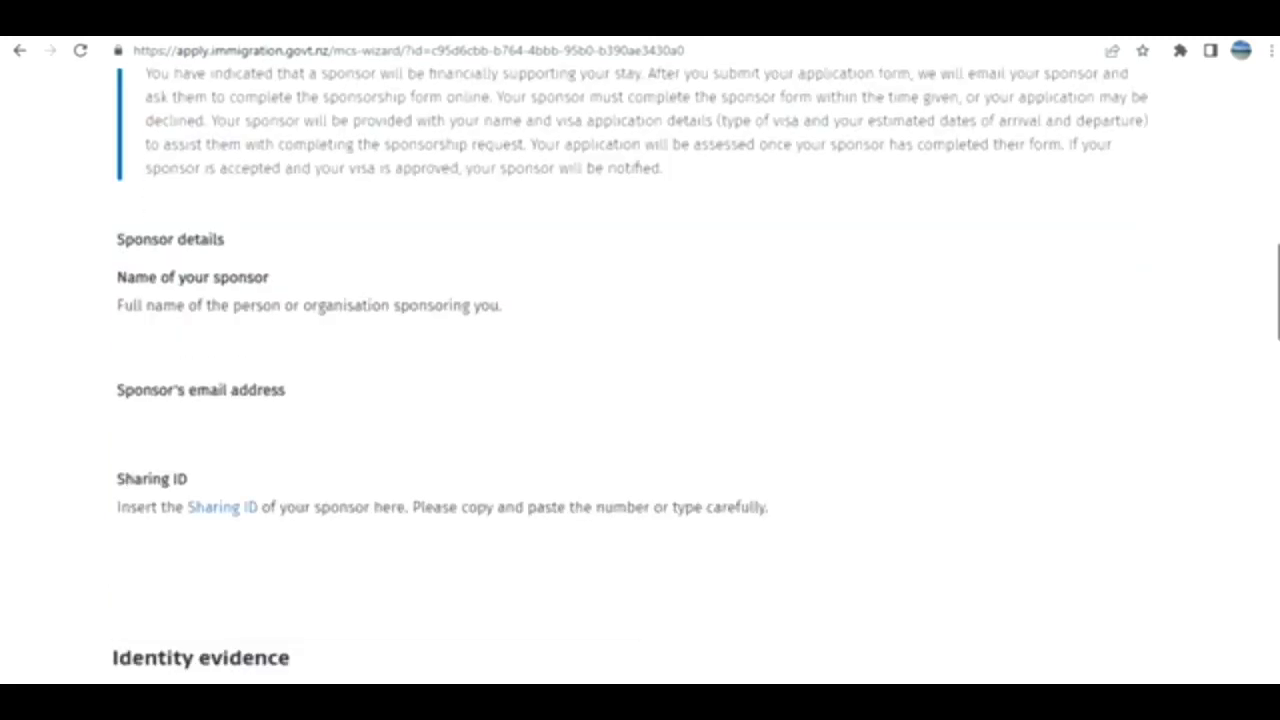
{"action": "scroll", "coordinate": [640, 375], "scroll_direction": "down", "scroll_amount": 3}
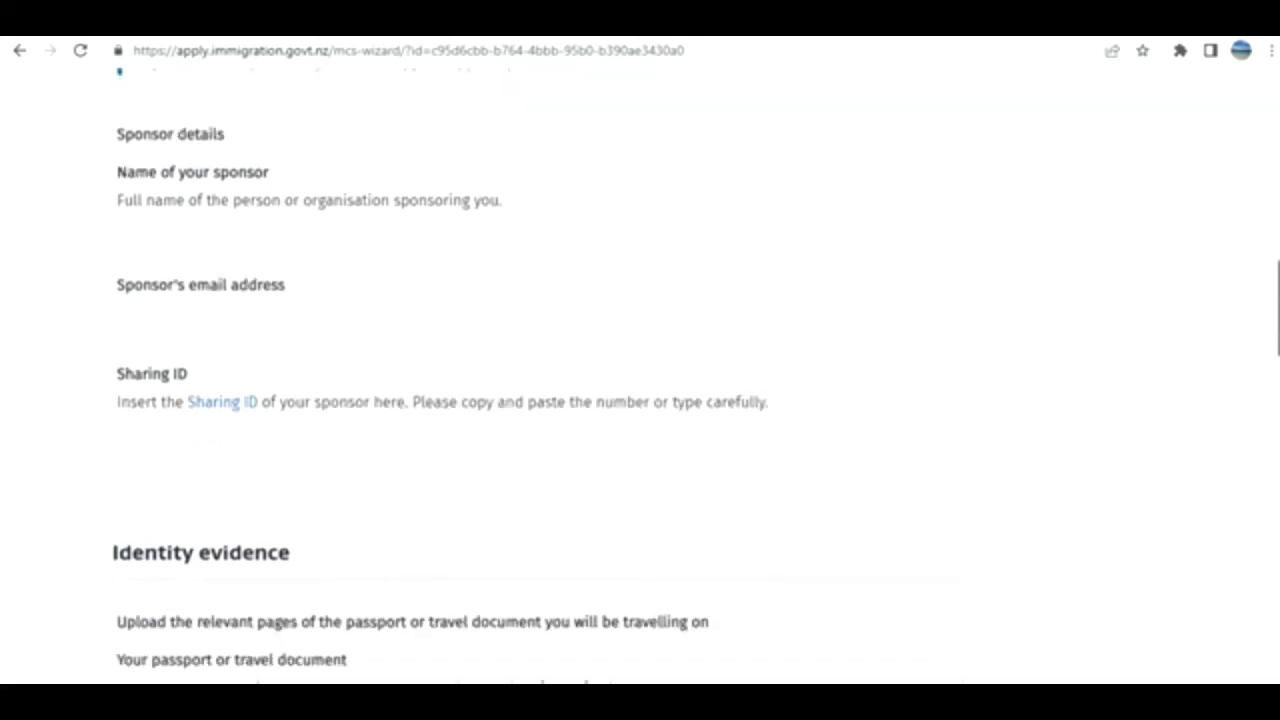
{"action": "scroll", "coordinate": [640, 375], "scroll_direction": "down", "scroll_amount": 1}
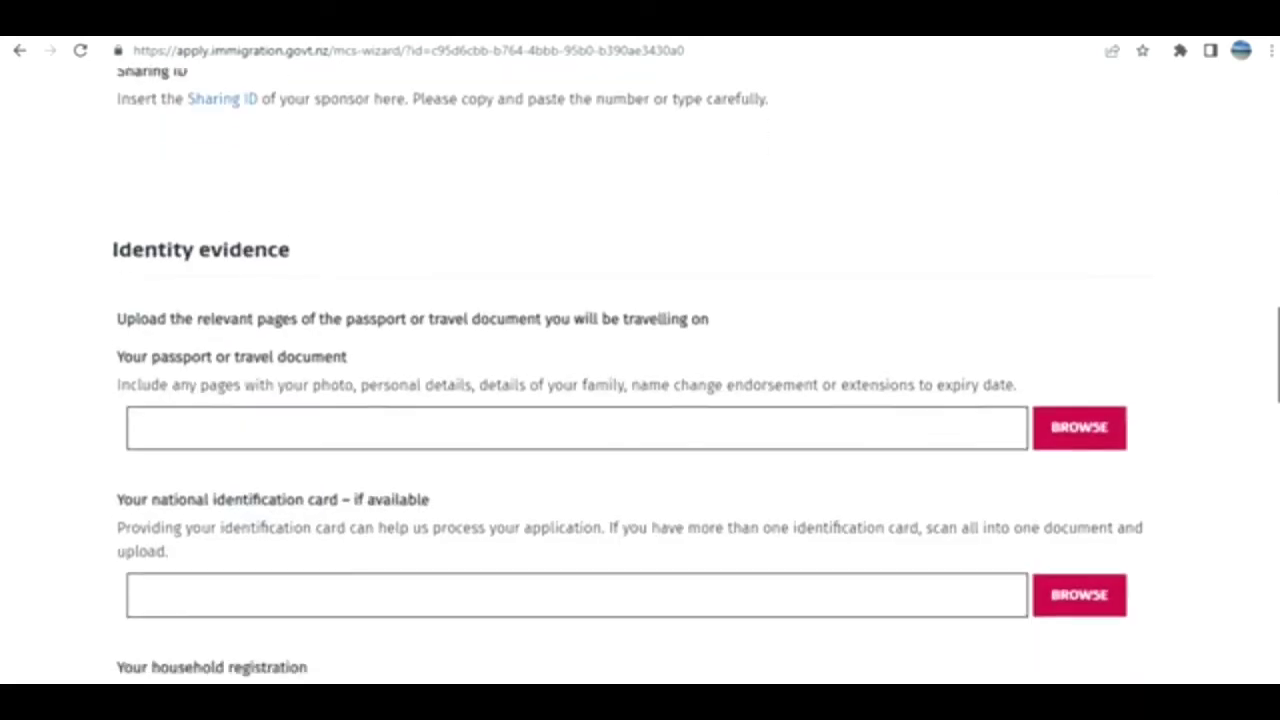
Examine the upload requirements for identity, purpose of visit, genuine intent and other evidence, including the final declaration.
{"action": "scroll", "coordinate": [640, 375], "scroll_direction": "down", "scroll_amount": 3}
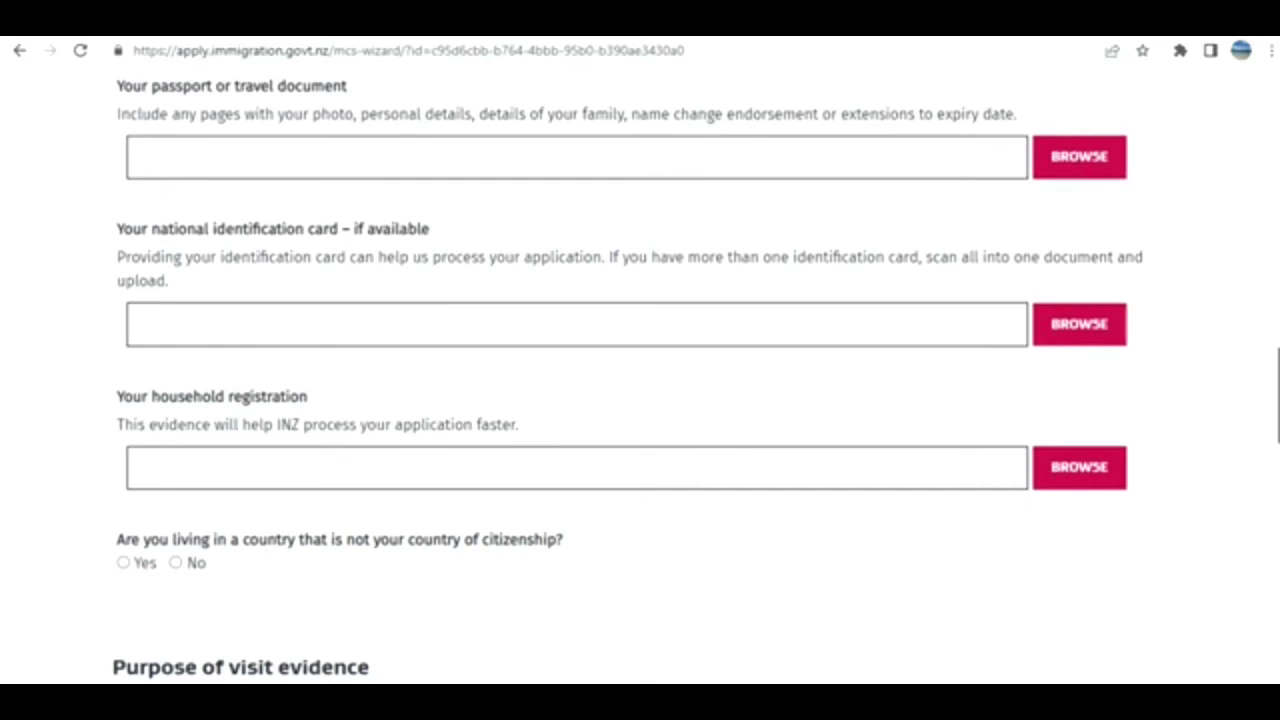
{"action": "scroll", "coordinate": [640, 375], "scroll_direction": "down", "scroll_amount": 3}
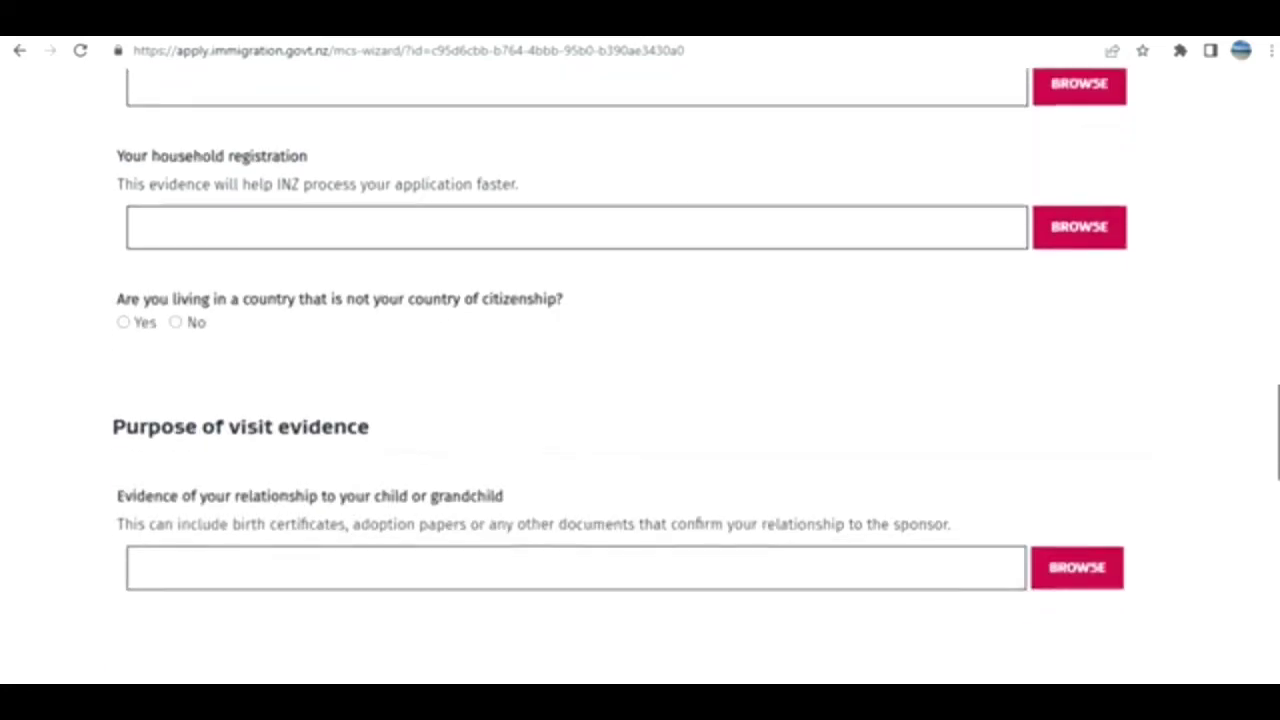
{"action": "scroll", "coordinate": [640, 375], "scroll_direction": "down", "scroll_amount": 3}
{"action": "scroll", "coordinate": [640, 375], "scroll_direction": "down", "scroll_amount": 1}
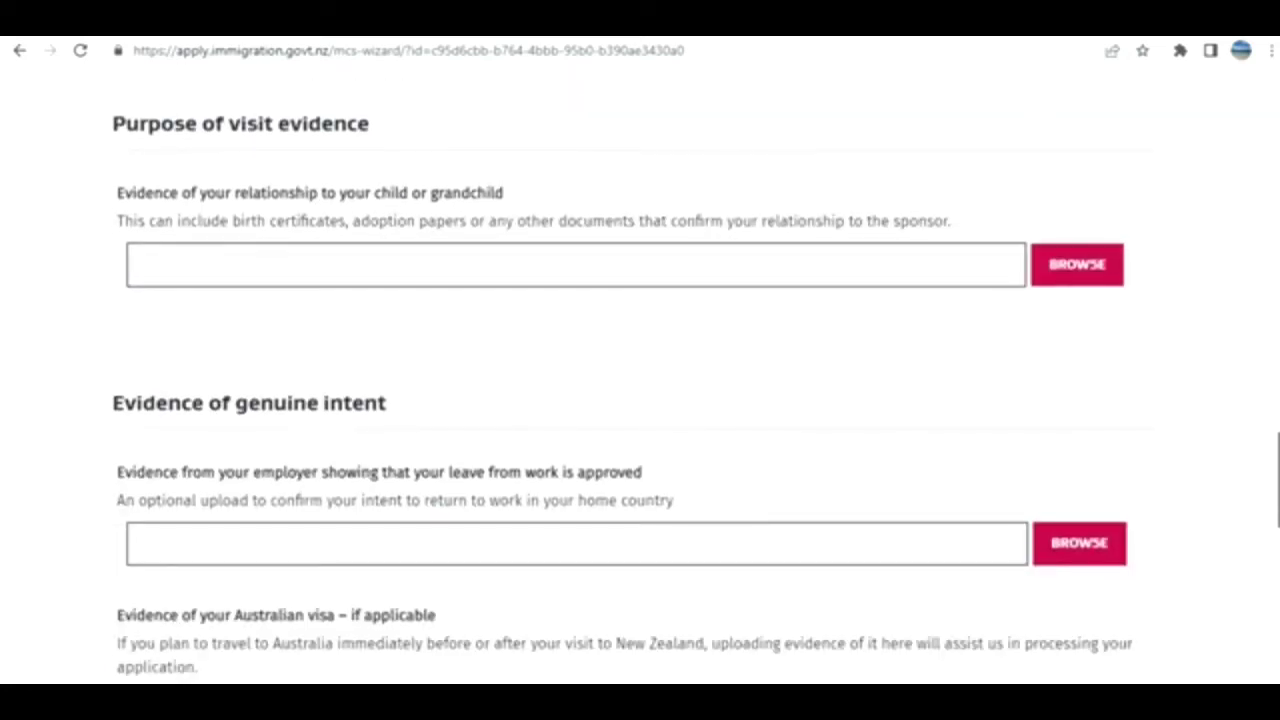
{"action": "scroll", "coordinate": [640, 375], "scroll_direction": "down", "scroll_amount": 1}
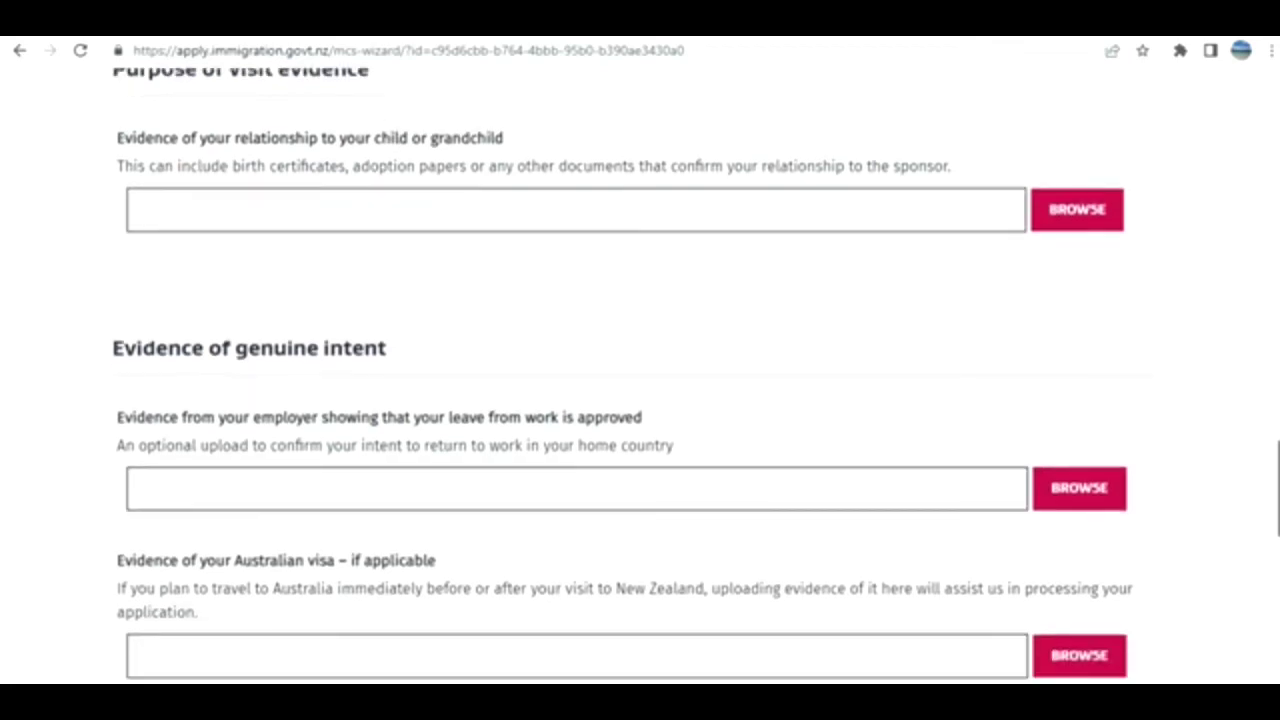
{"action": "scroll", "coordinate": [640, 375], "scroll_direction": "down", "scroll_amount": 3}
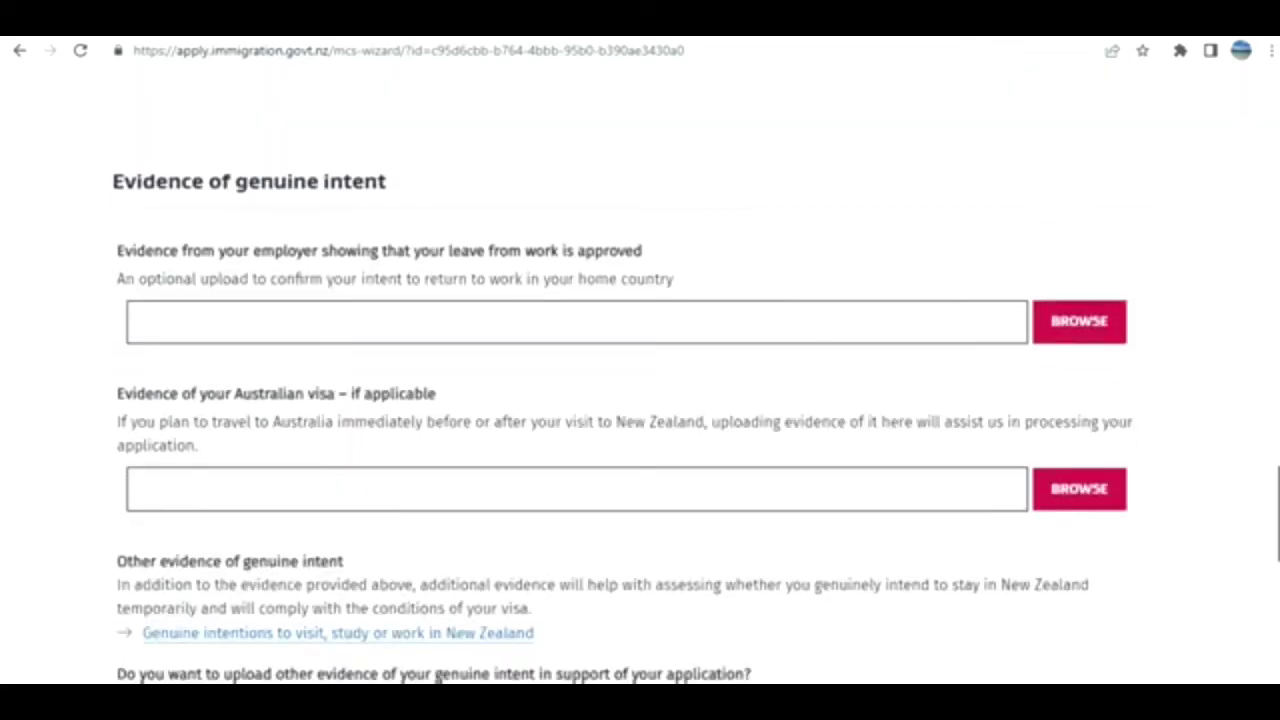
{"action": "scroll", "coordinate": [640, 375], "scroll_direction": "down", "scroll_amount": 3}
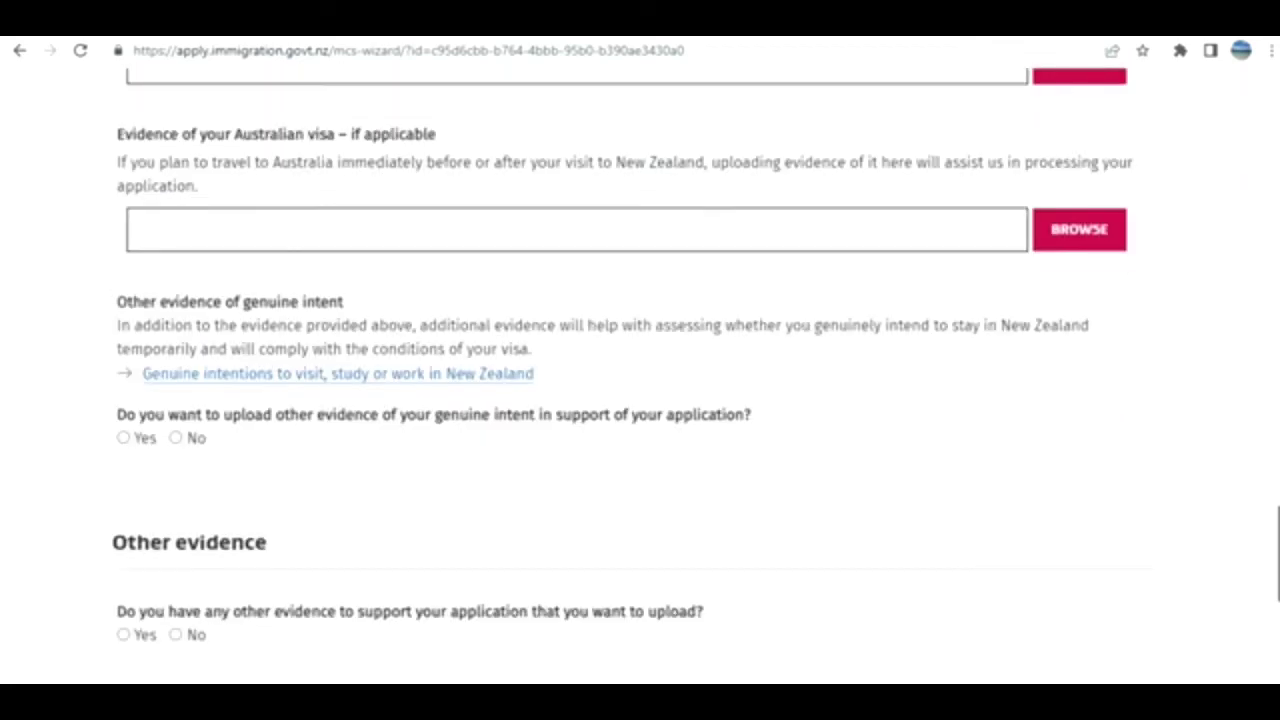
{"action": "scroll", "coordinate": [640, 375], "scroll_direction": "down", "scroll_amount": 5}
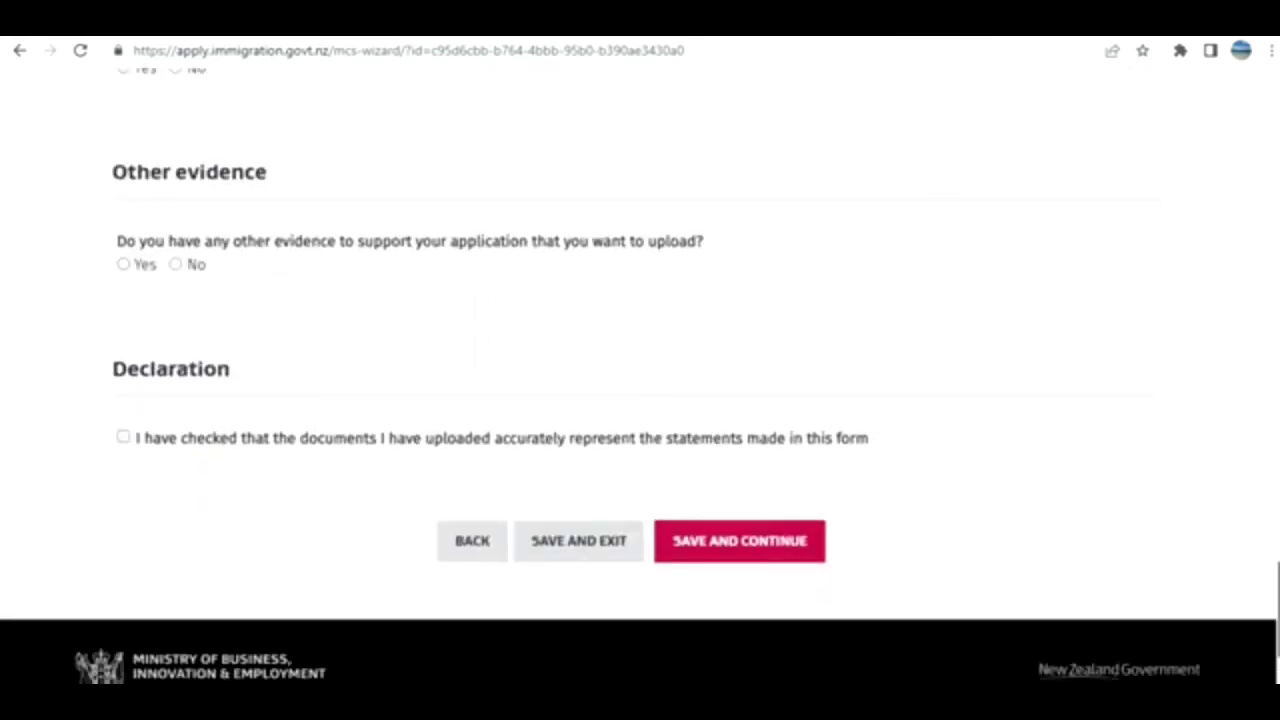
{"action": "scroll", "coordinate": [640, 375], "scroll_direction": "up", "scroll_amount": 10}
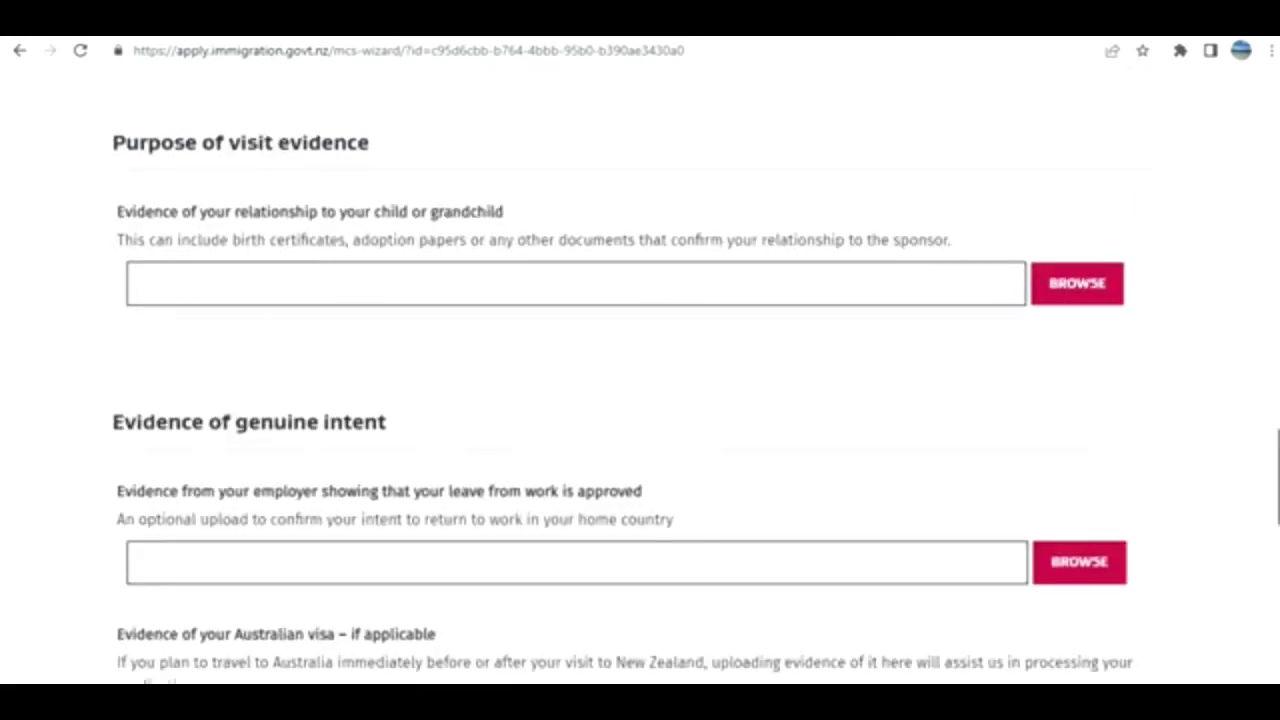
{"action": "scroll", "coordinate": [640, 375], "scroll_direction": "up", "scroll_amount": 15}
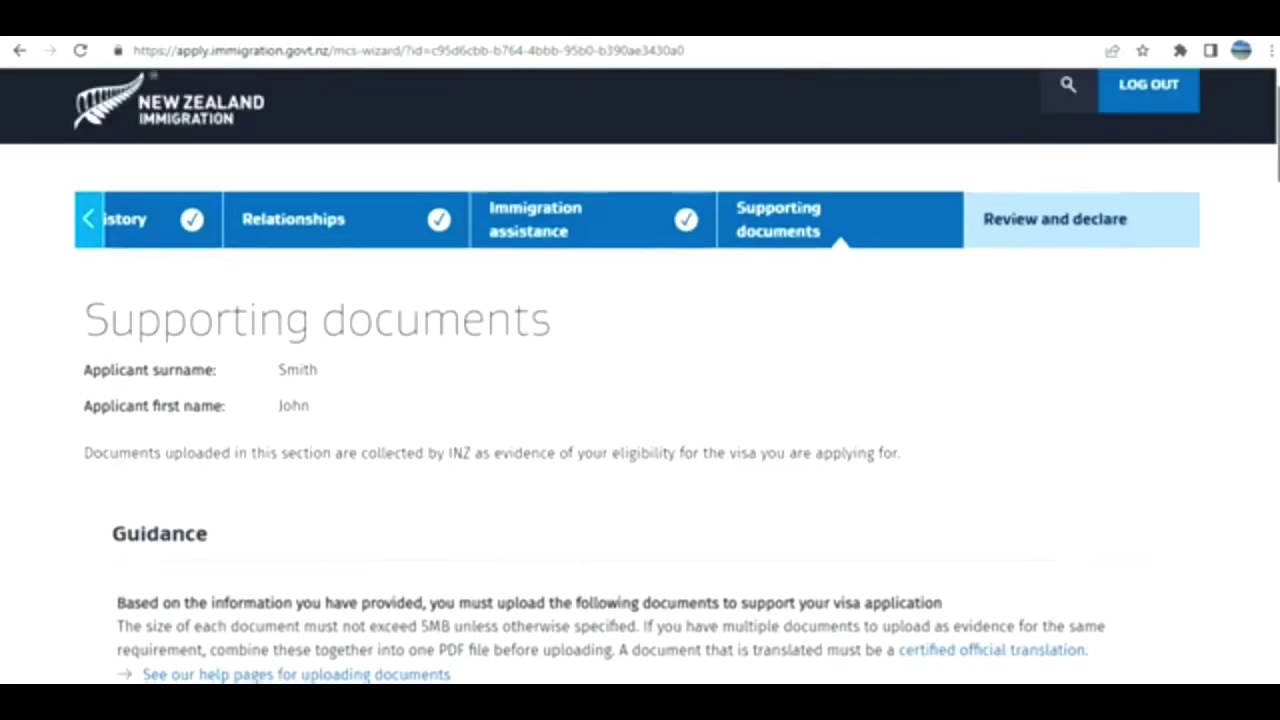
{"action": "scroll", "coordinate": [640, 375], "scroll_direction": "down", "scroll_amount": 20}
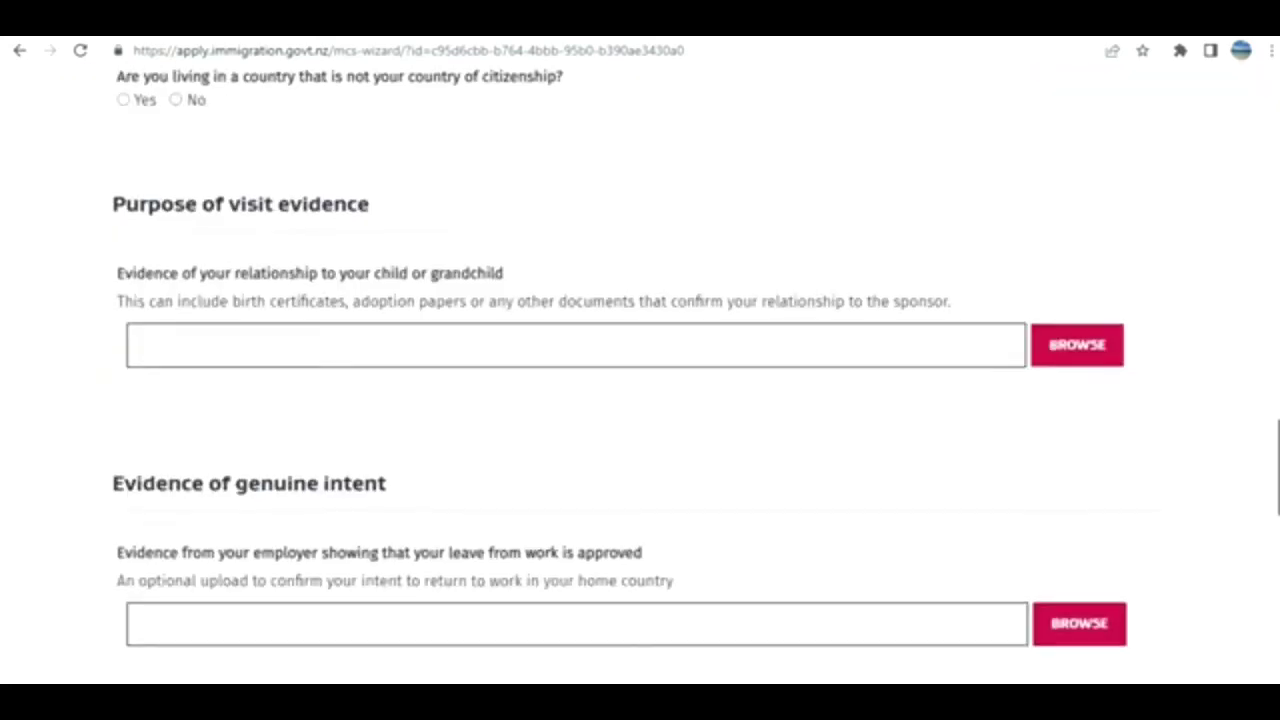
{"action": "scroll", "coordinate": [640, 375], "scroll_direction": "up", "scroll_amount": 2}
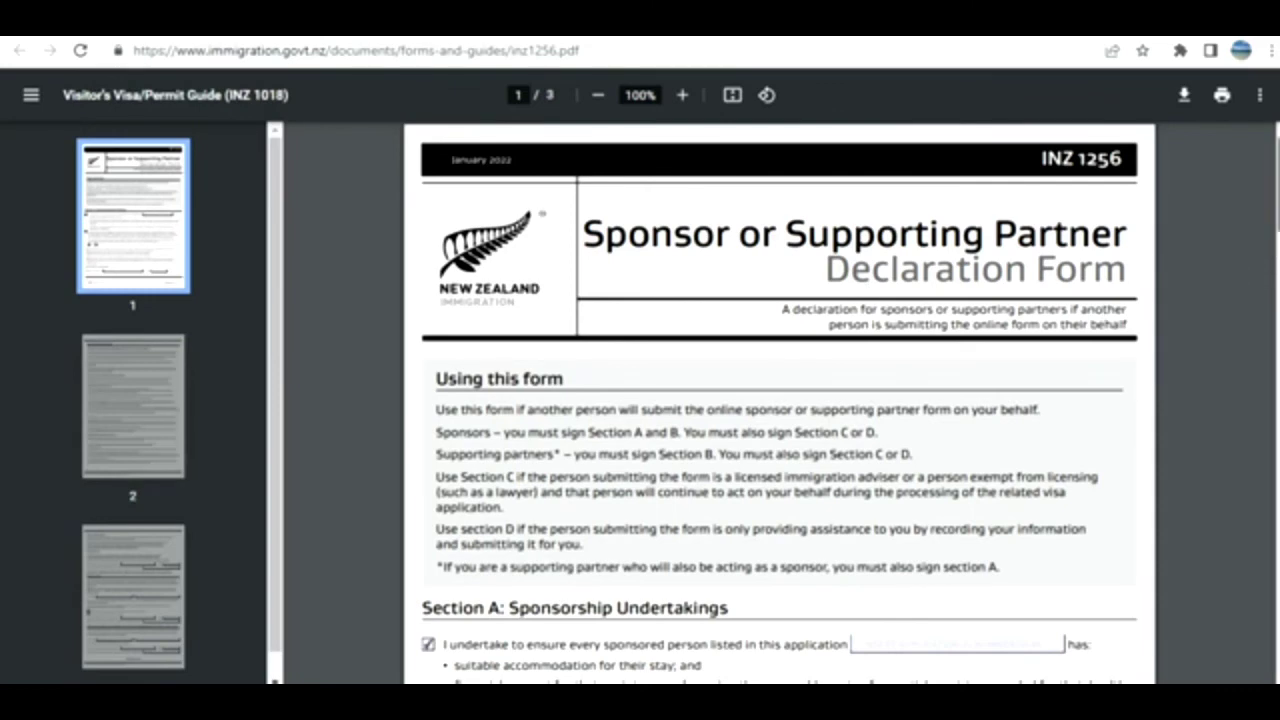
Read through the Sponsor or Supporting Partner Declaration Form INZ 1256, highlighting when Section C applies and examining Sections A to D.
{"action": "scroll", "coordinate": [855, 315], "scroll_direction": "down", "scroll_amount": 2}
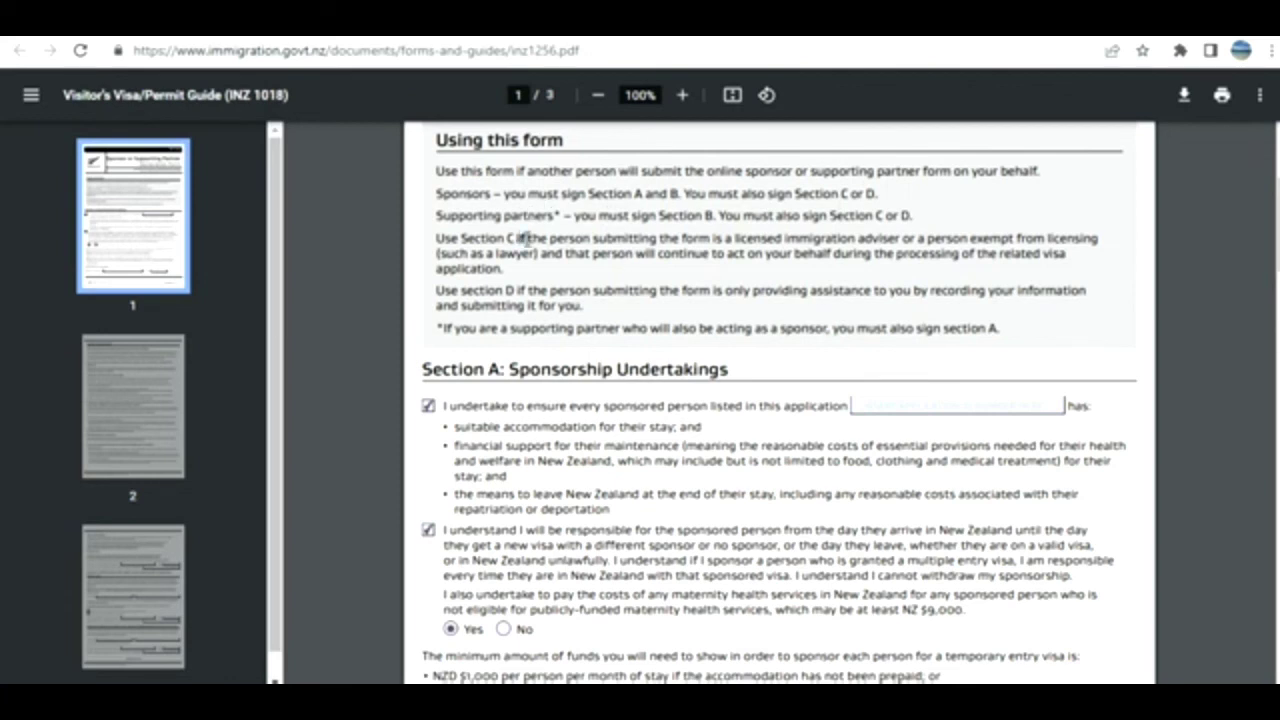
{"action": "left_click_drag", "start_coordinate": [519, 238], "coordinate": [530, 262]}
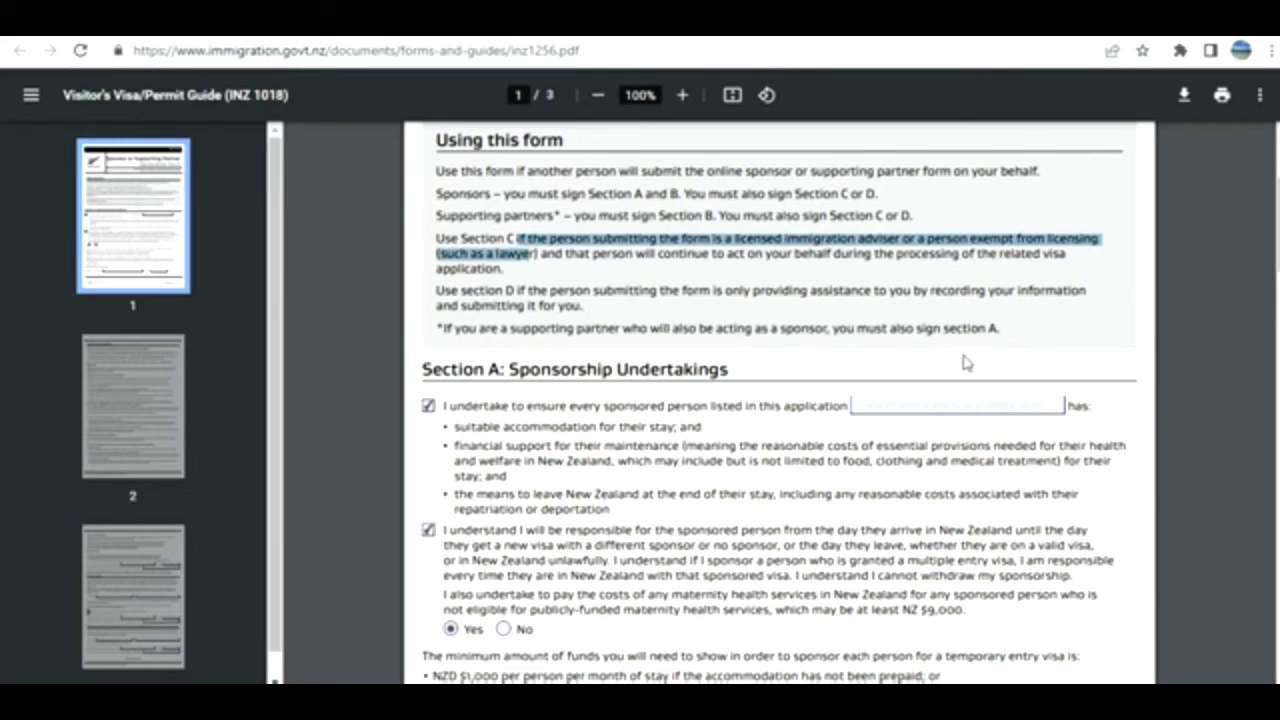
{"action": "scroll", "coordinate": [780, 400], "scroll_direction": "down", "scroll_amount": 3}
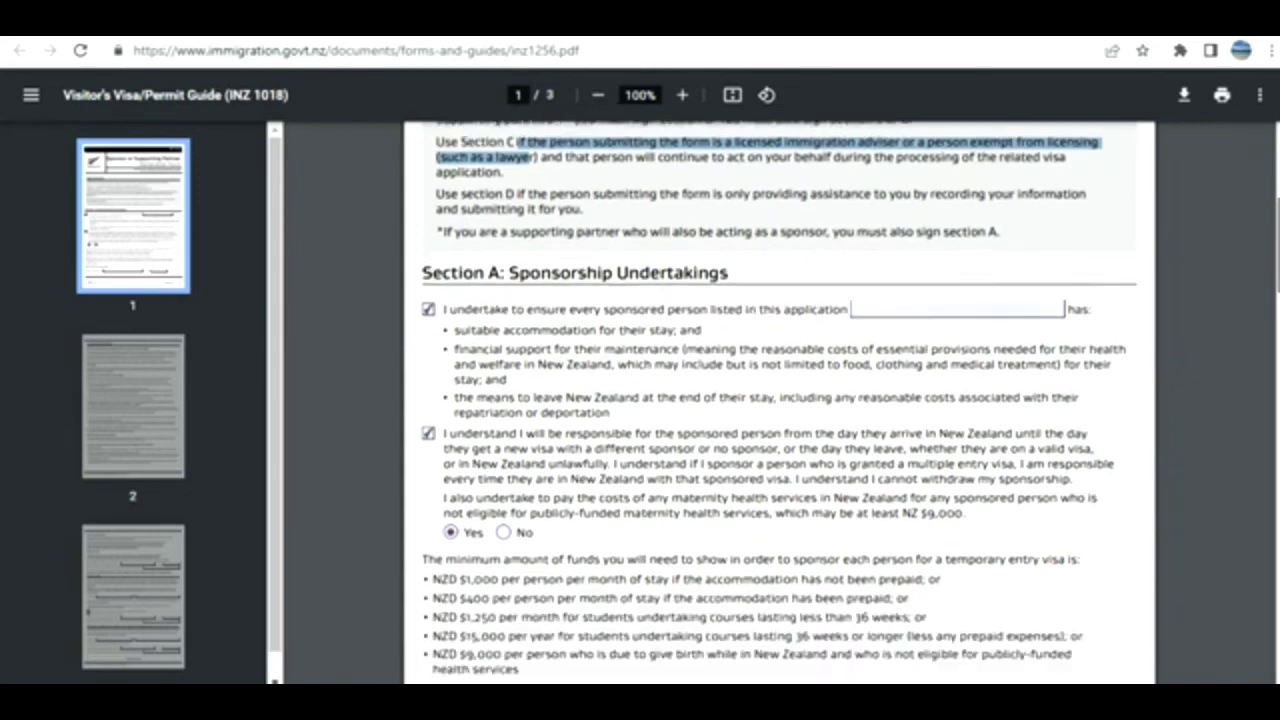
{"action": "scroll", "coordinate": [780, 400], "scroll_direction": "down", "scroll_amount": 5}
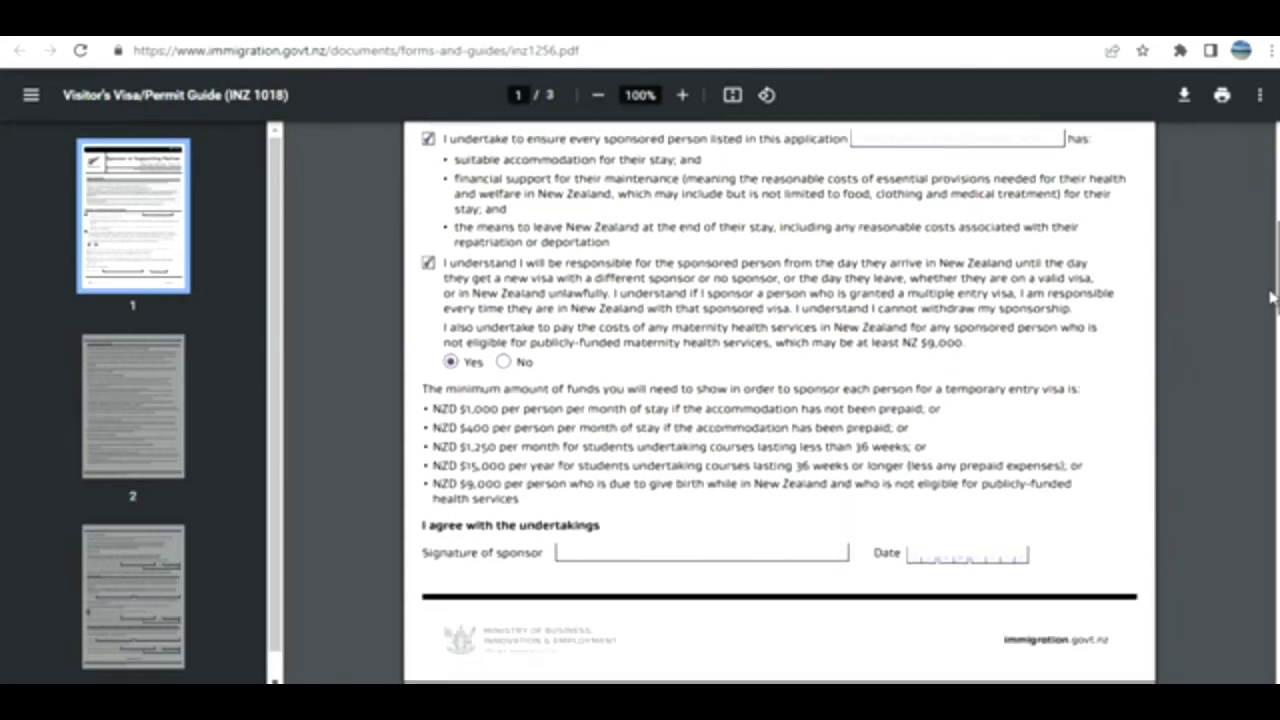
{"action": "scroll", "coordinate": [780, 400], "scroll_direction": "down", "scroll_amount": 20}
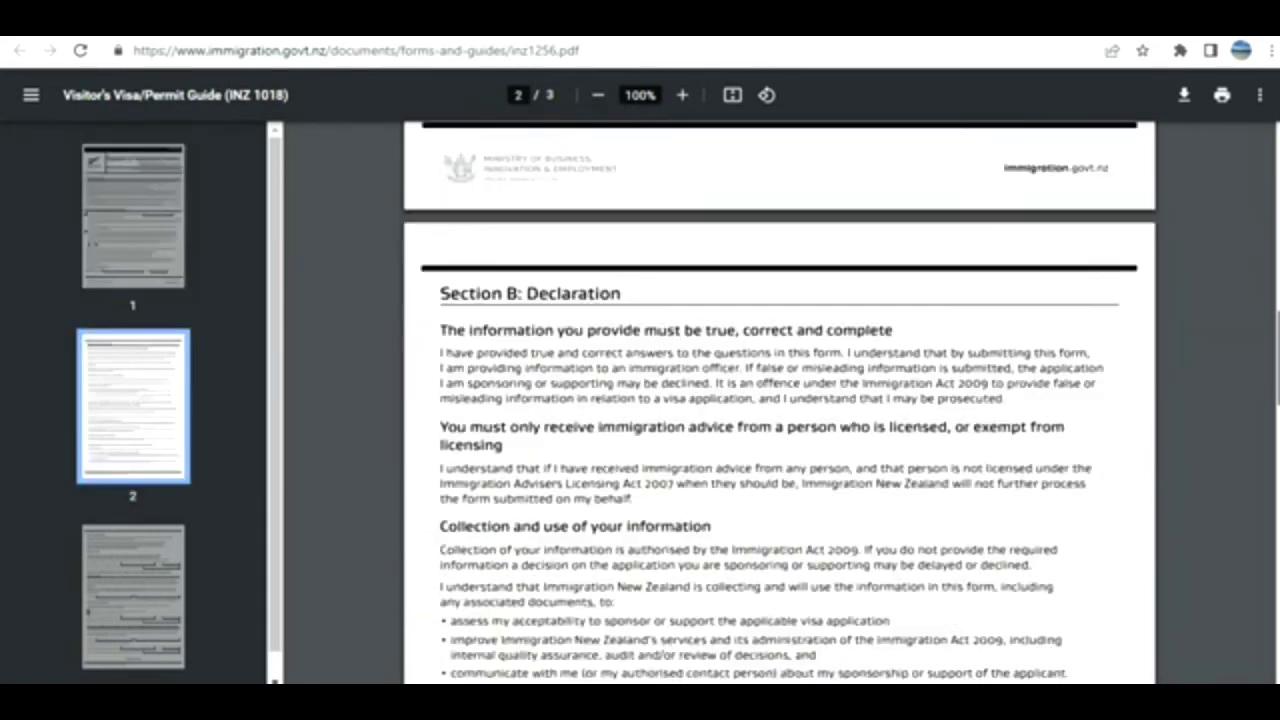
{"action": "scroll", "coordinate": [780, 400], "scroll_direction": "down", "scroll_amount": 14}
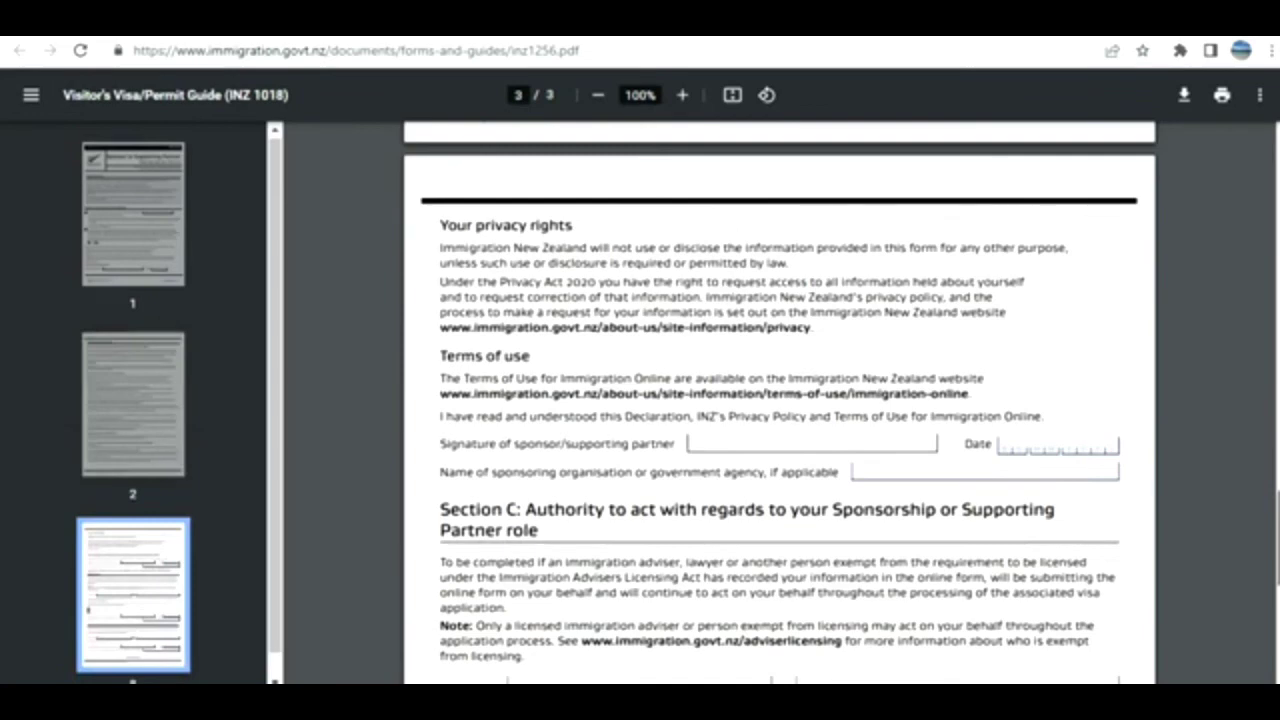
{"action": "scroll", "coordinate": [780, 400], "scroll_direction": "down", "scroll_amount": 5}
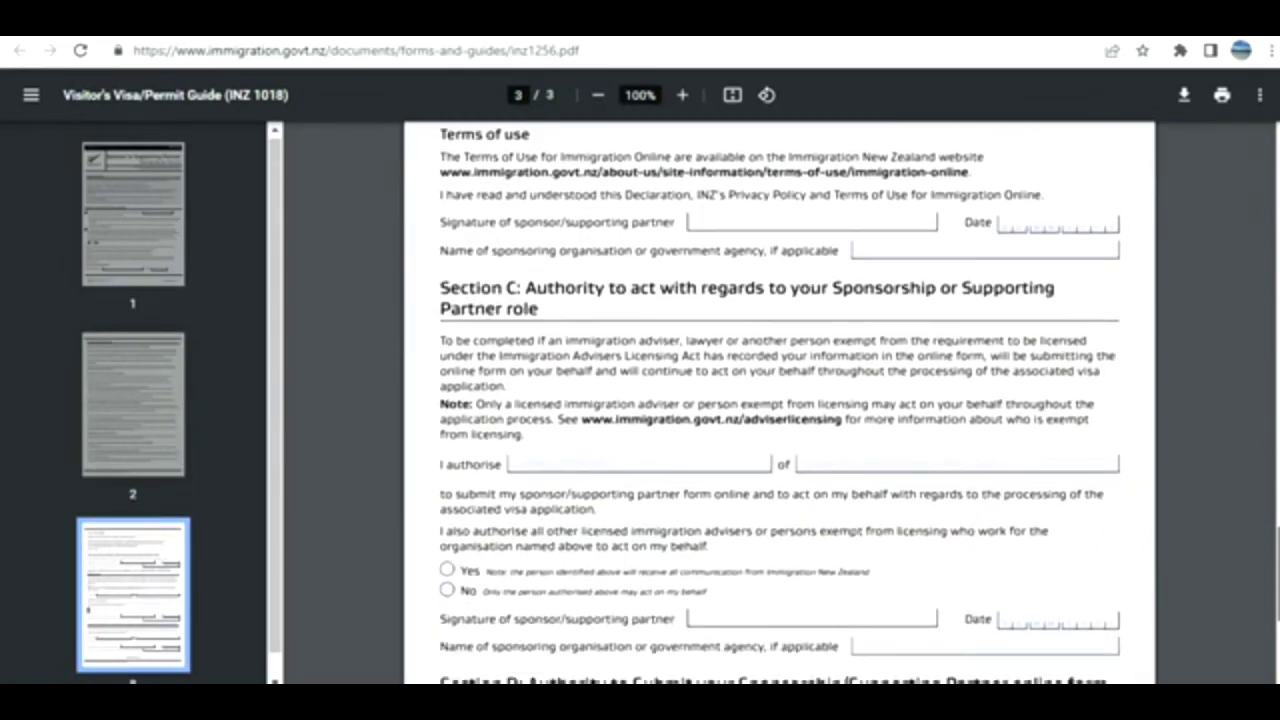
{"action": "scroll", "coordinate": [780, 400], "scroll_direction": "down", "scroll_amount": 4}
{"action": "scroll", "coordinate": [780, 400], "scroll_direction": "down", "scroll_amount": 2}
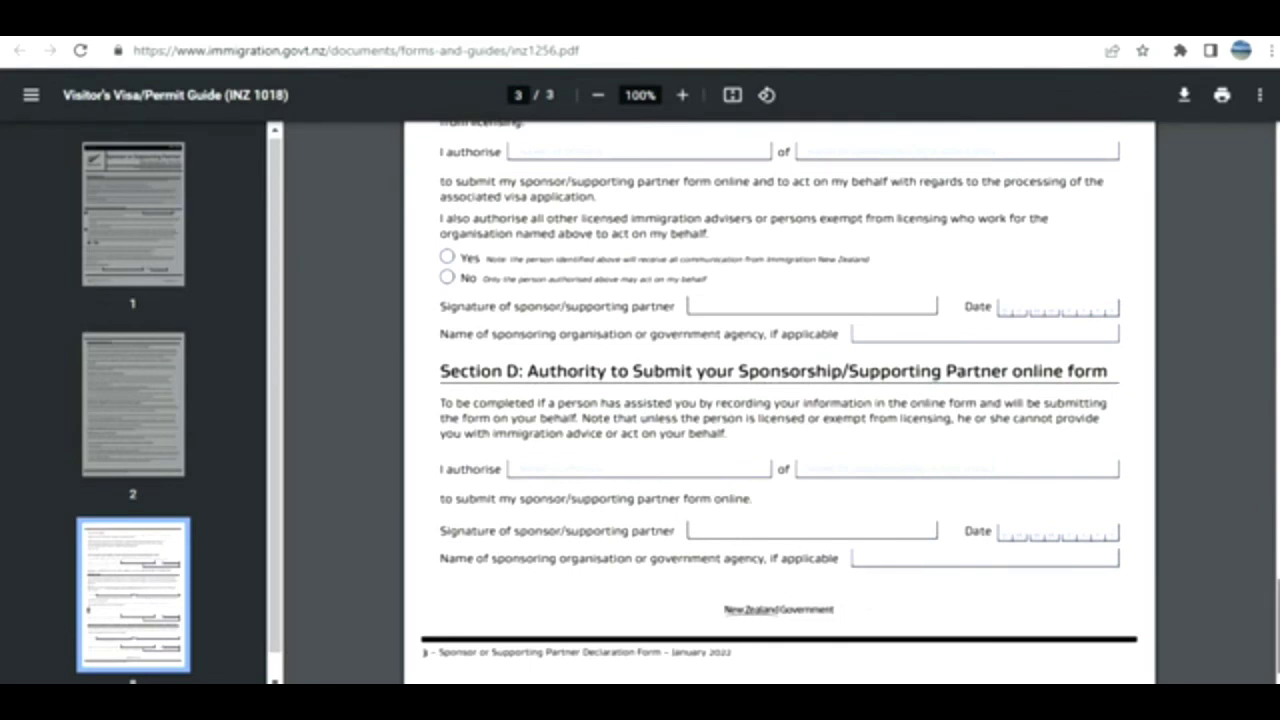
{"action": "left_click_drag", "start_coordinate": [1277, 630], "coordinate": [1277, 314]}
{"action": "scroll", "coordinate": [1247, 174], "scroll_direction": "up", "scroll_amount": 6}
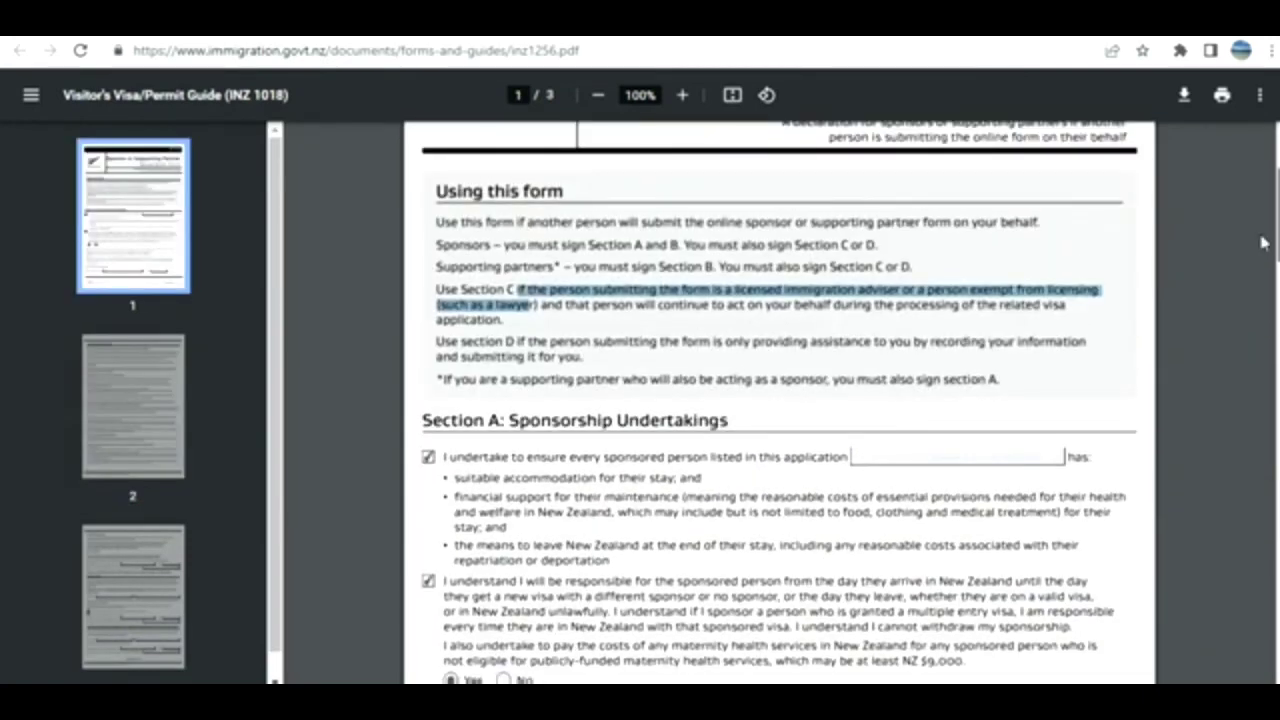